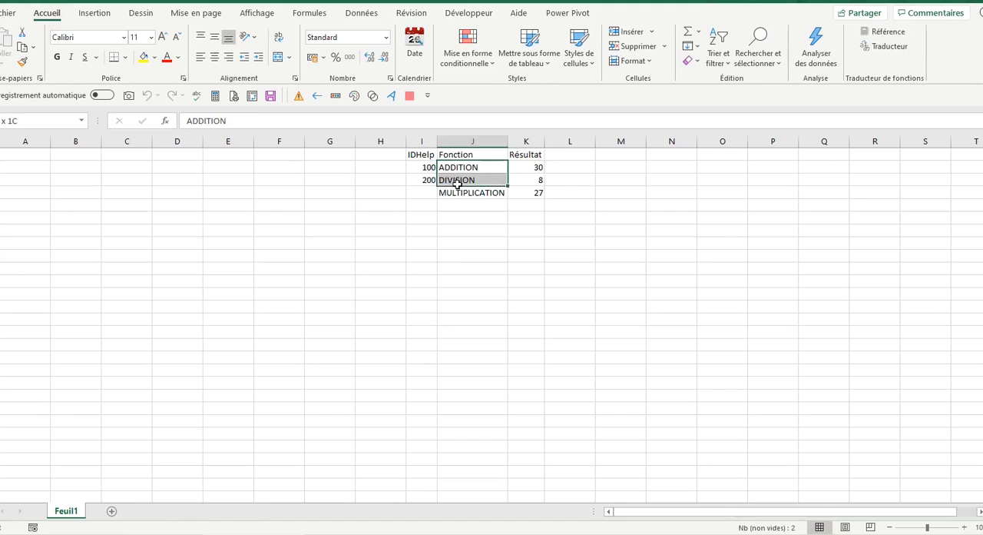
Open the function arguments of the ADDITION formula in the Résultat column, read through its custom help topic, and close both windows
left_click(533, 169)
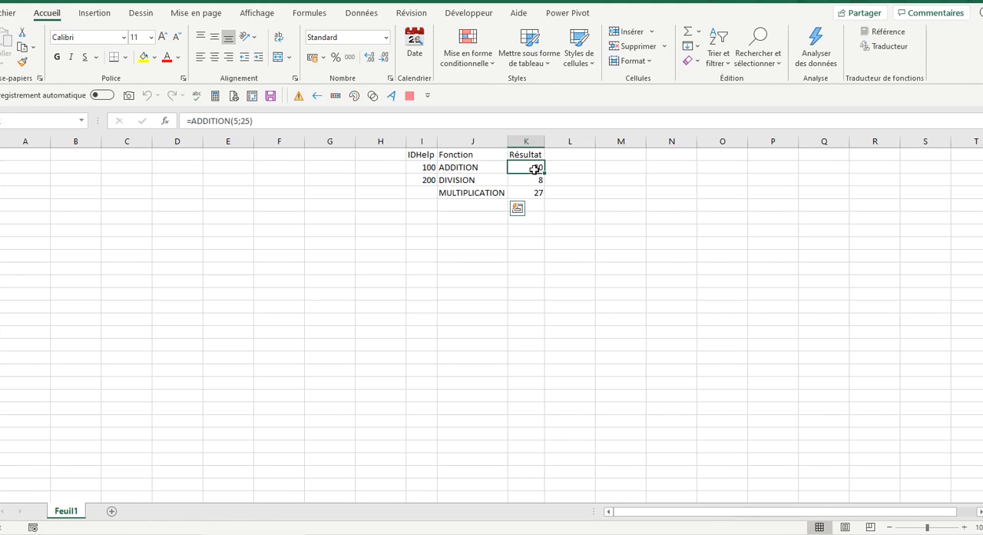
key("F2")
left_click(164, 120)
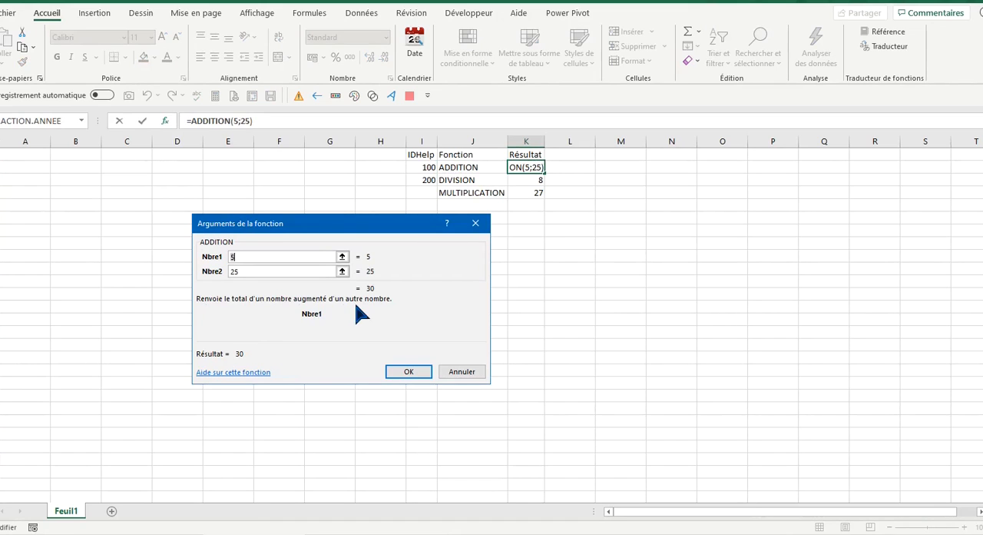
left_click(253, 376)
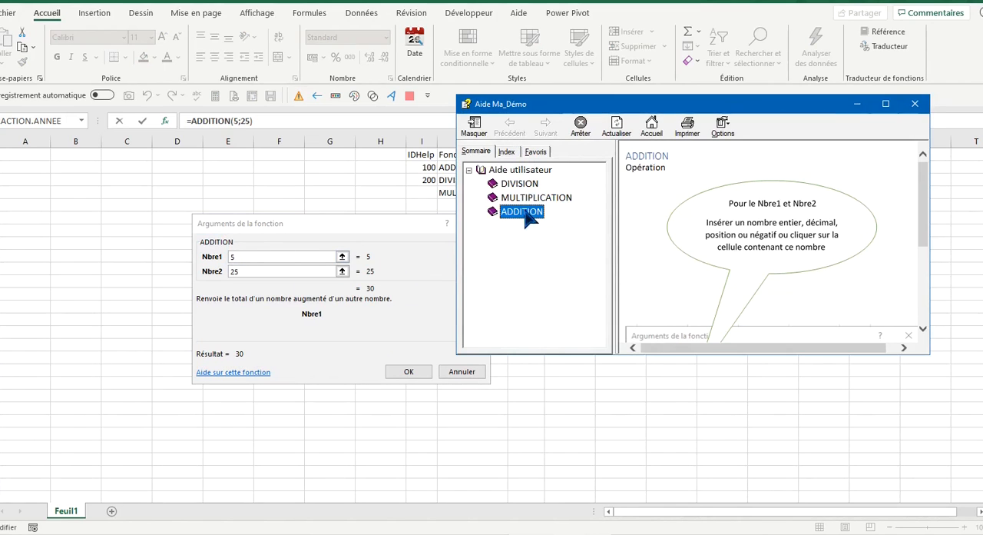
scroll(722, 277, "down", 5)
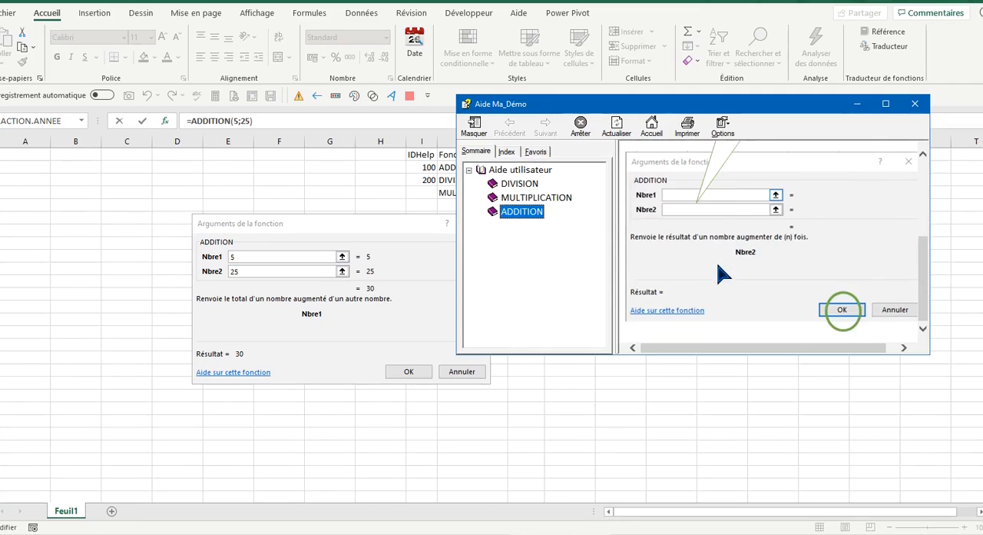
scroll(722, 274, "up", 5)
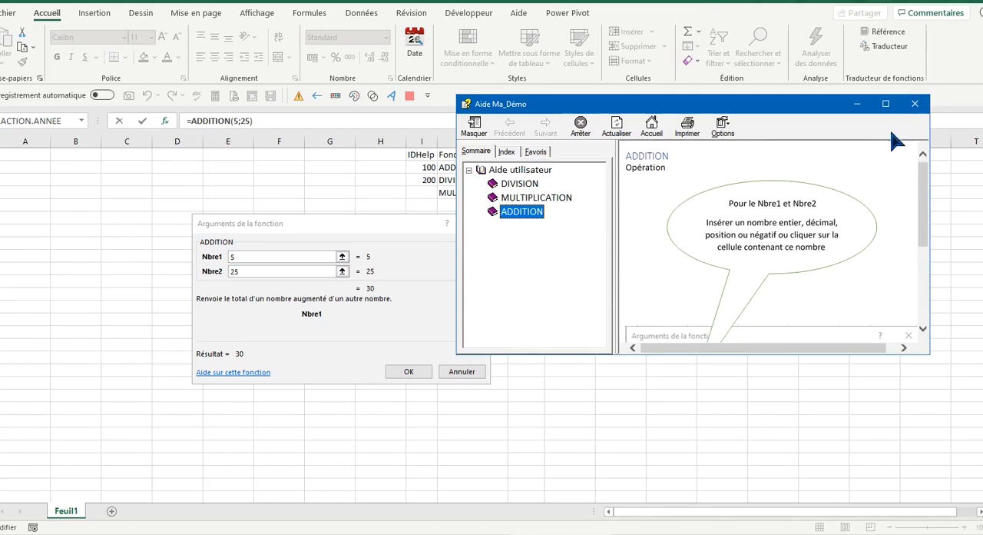
left_click(915, 103)
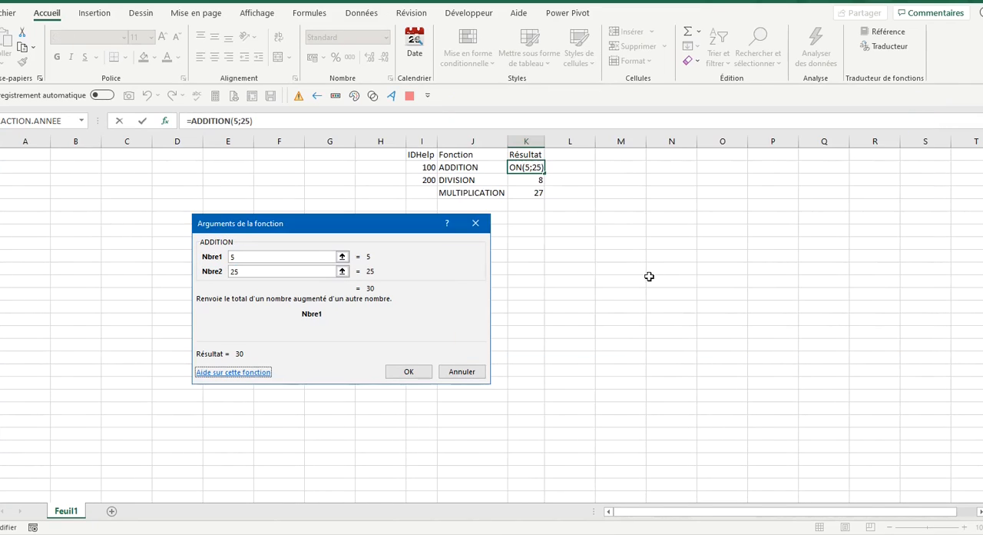
left_click(475, 222)
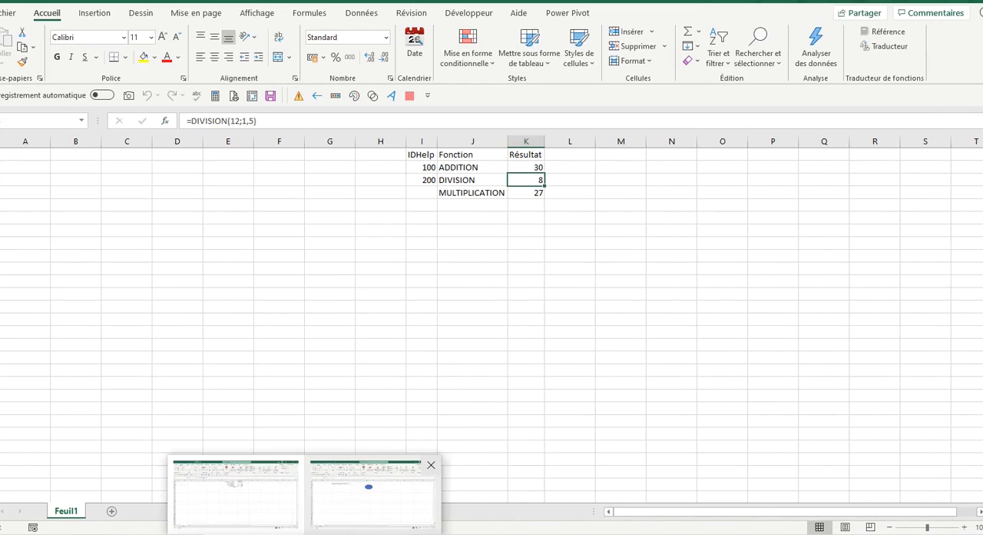
Switch to the other workbook, launch the Test form from the blue ellipse, view the form's context help, and close both windows
left_click(371, 491)
left_click(450, 213)
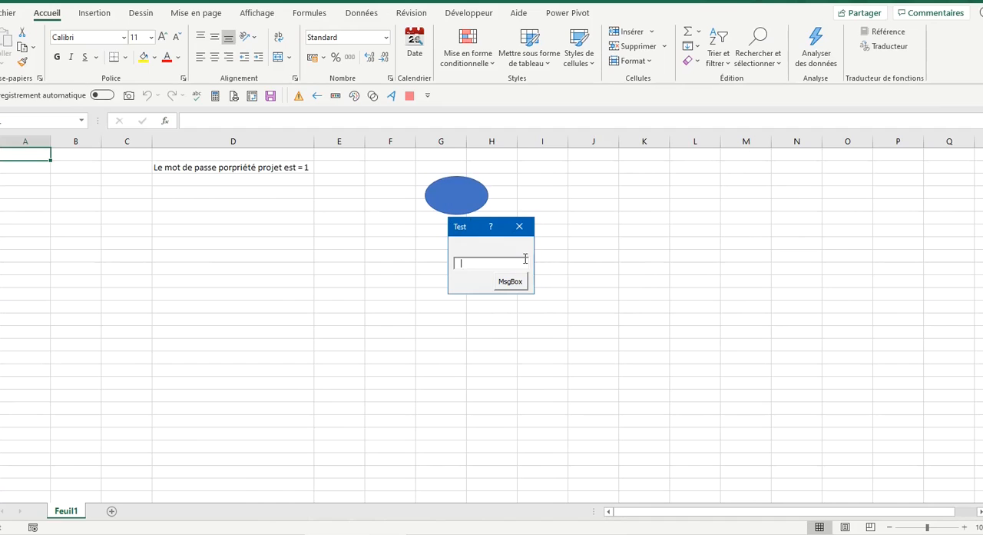
left_click(491, 226)
left_click(482, 246)
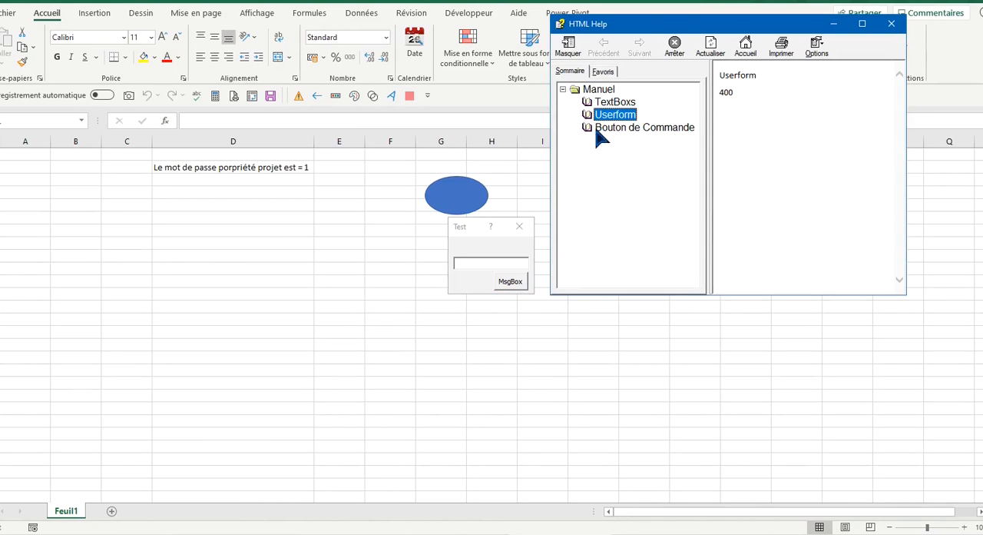
left_click(891, 24)
left_click(519, 225)
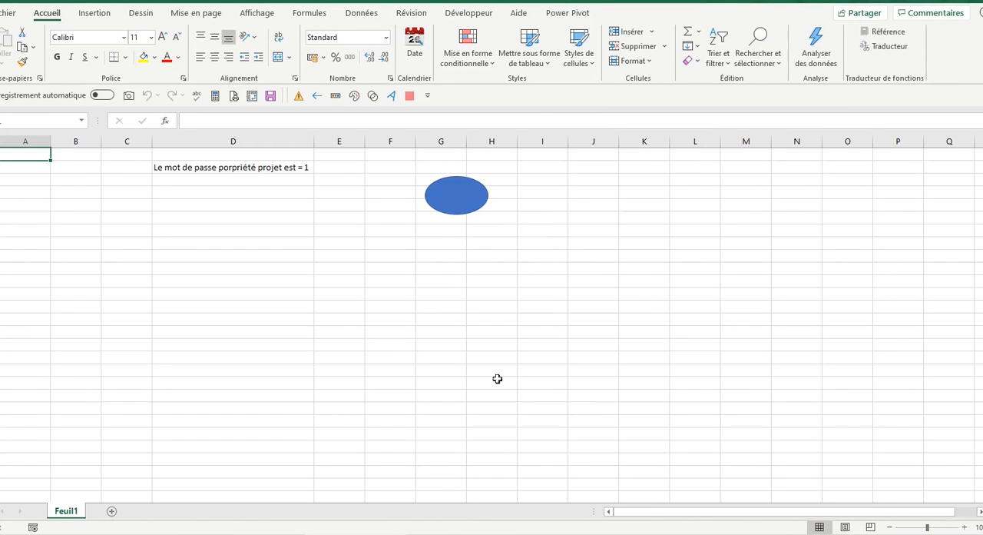
Switch to the Photos window showing the htmlhelp.exe image and zoom in on it
left_click(484, 511)
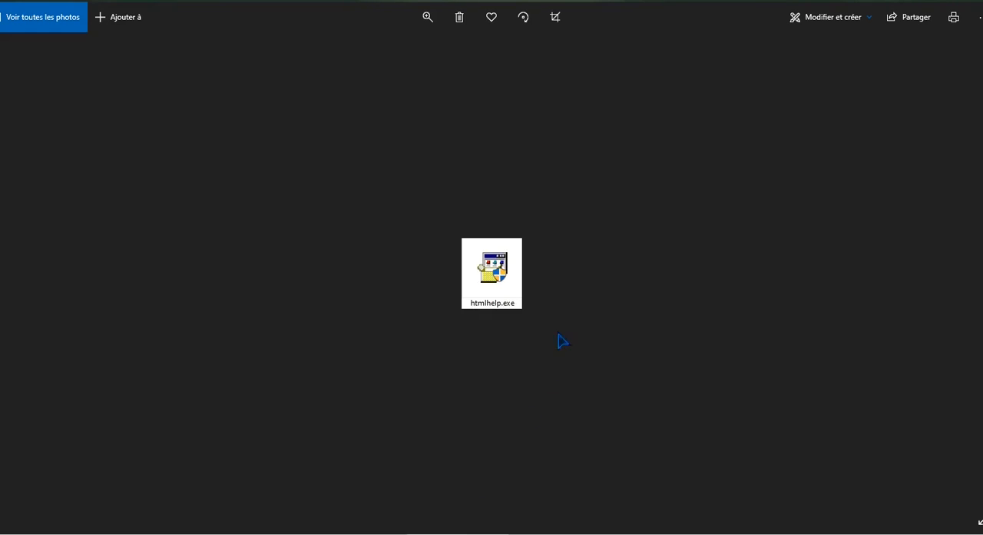
left_click(432, 27)
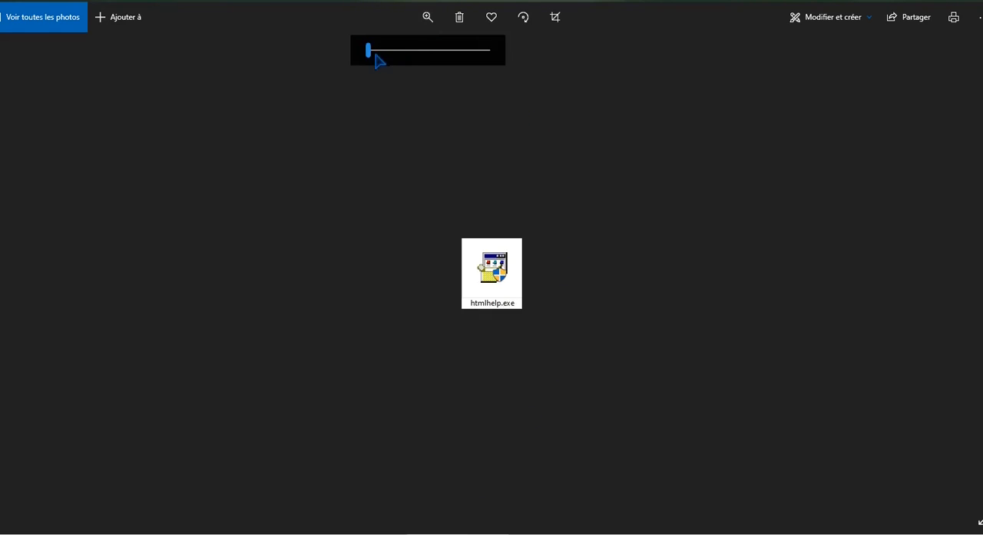
left_click_drag(377, 55, 448, 52)
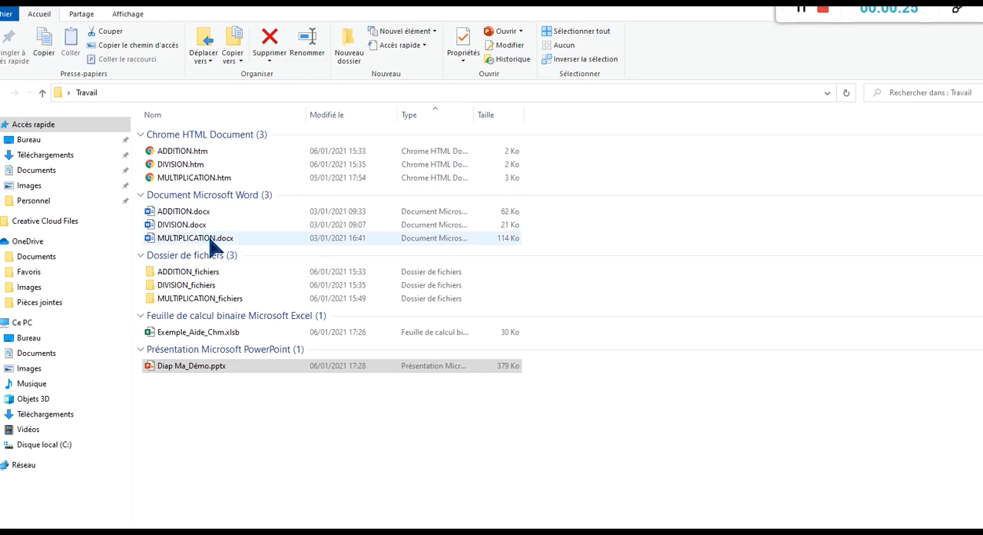
Open ADDITION.docx from the Travail folder and examine its title and annotated help illustration
double_click(192, 213)
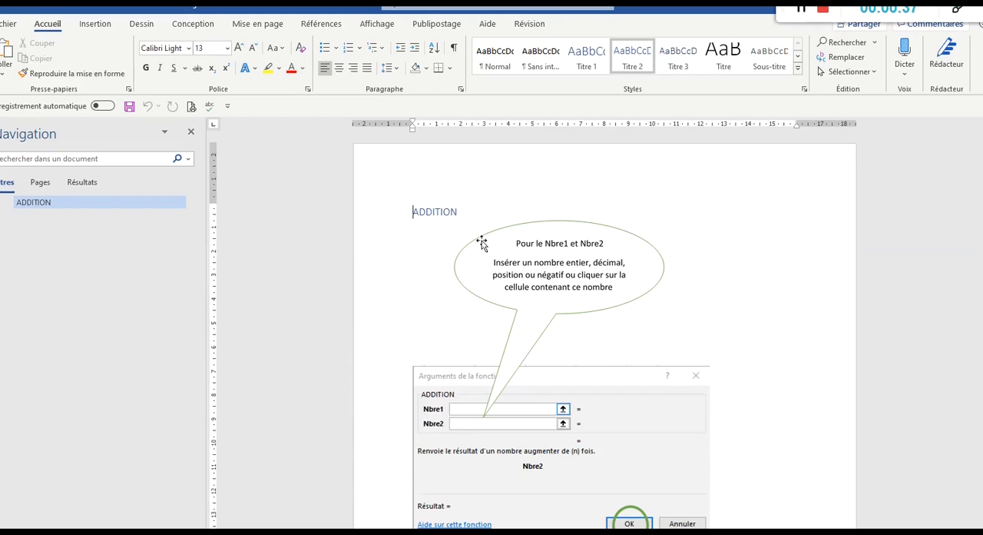
scroll(595, 337, "down", 1)
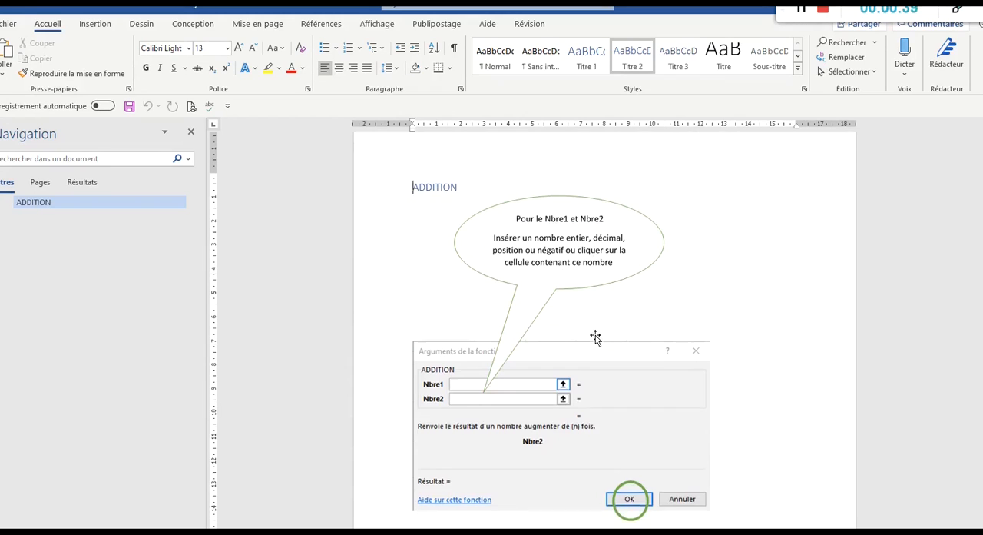
left_click(595, 312)
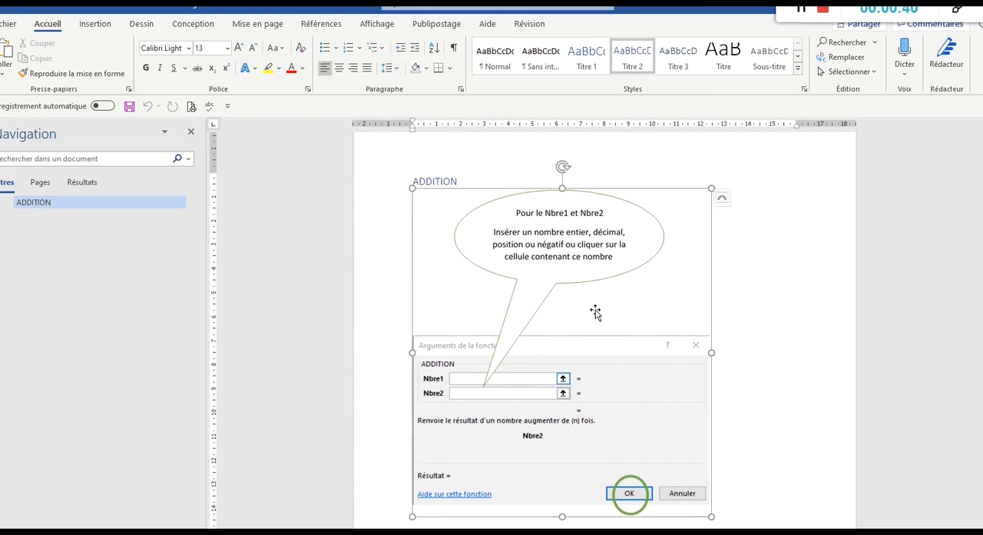
left_click(746, 286)
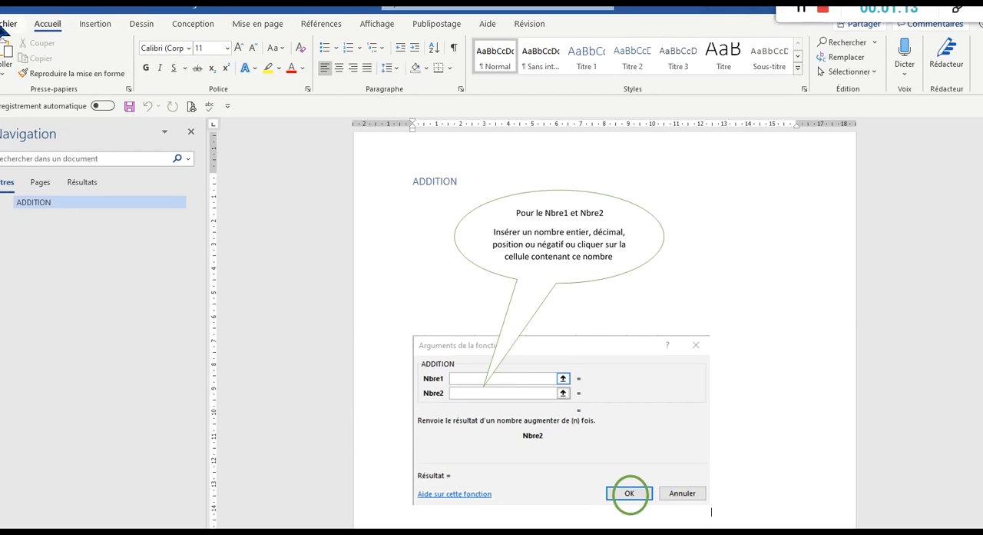
left_click(6, 24)
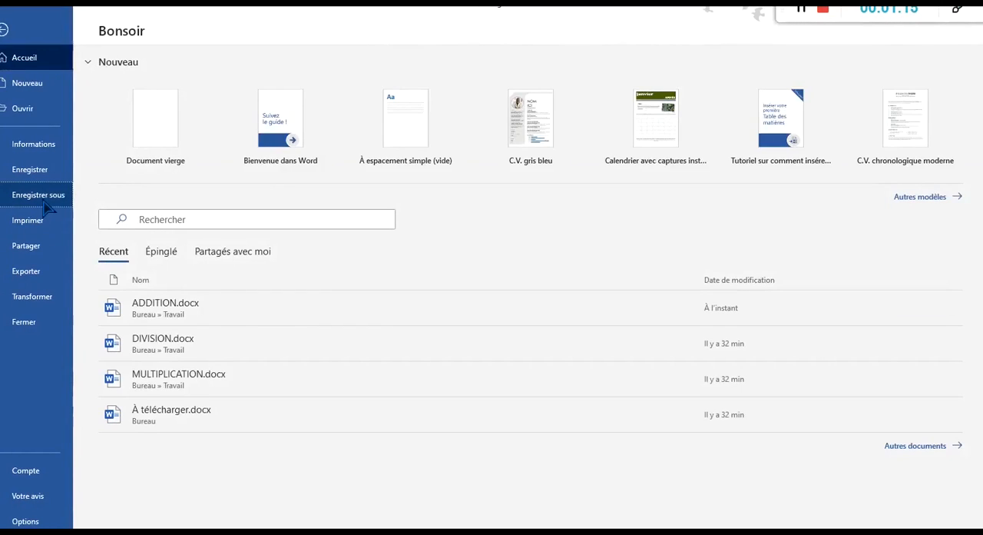
left_click(39, 195)
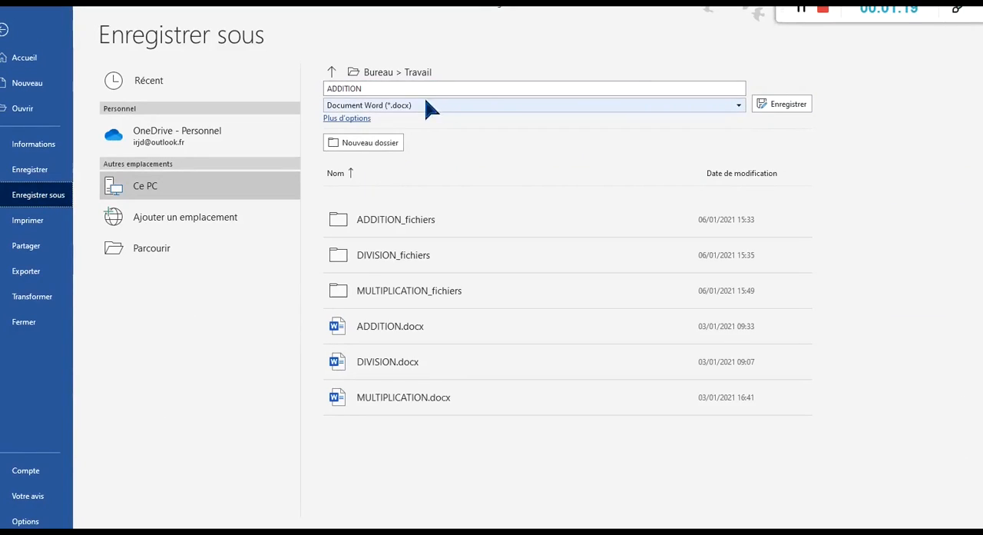
left_click(780, 108)
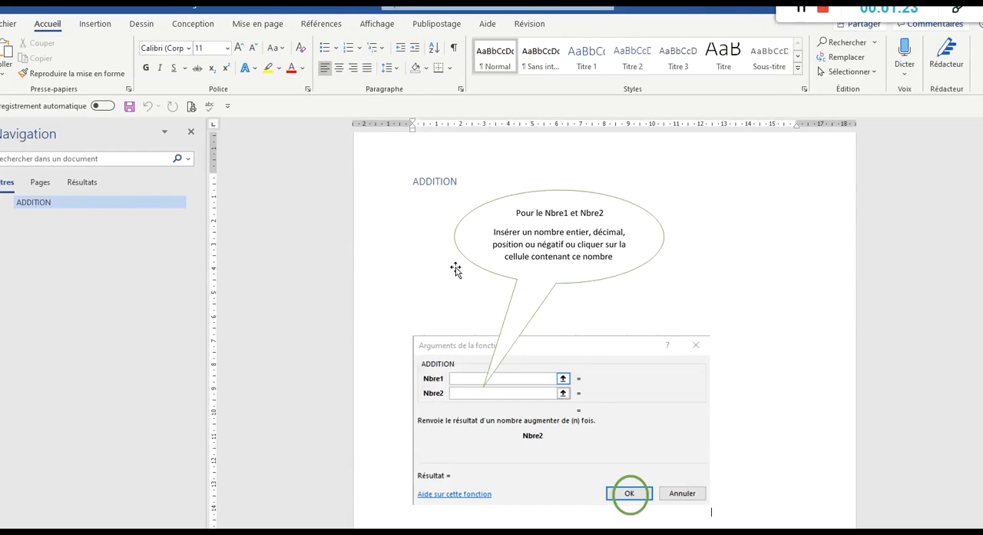
Choose Page web, filtrée (*.htm, *.html) as the format for saving a copy of the ADDITION document in the Travail folder
left_click(3, 27)
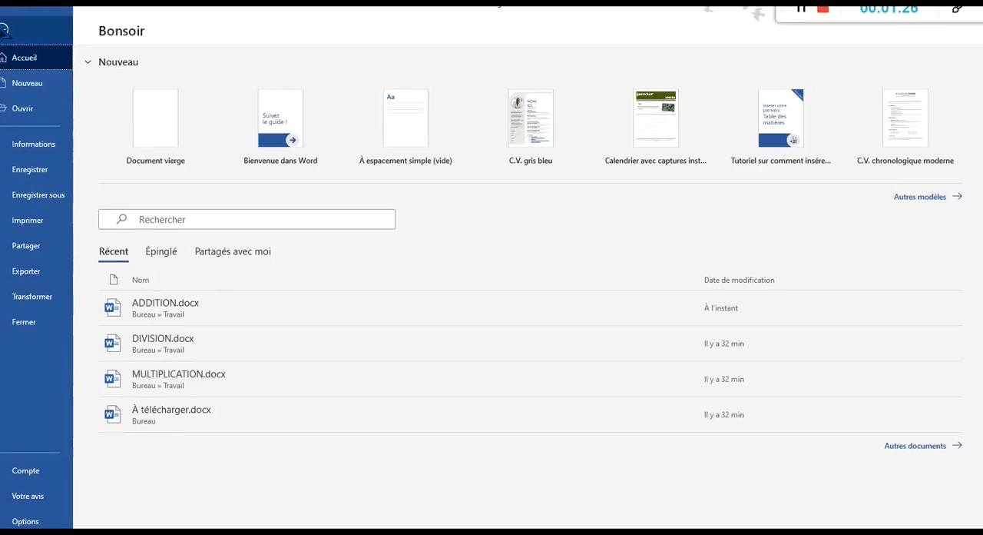
left_click(46, 196)
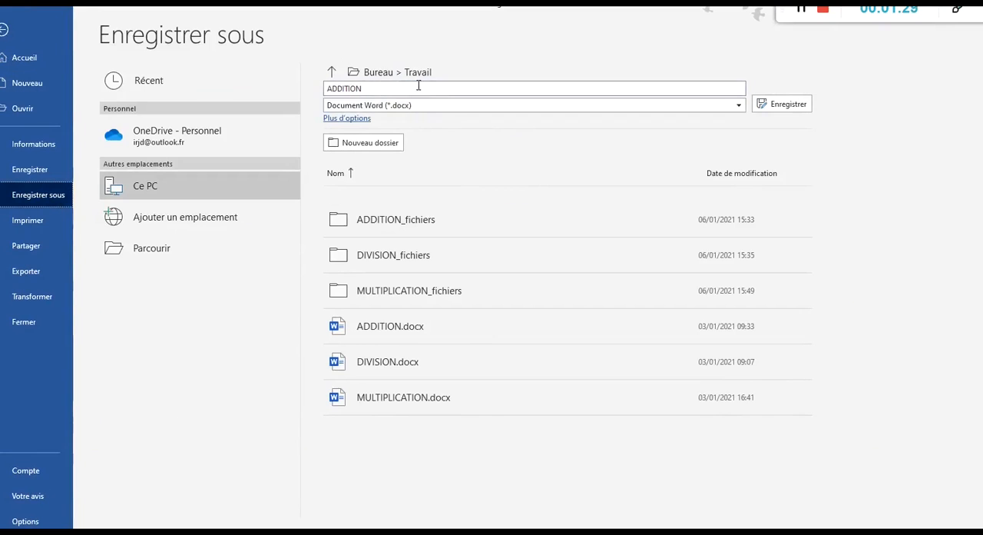
left_click(449, 108)
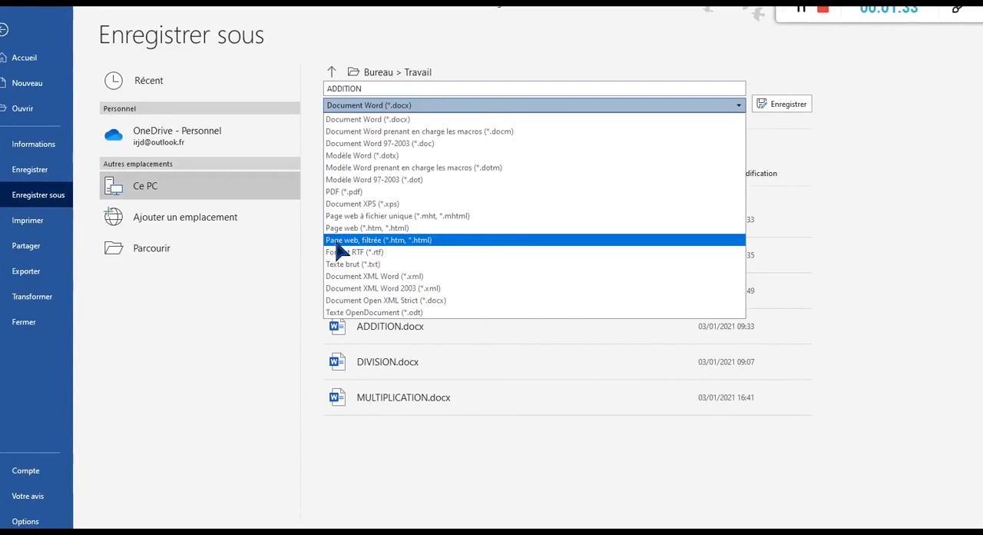
left_click(413, 243)
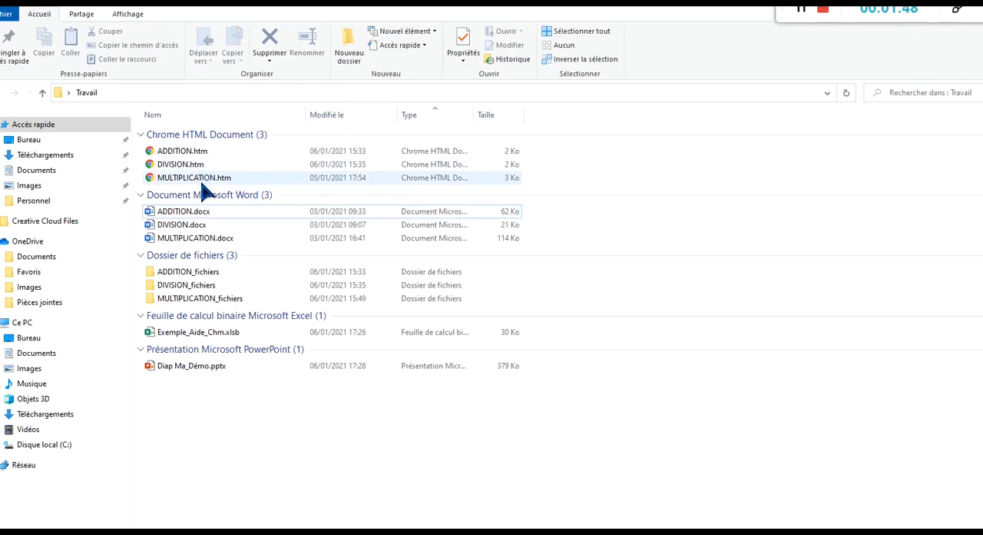
View ADDITION.htm in the browser, return to the Travail folder, and point out the three HTML files there
double_click(200, 151)
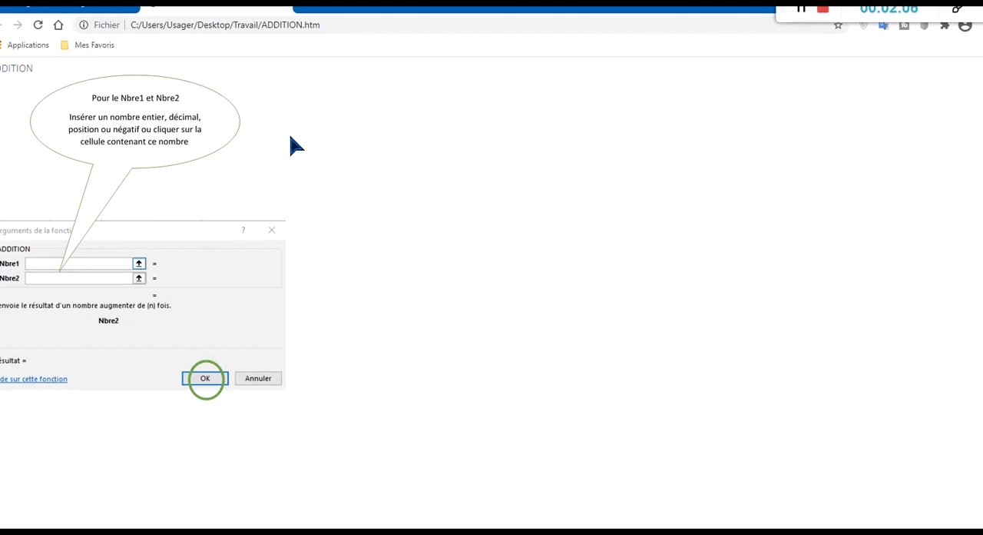
key("alt+Tab")
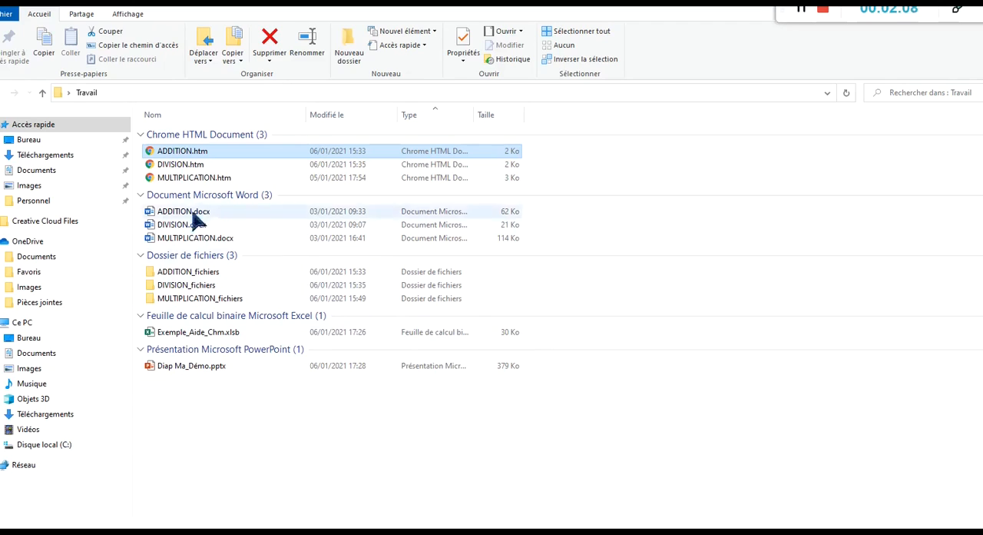
left_click(202, 167)
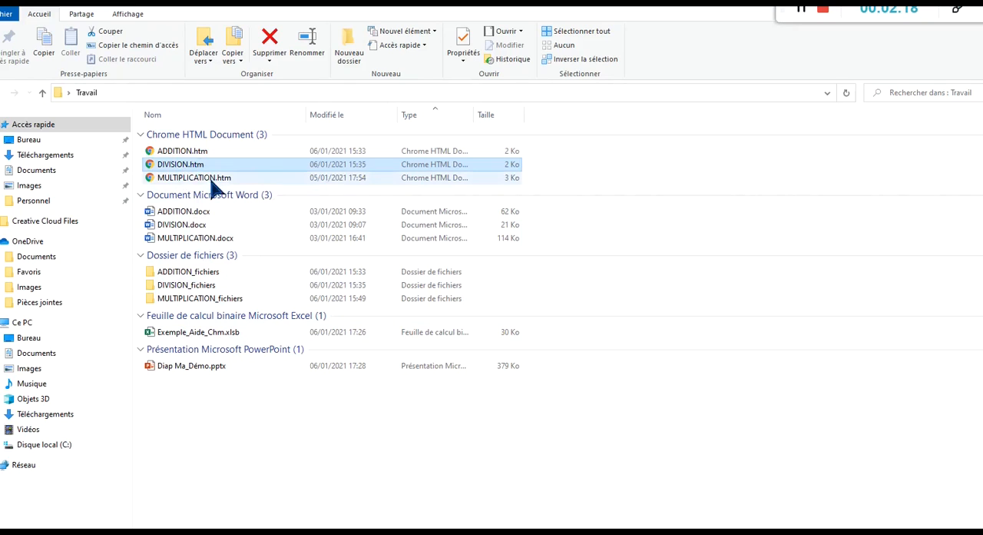
left_click(216, 179)
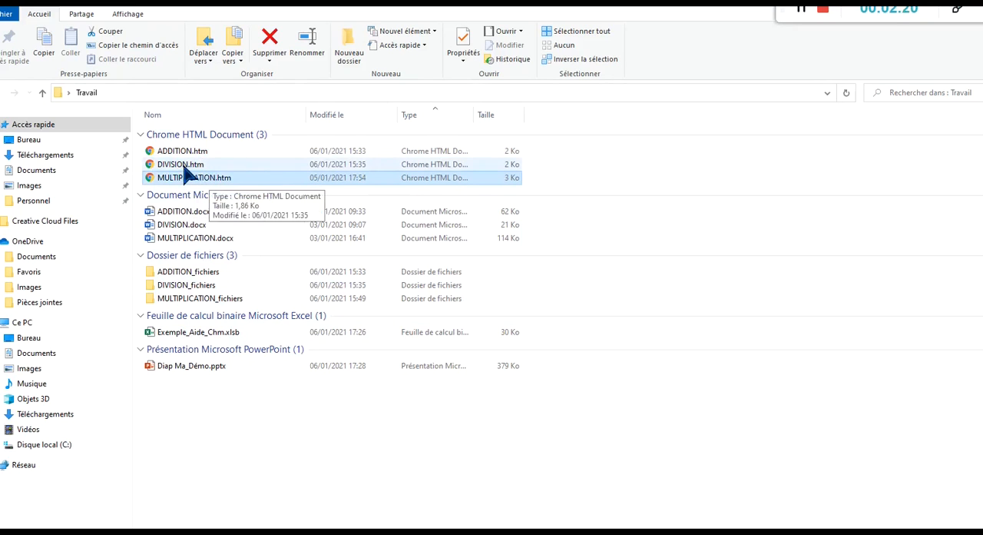
left_click(185, 165)
left_click(189, 153)
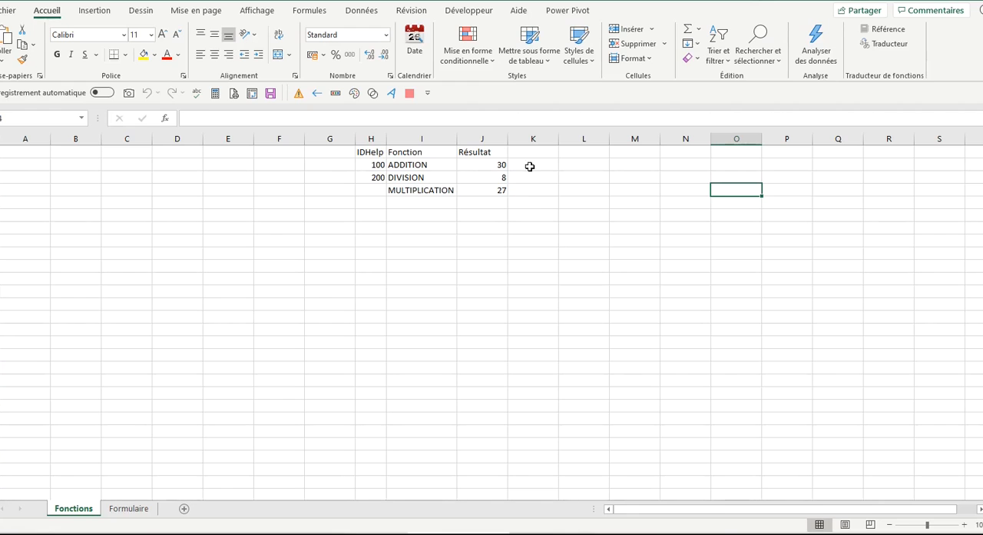
Open the Fonctions_Personnalisées module of Exemple_Aide_Chm in the Visual Basic editor
left_click(473, 11)
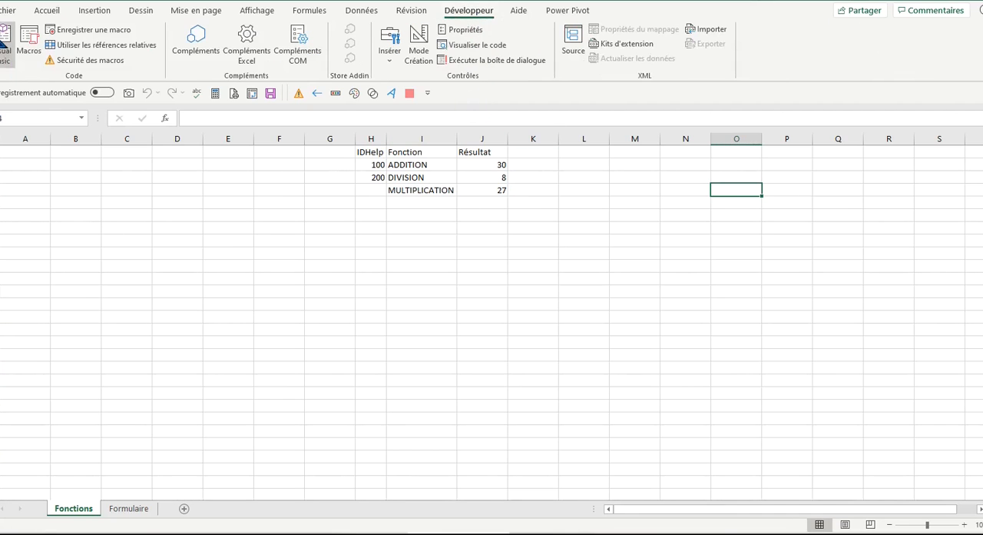
left_click(6, 45)
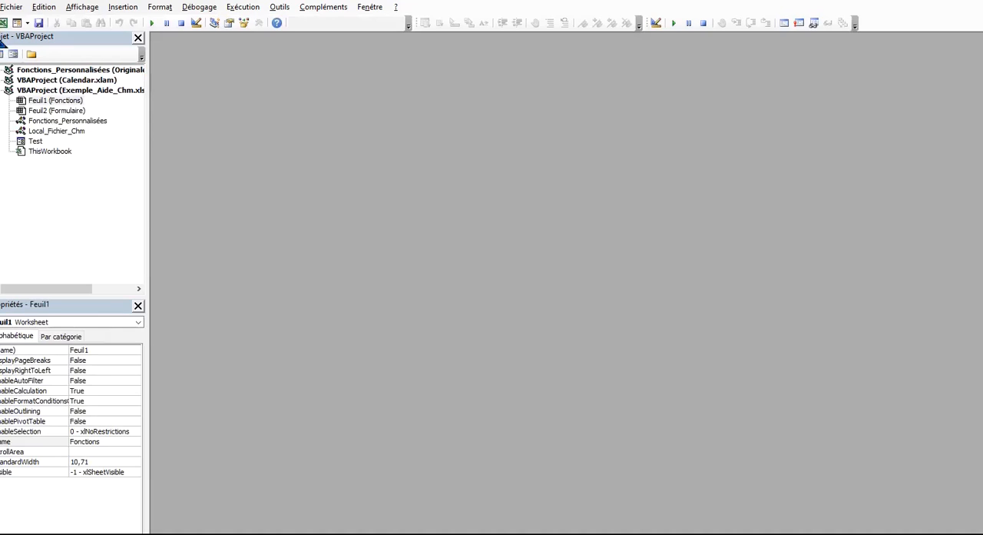
double_click(72, 120)
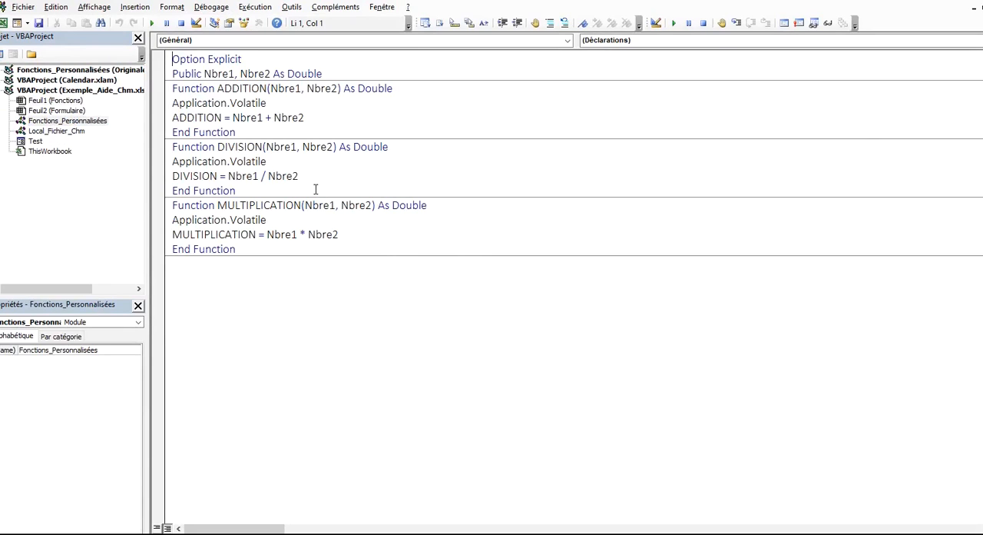
Show the Object Browser and limit it to the VBAProject library
key("F2")
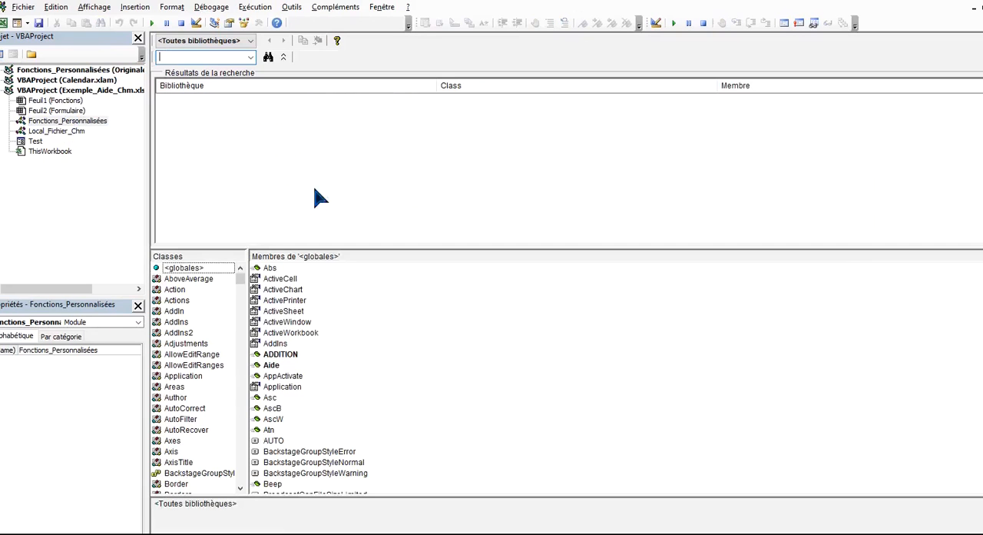
left_click(249, 41)
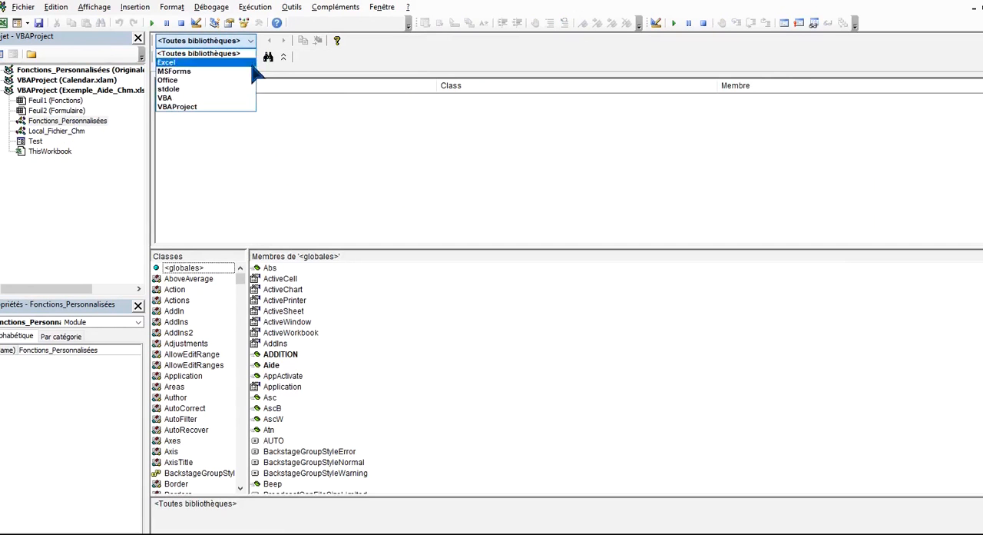
left_click(256, 107)
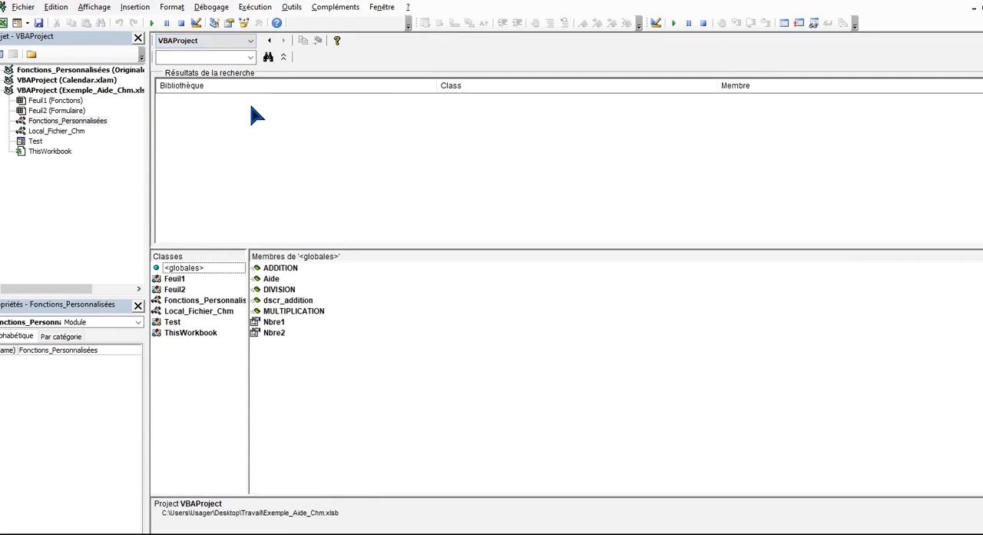
Review the ADDITION, DIVISION and MULTIPLICATION members in the Object Browser, and open the member options of ADDITION
left_click(296, 269)
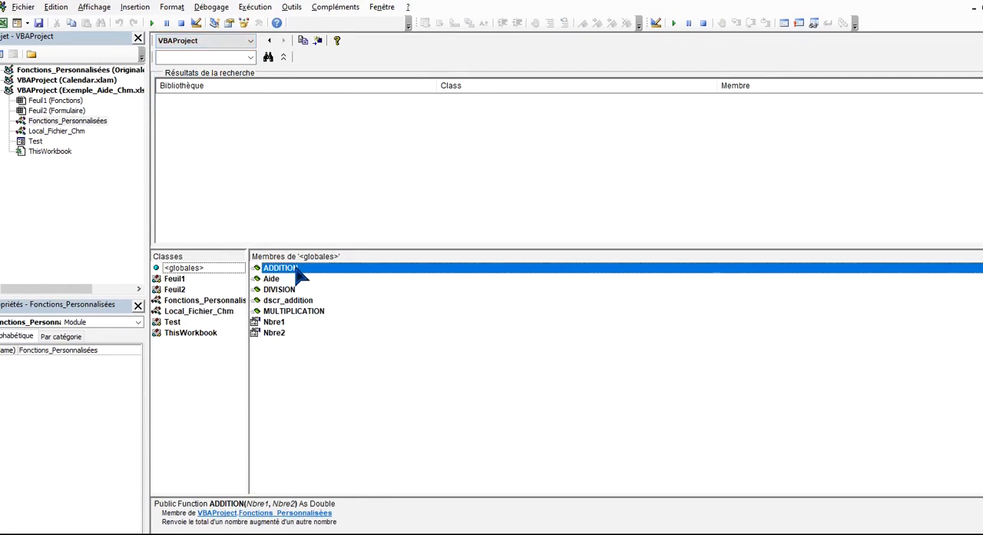
left_click(300, 290)
left_click(321, 312)
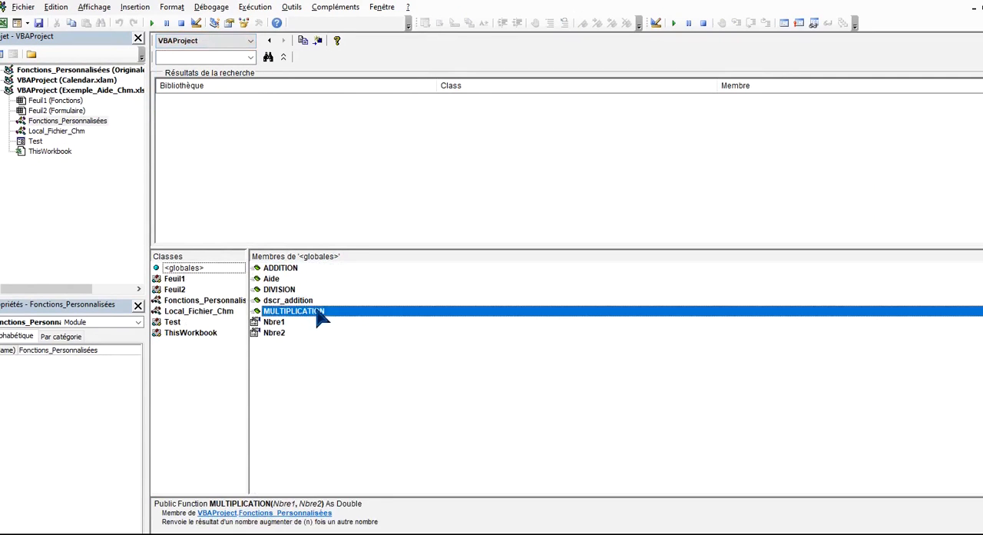
left_click(330, 269)
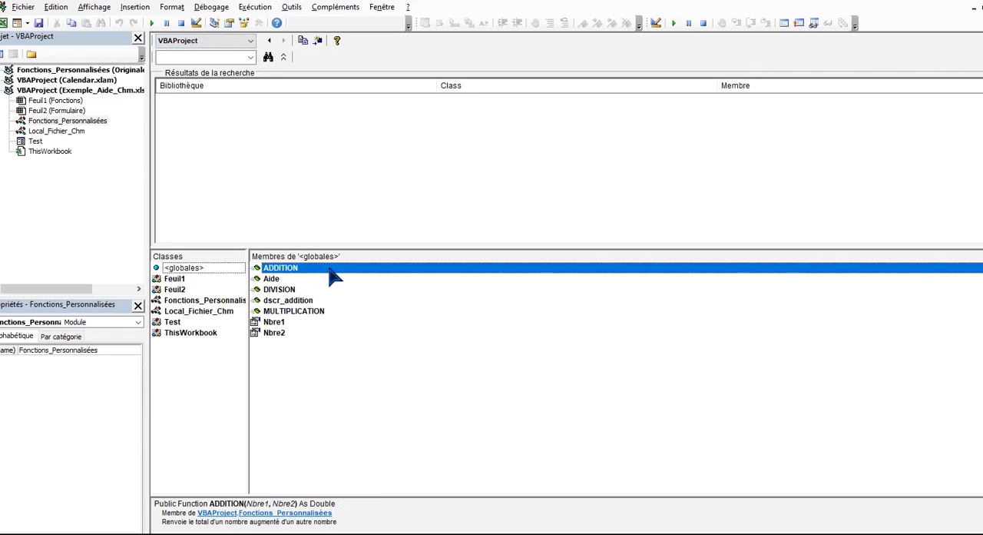
right_click(330, 270)
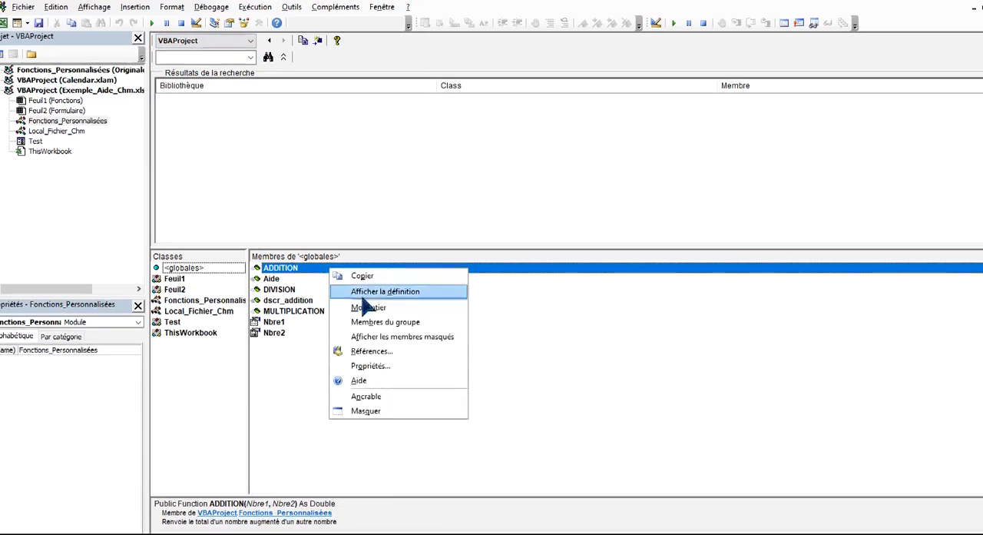
left_click(392, 367)
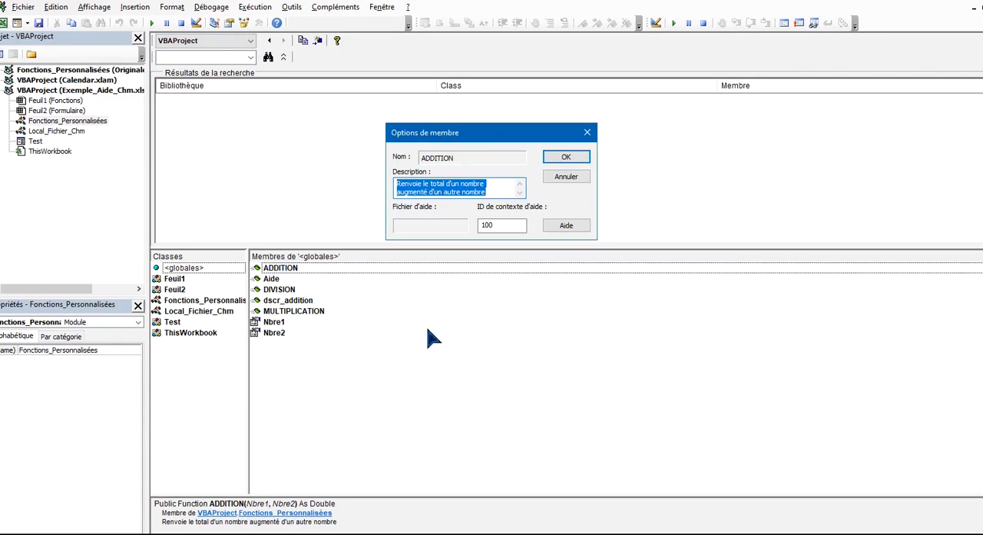
key("Delete")
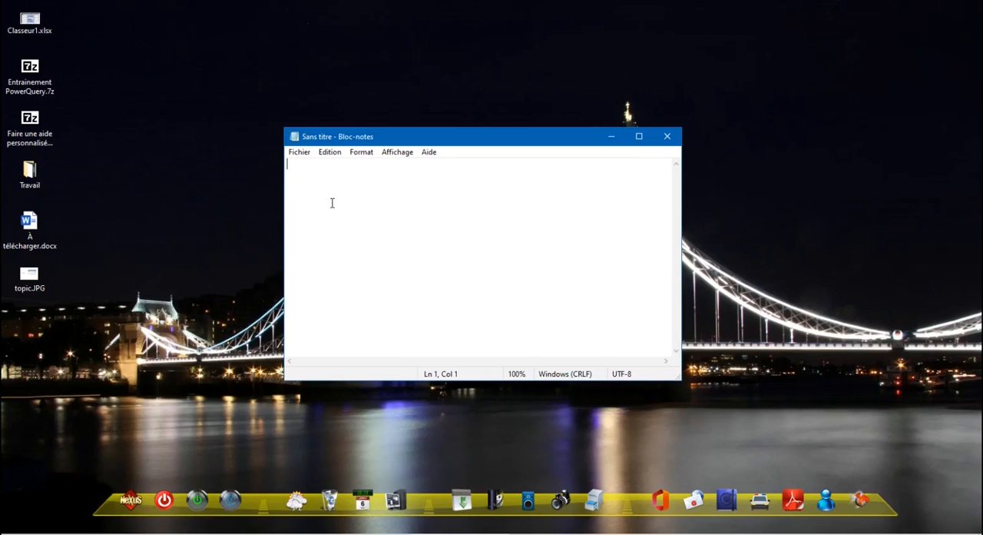
Write the lines "#define ADDITION 100" and "#define DIVISION 200" in the blank Notepad document
type("#define")
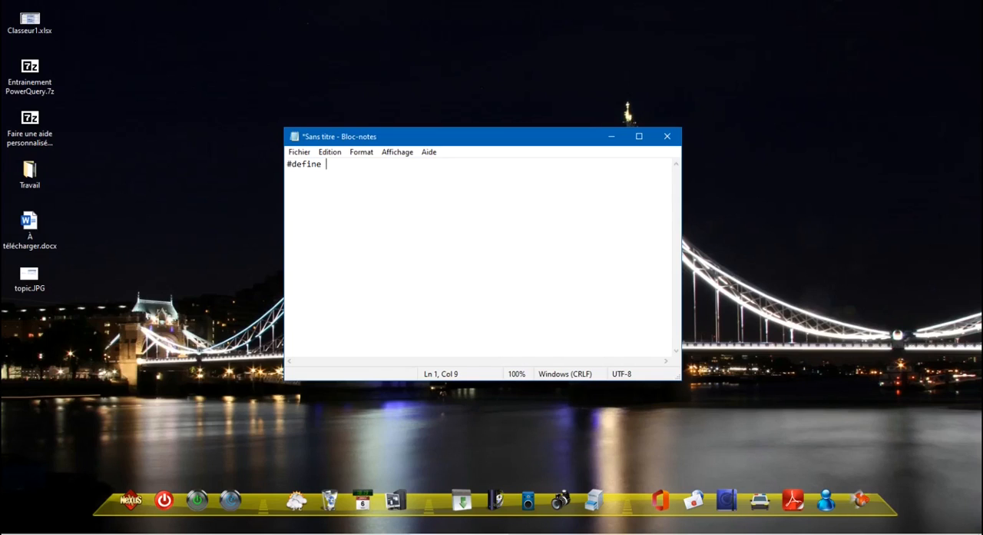
type(" ADDITION 100")
key("Return")
type("#define")
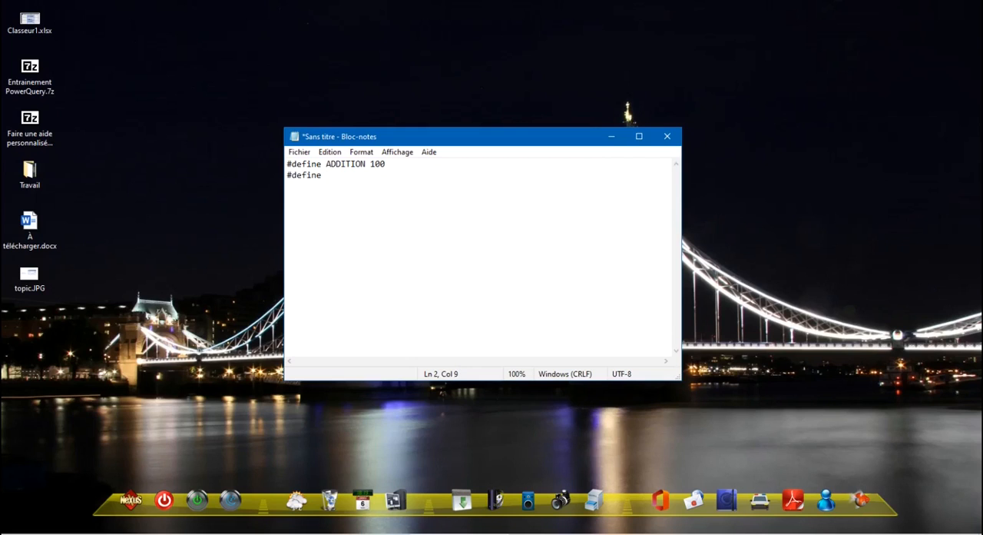
type(" DIVISION 200")
Save the text file on the Bureau as "Jonction ID_Topics" and close it
left_click(300, 153)
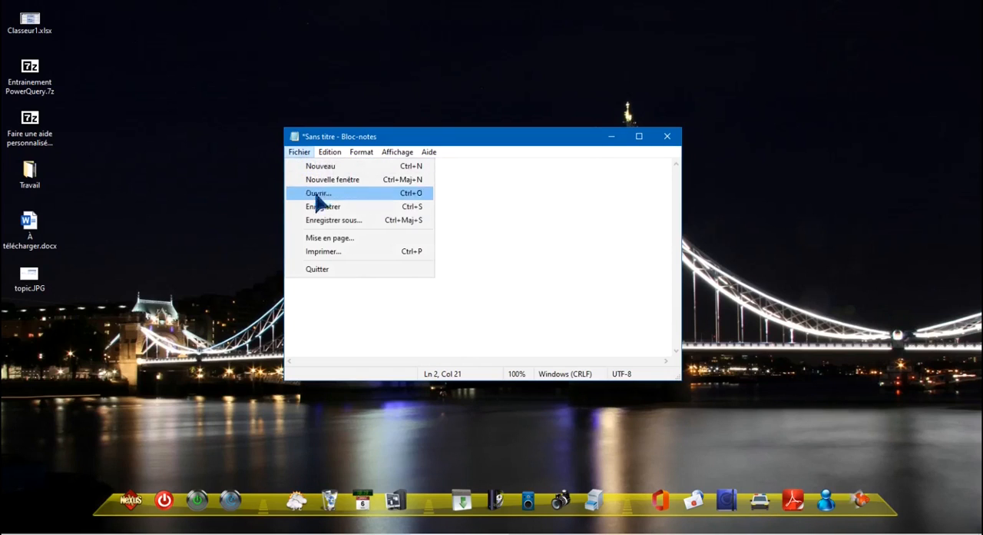
left_click(331, 215)
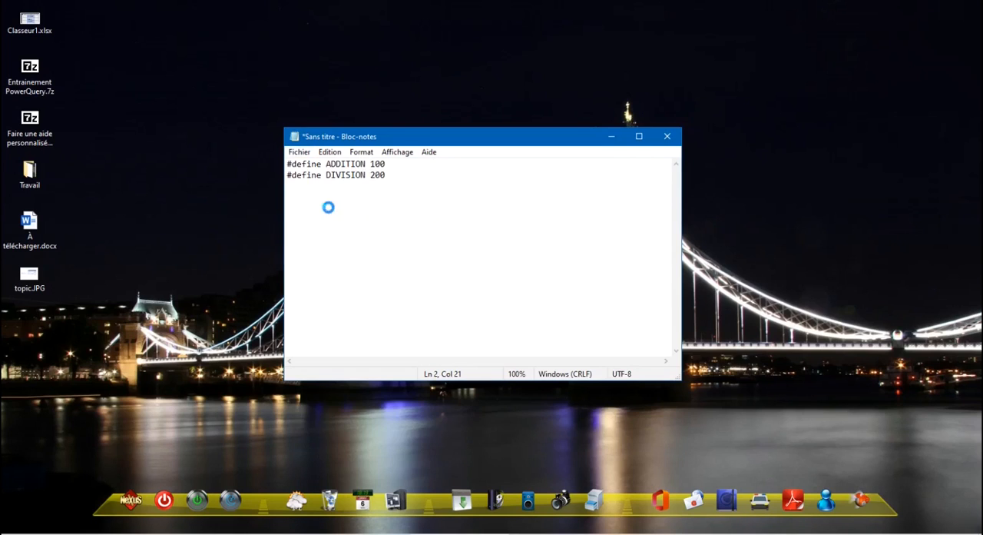
scroll(338, 291, "down", 3)
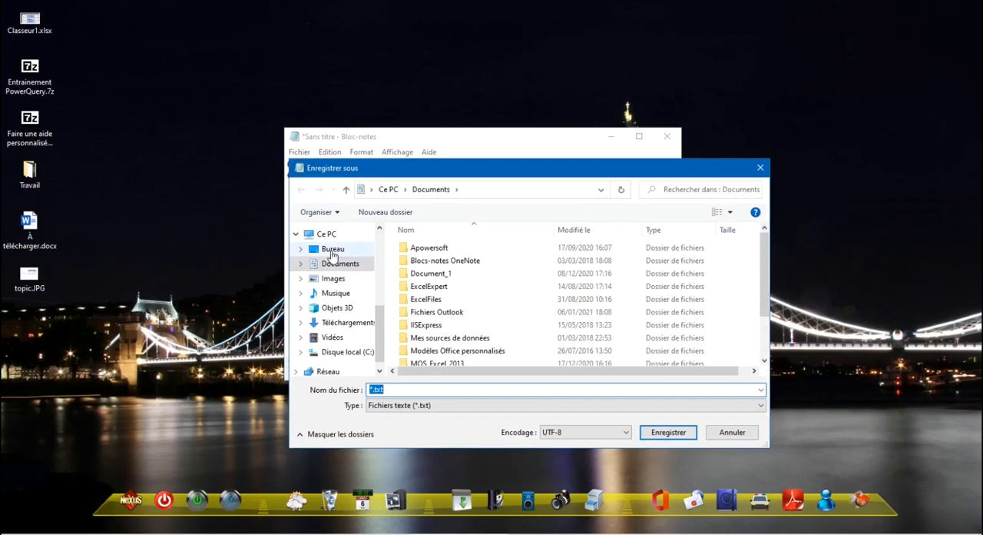
left_click(331, 249)
left_click(408, 390)
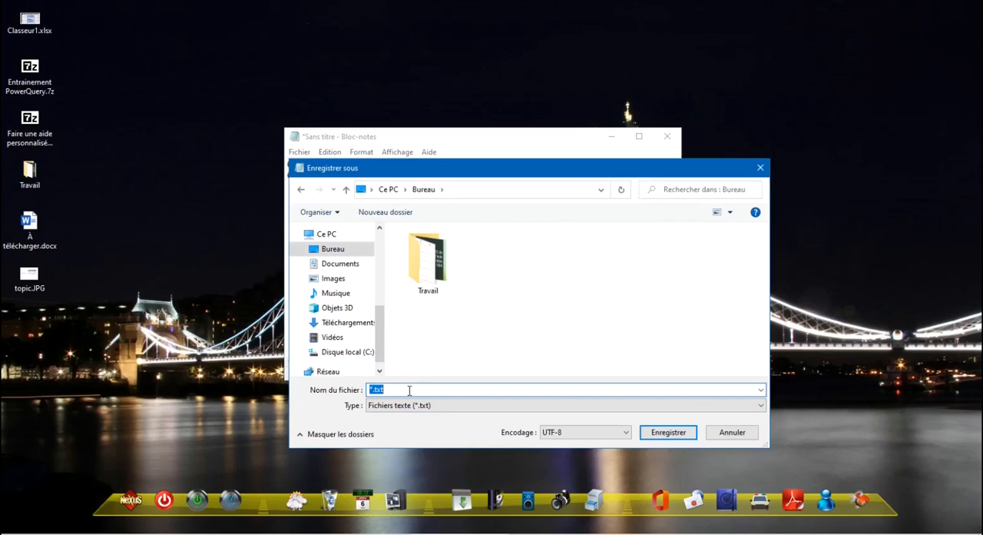
type("Jonction ID_Topics")
key("Return")
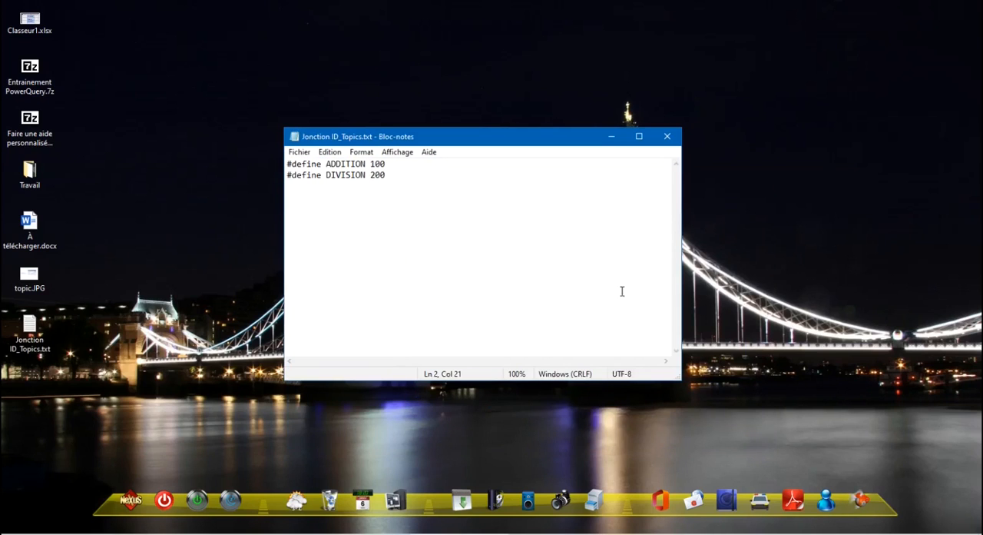
left_click(677, 140)
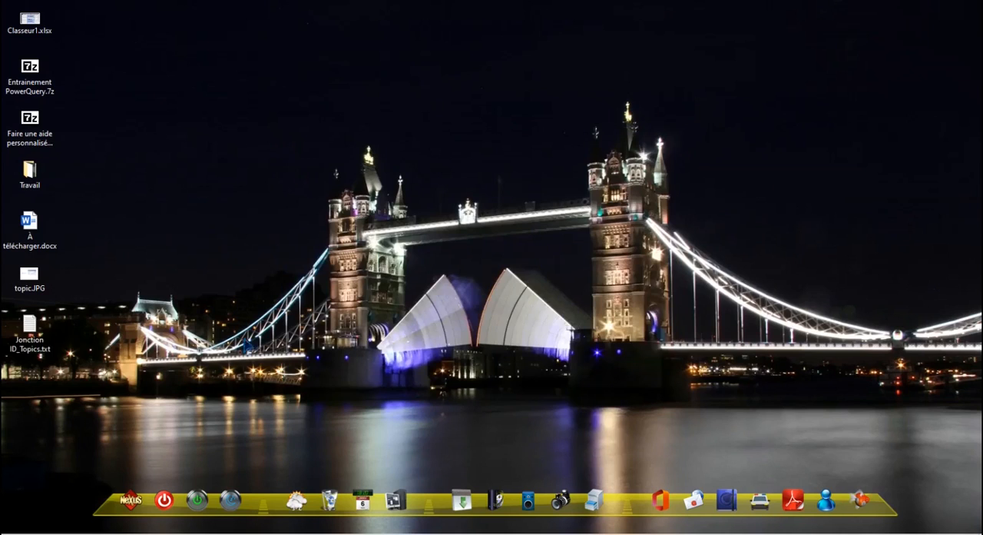
Rename Jonction ID_Topics.txt to Jonction ID_Topics.h through its file properties, accepting the extension change
double_click(31, 335)
right_click(30, 335)
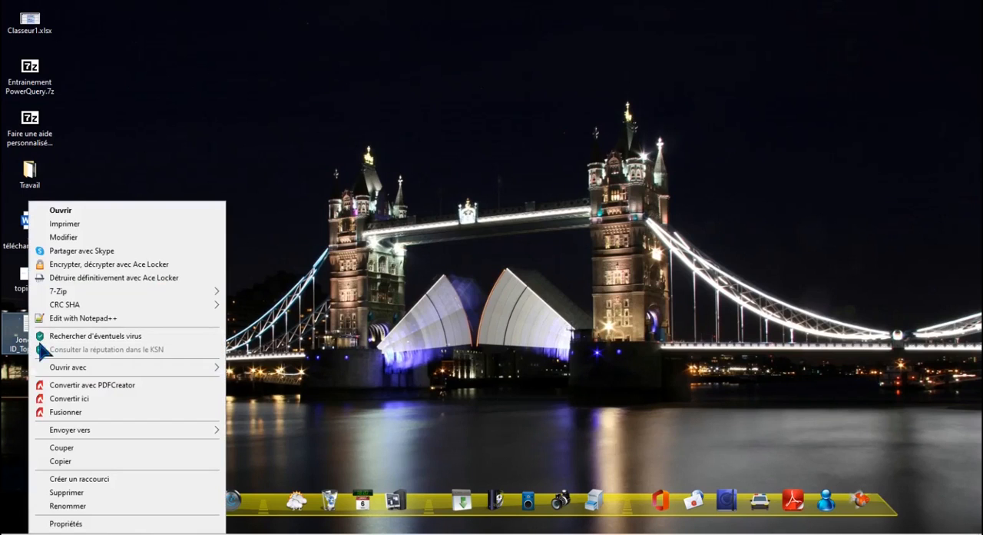
left_click(81, 521)
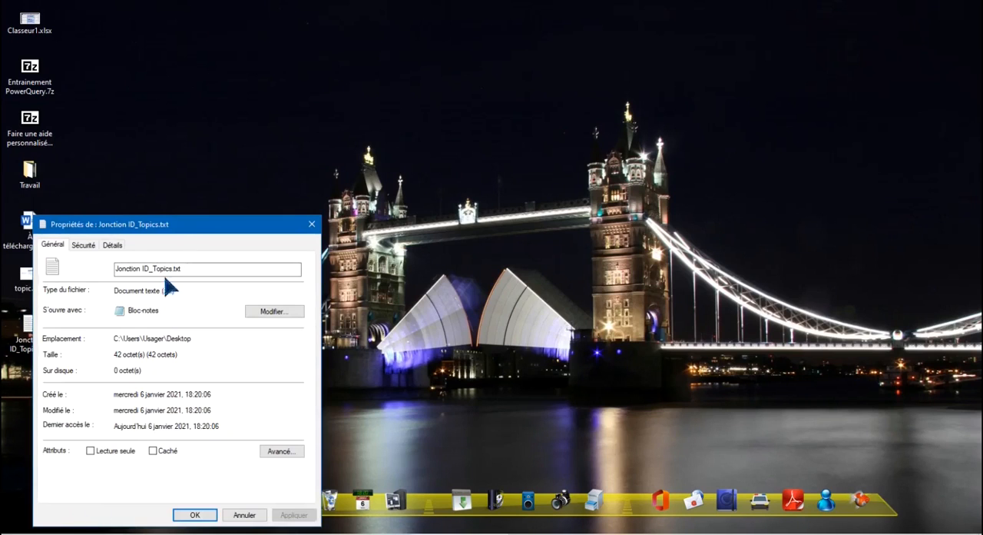
left_click_drag(175, 224, 413, 162)
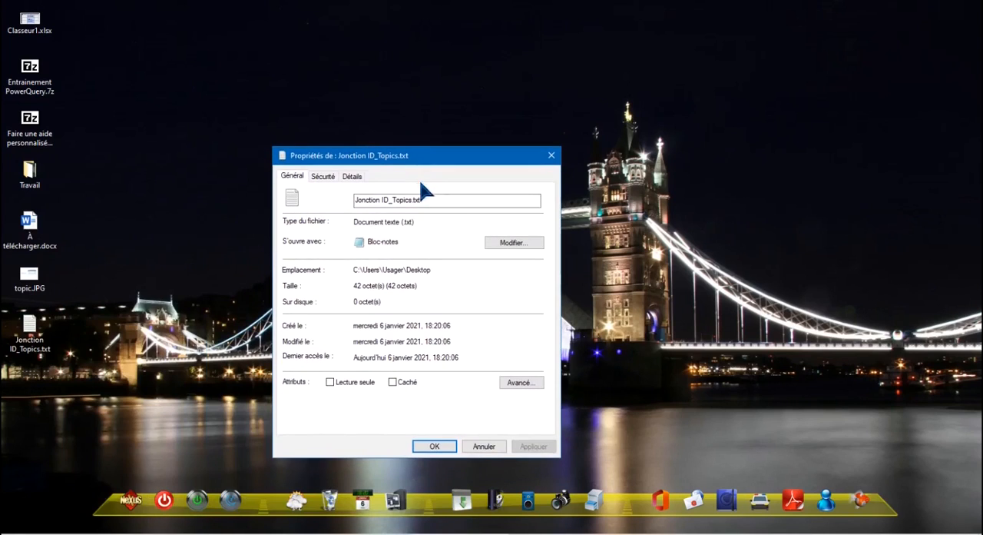
left_click(428, 201)
left_click(431, 449)
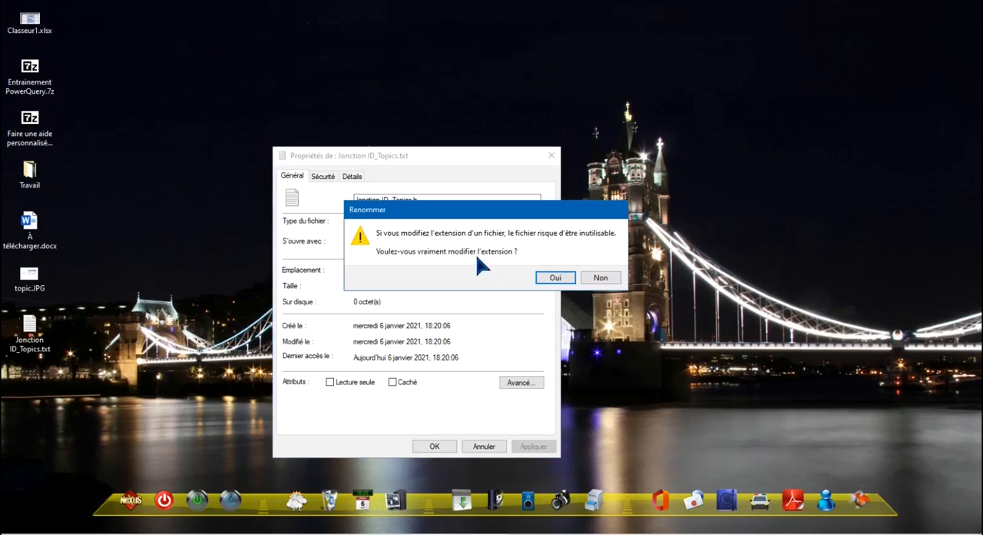
left_click(556, 279)
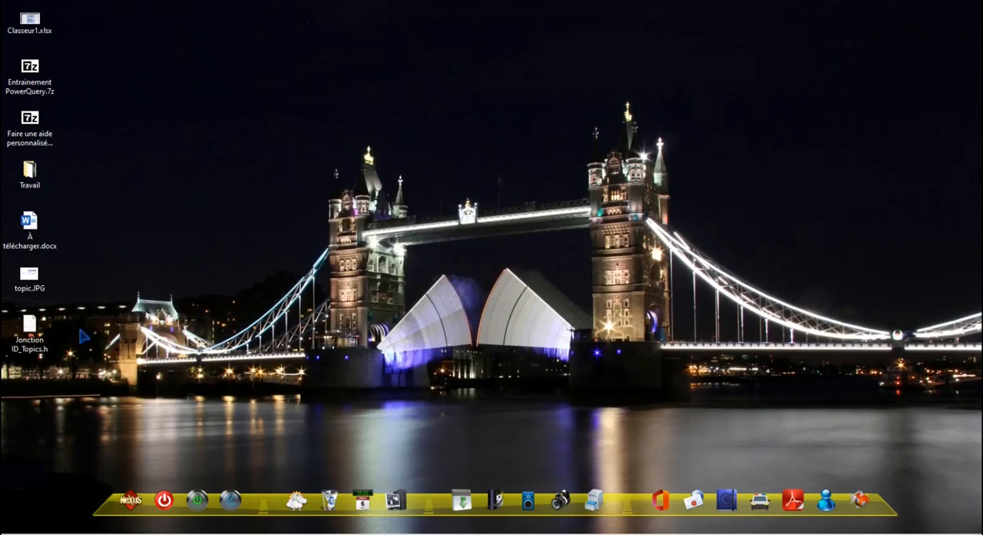
Move Jonction ID_Topics.h from the desktop into the Travail folder and open that folder
left_click(37, 334)
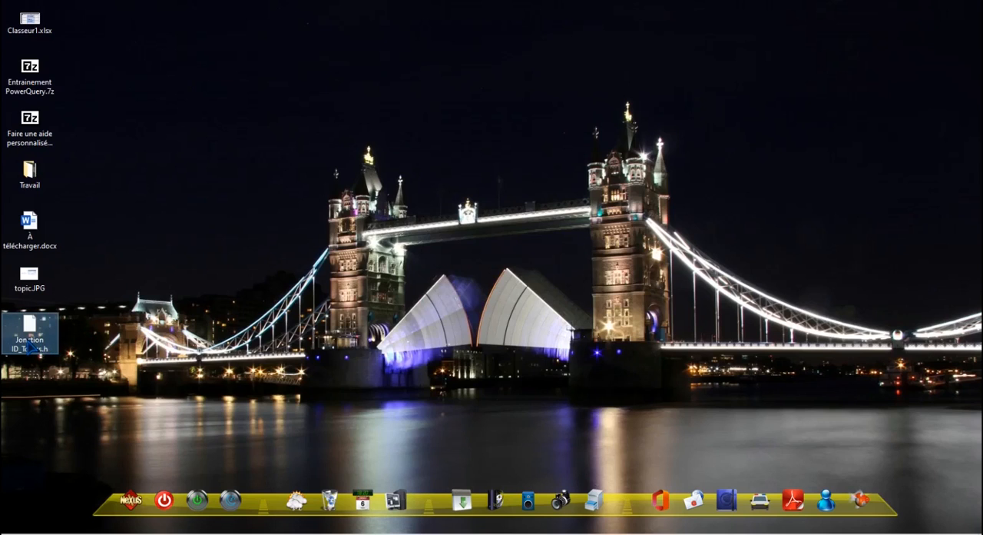
left_click_drag(31, 347, 35, 184)
double_click(35, 184)
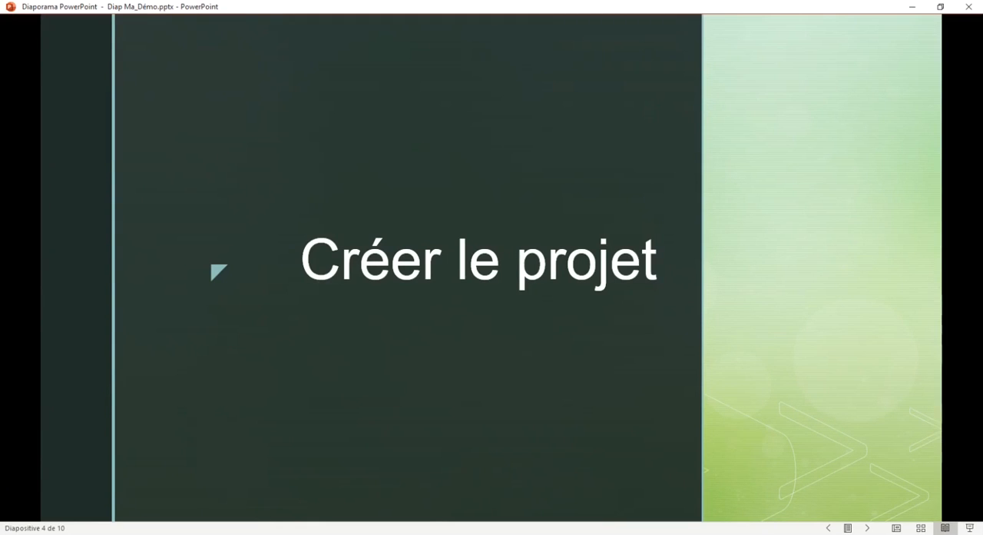
Switch to HTML Help Workshop
mouse_move(362, 533)
left_click(362, 501)
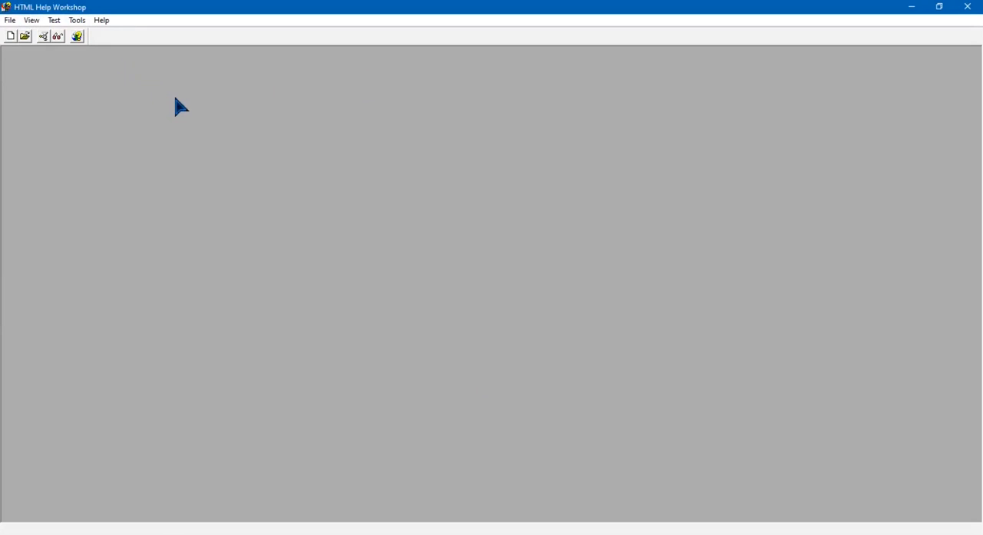
left_click(10, 21)
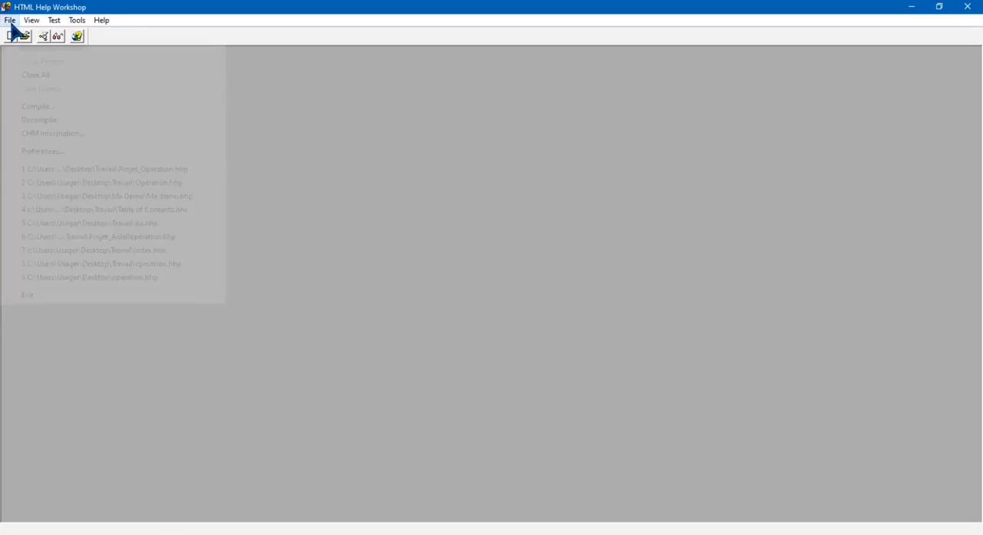
left_click(25, 35)
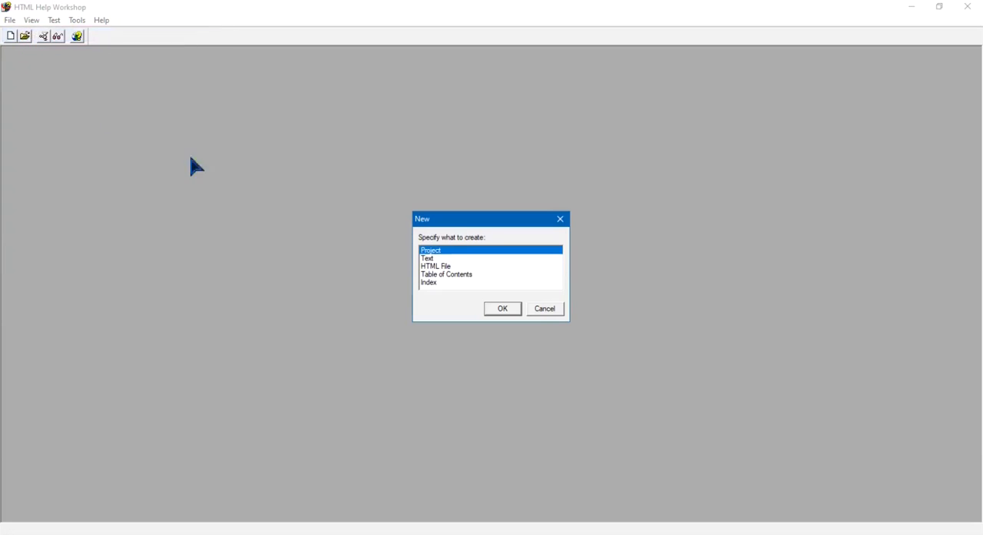
left_click(544, 311)
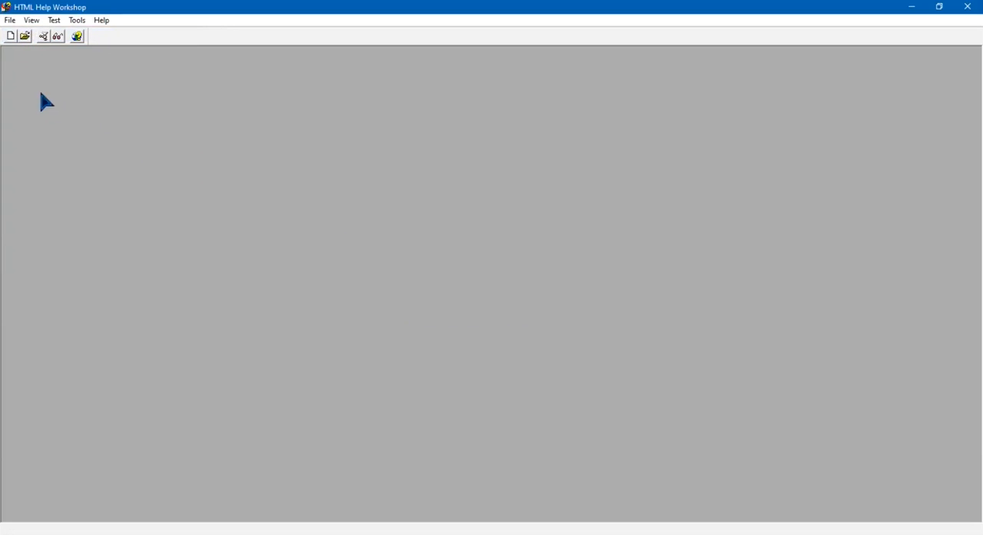
Start a new project without converting a WinHelp project, with a project file name beginning with "Aide_Opér" in the Travail folder
left_click(10, 37)
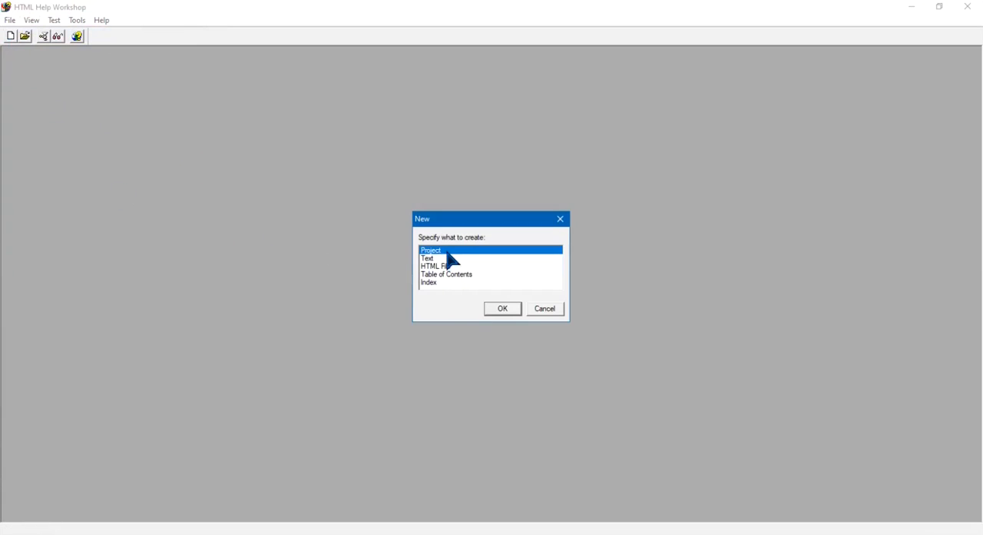
left_click(504, 311)
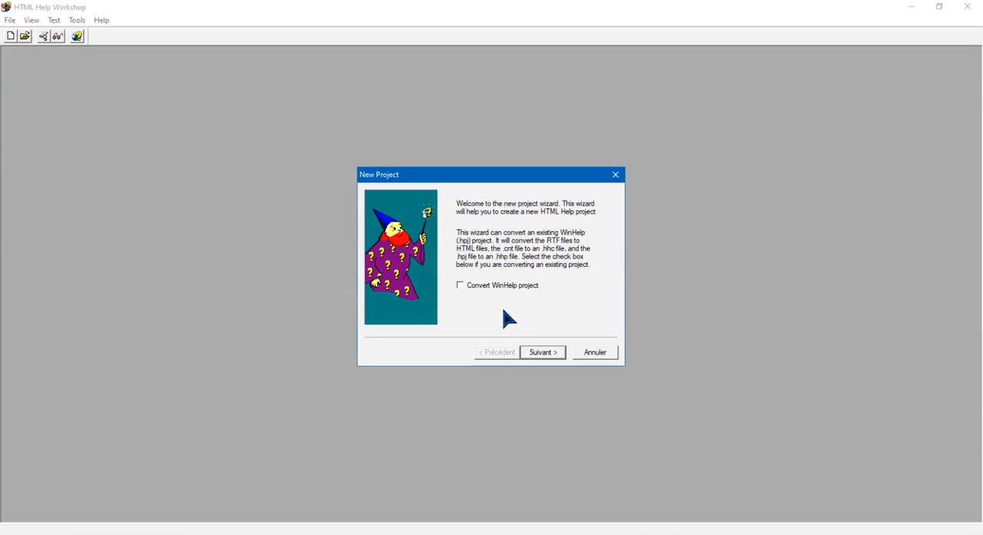
left_click(548, 355)
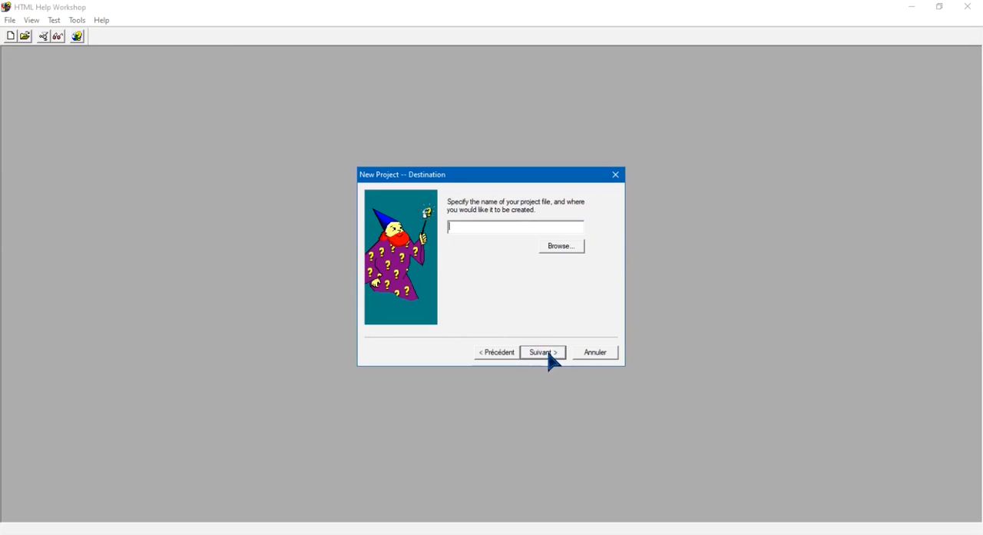
left_click(567, 248)
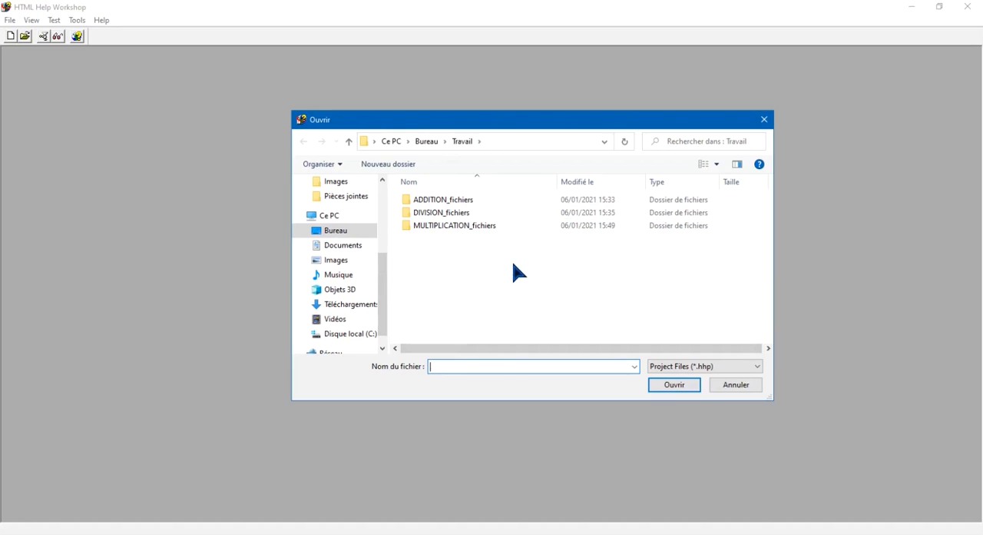
type("Aide_Opérations")
left_click(676, 386)
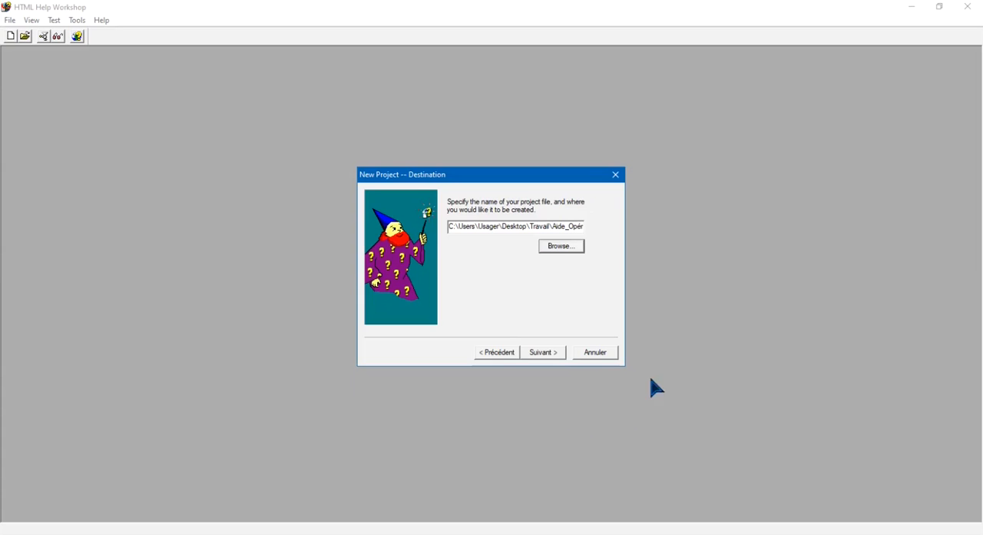
left_click(552, 354)
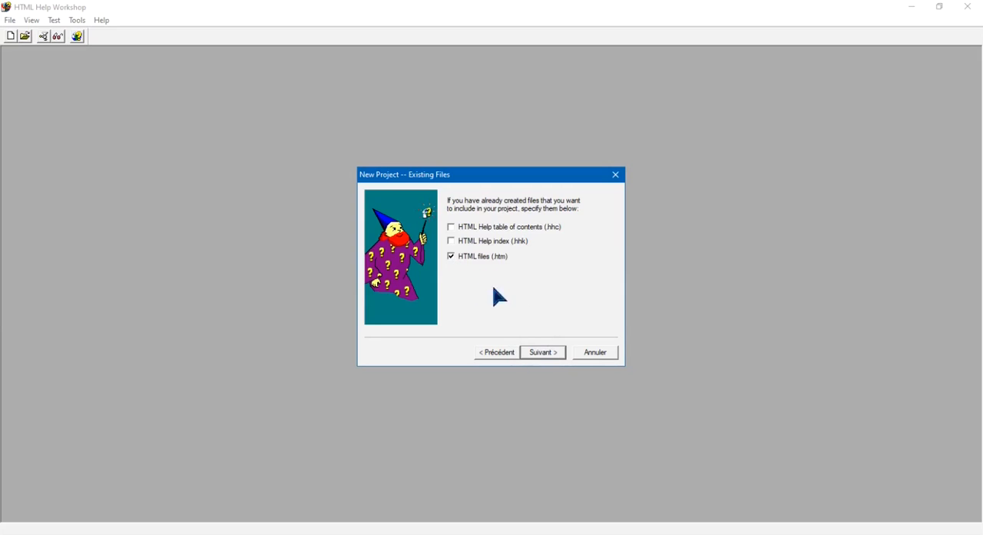
Include existing HTML files (.htm) in the new project and add ADDITION.htm from the Travail folder
left_click(544, 358)
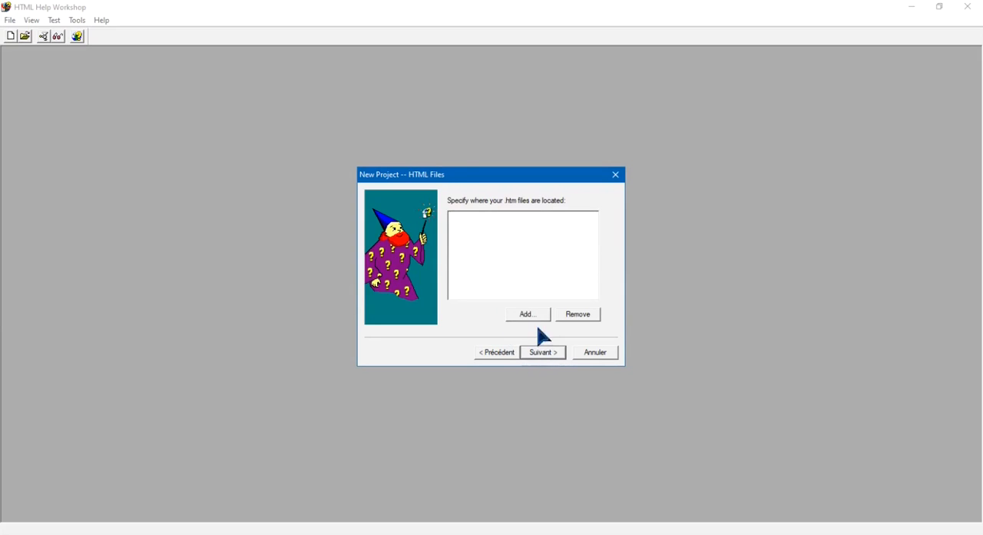
left_click(530, 317)
left_click(457, 238)
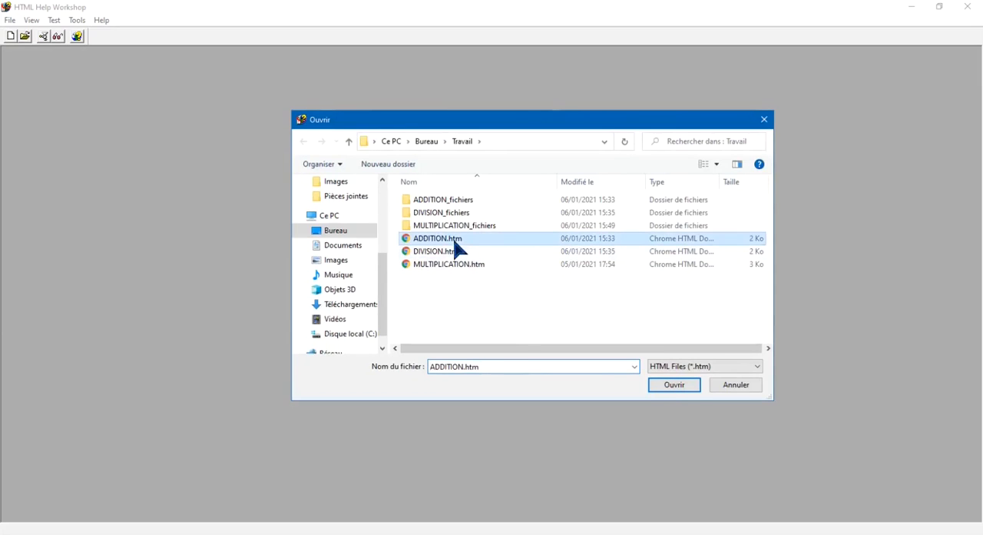
left_click(668, 386)
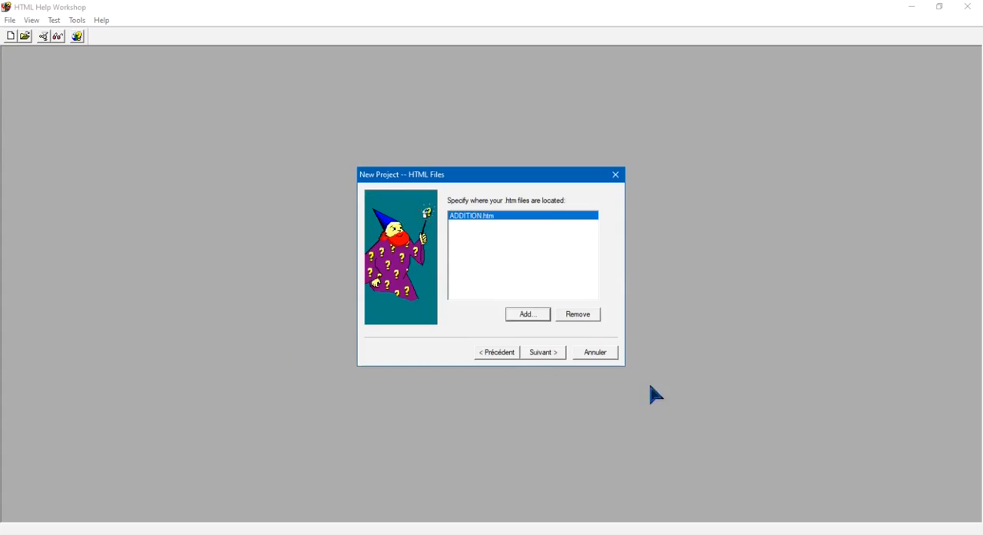
Add DIVISION.htm to the new project's HTML files and remove it from the list again
left_click(528, 314)
left_click(477, 252)
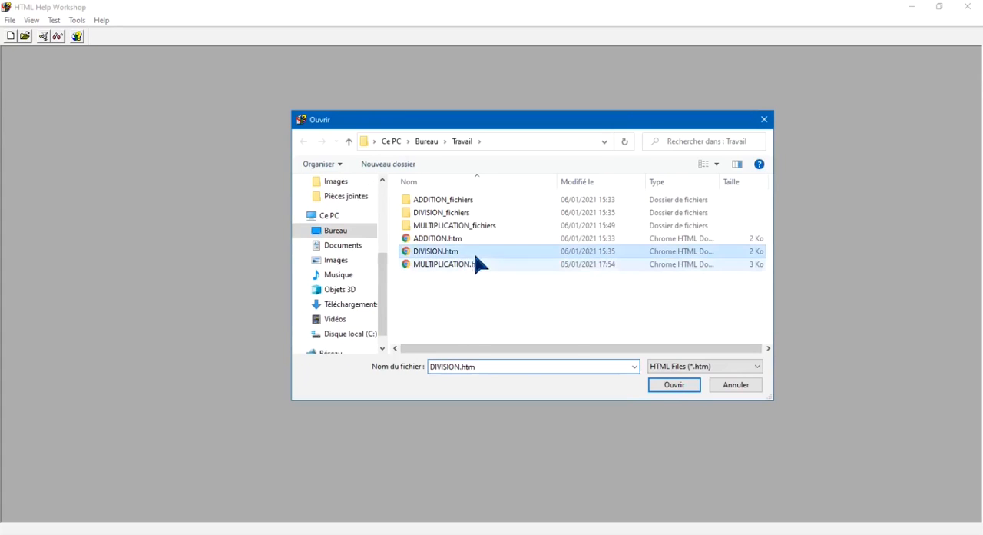
left_click(666, 388)
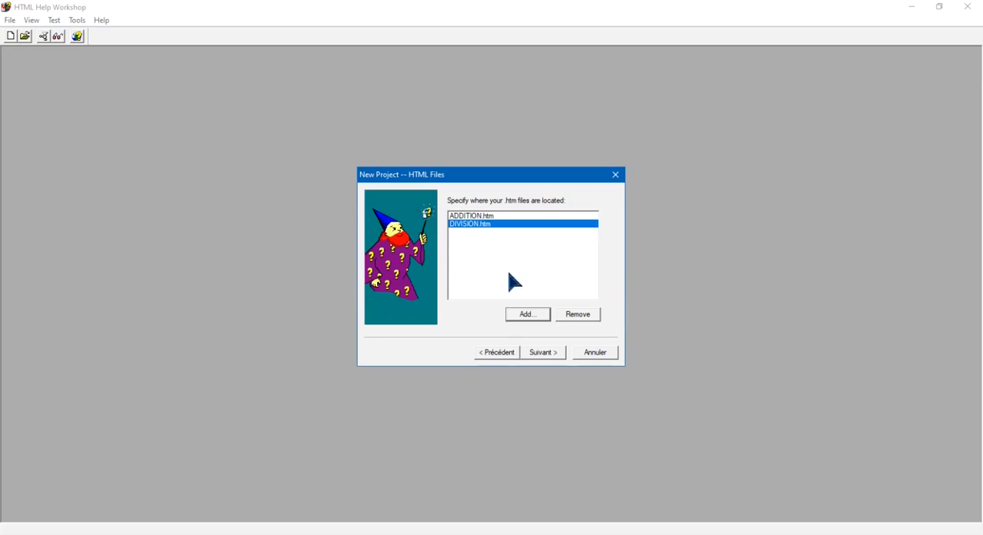
left_click(587, 317)
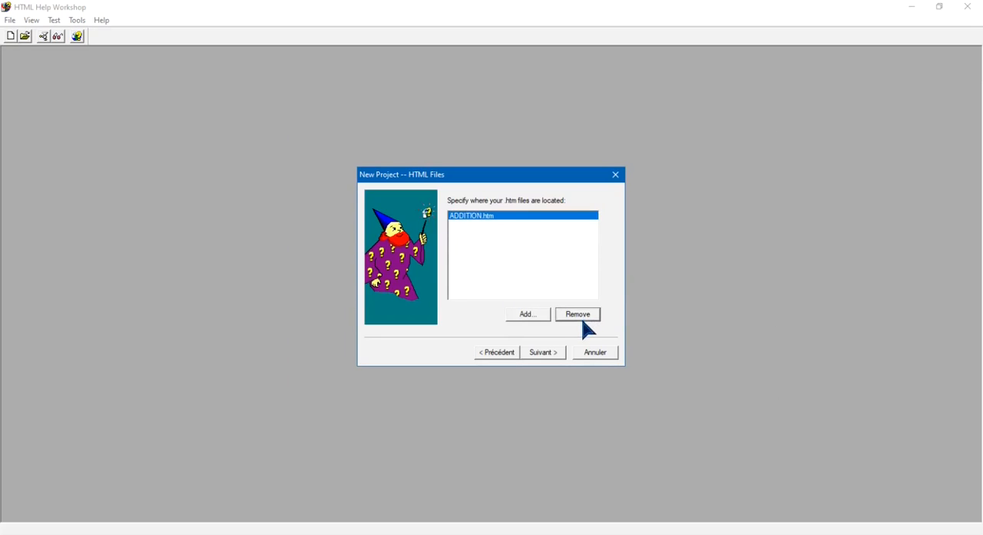
Add DIVISION.htm and MULTIPLICATION.htm from the Travail folder to the new project and finish creating it
left_click(530, 314)
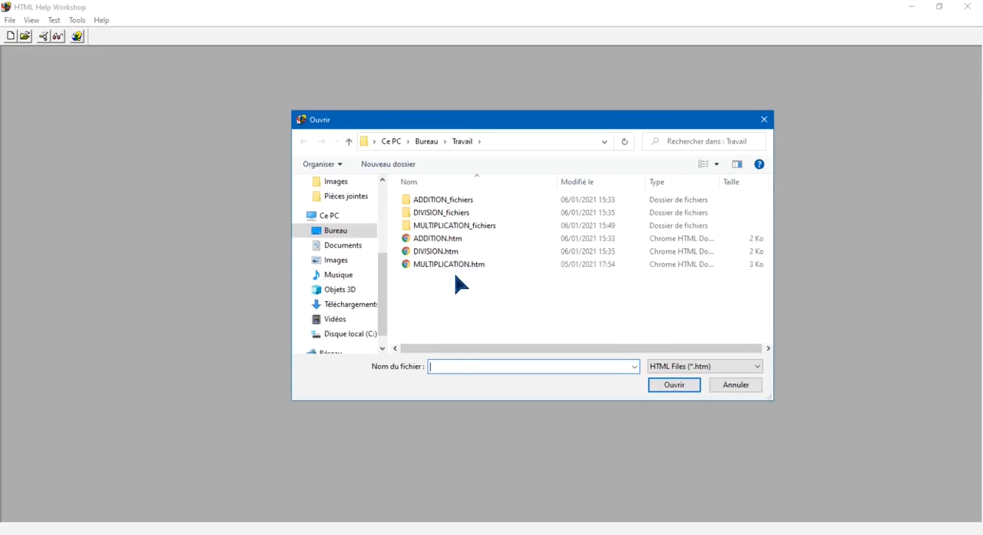
left_click(452, 252)
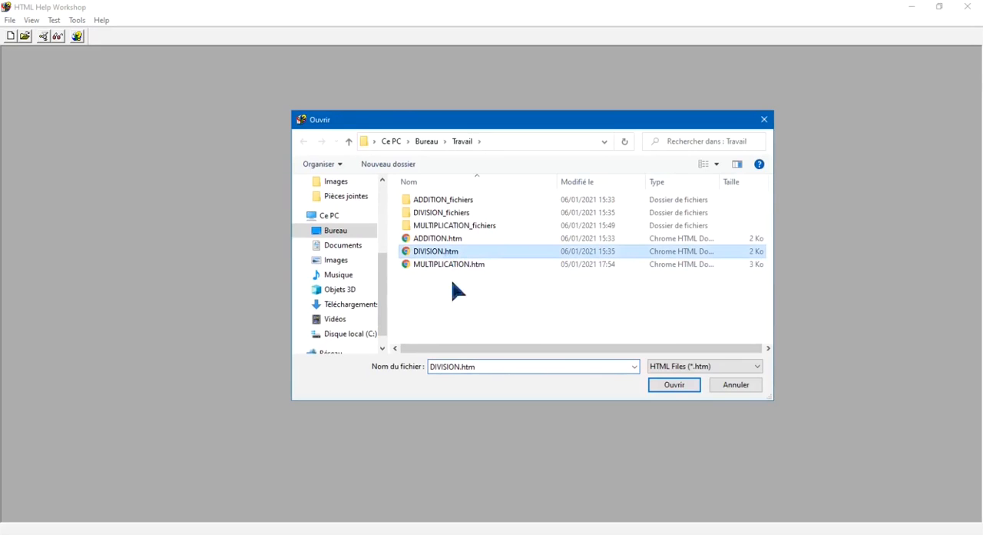
left_click(673, 385)
left_click(527, 314)
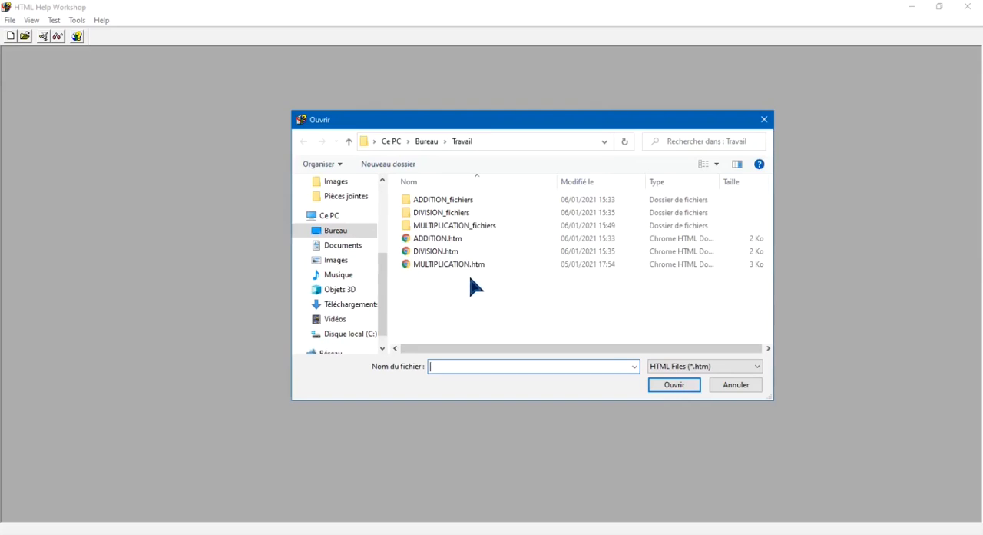
left_click(464, 265)
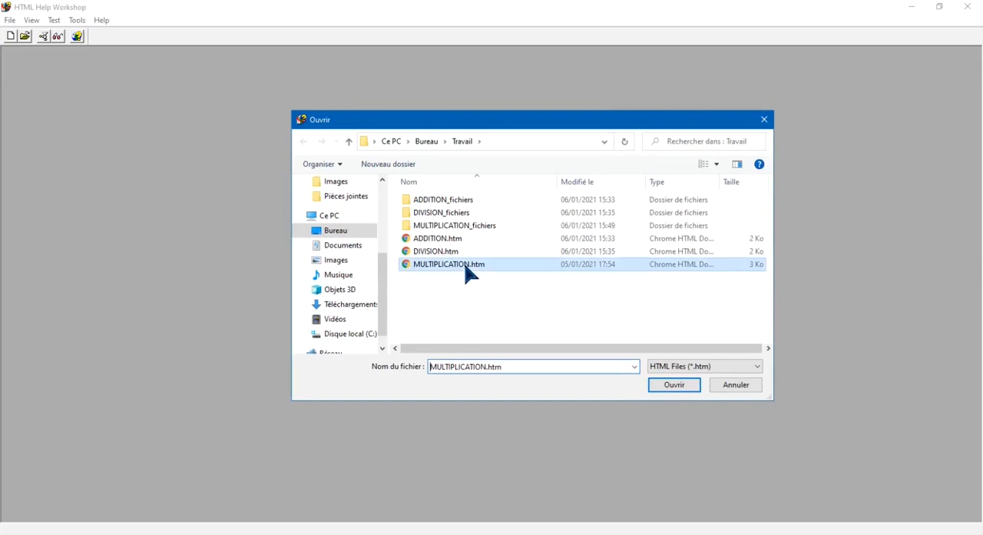
left_click(673, 385)
left_click(543, 352)
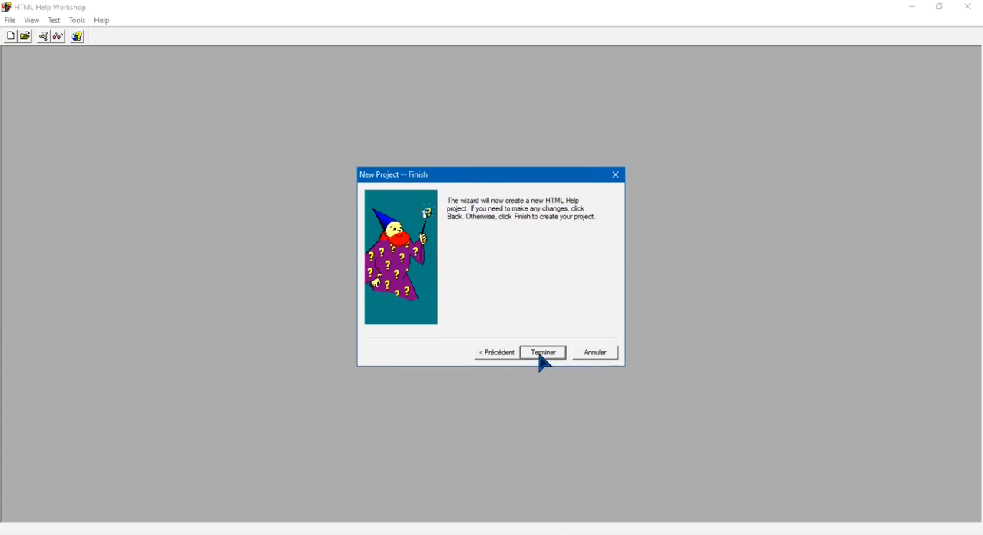
left_click(544, 353)
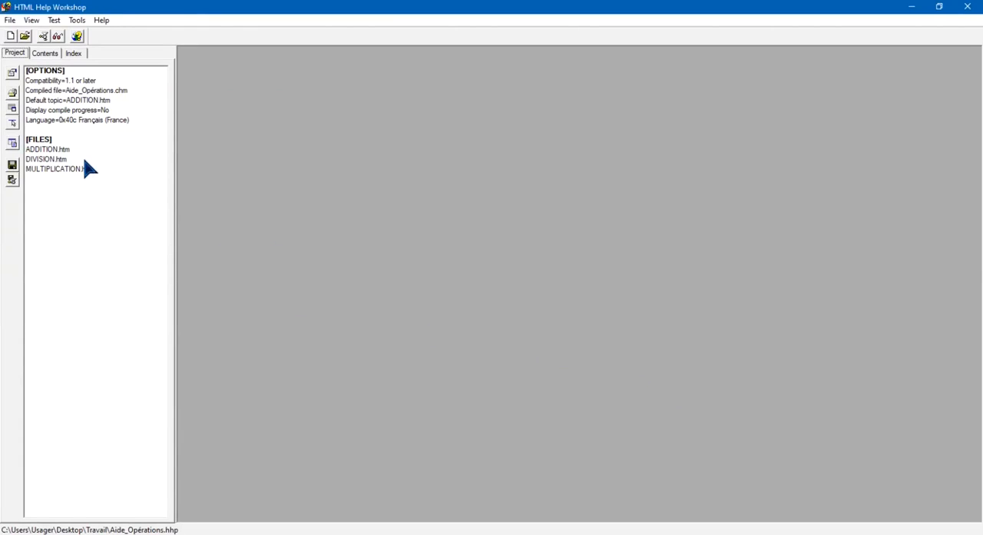
Remove ADDITION.htm from the project's topic files and add it back from the Travail folder at the end of the list
left_click(12, 93)
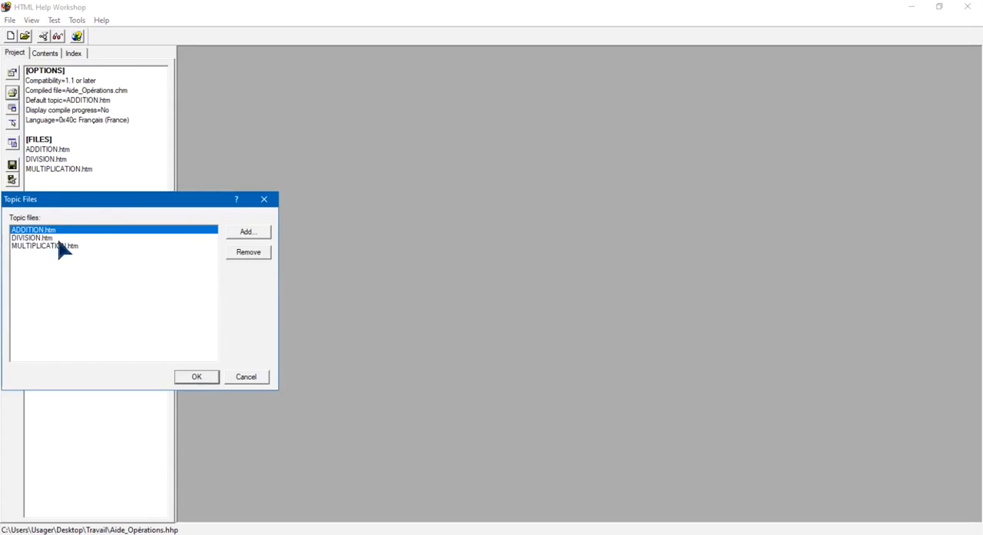
left_click(249, 253)
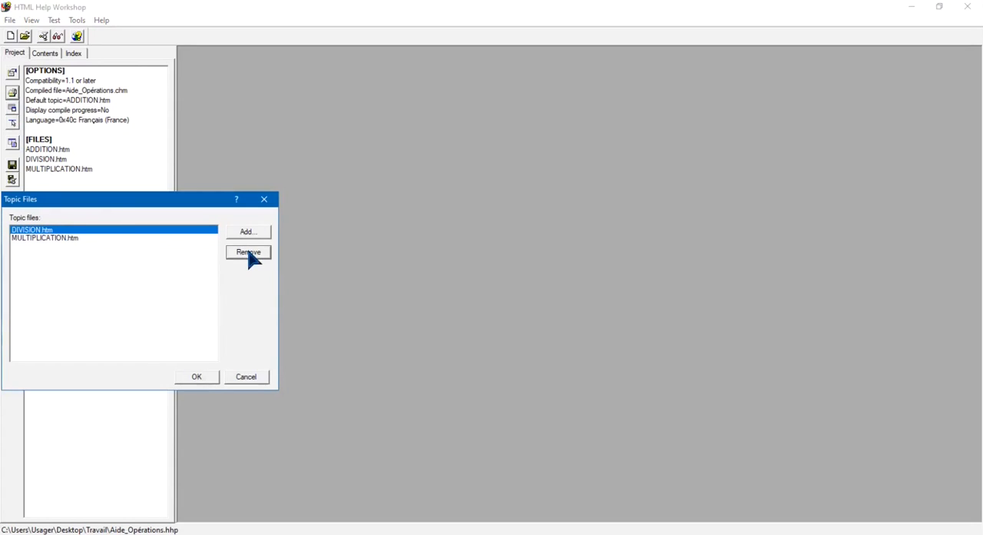
left_click(247, 232)
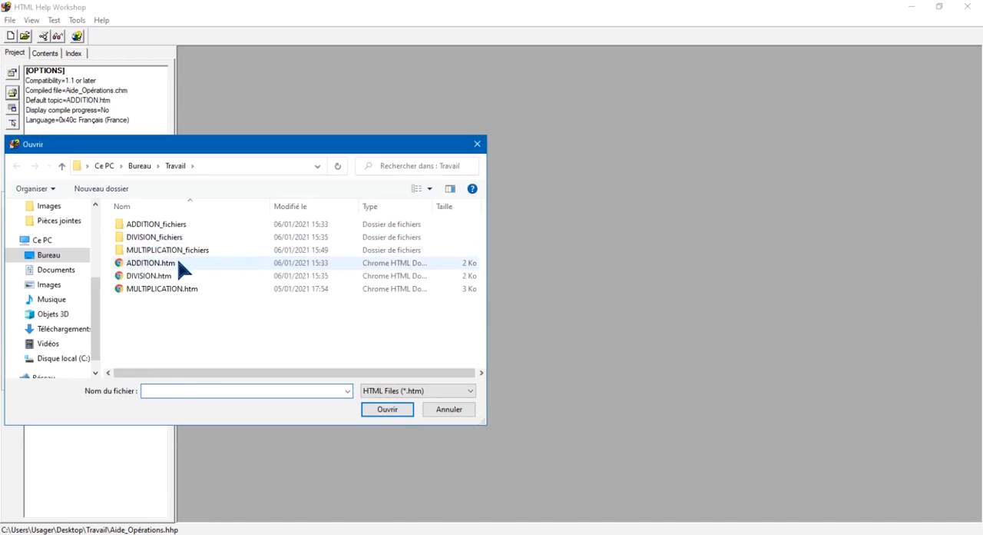
left_click(178, 265)
left_click(387, 409)
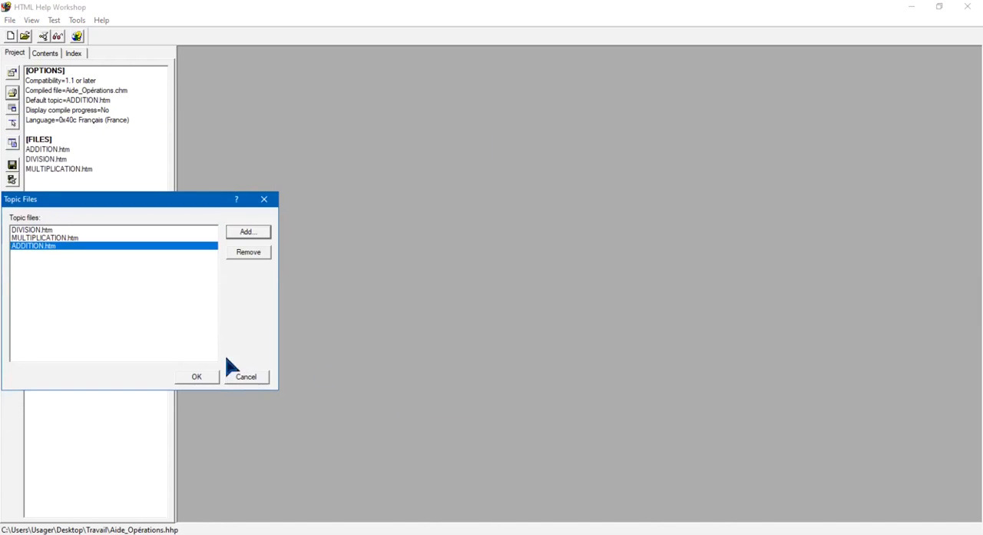
left_click(198, 376)
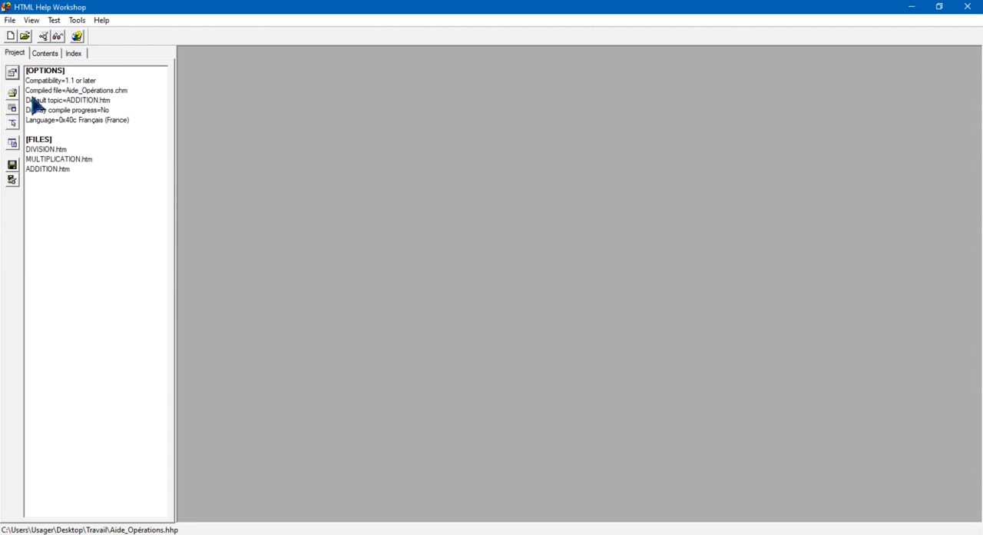
Create a new table of contents file named Tabl_Mat_Aide_Opérations in the Travail folder
left_click(51, 58)
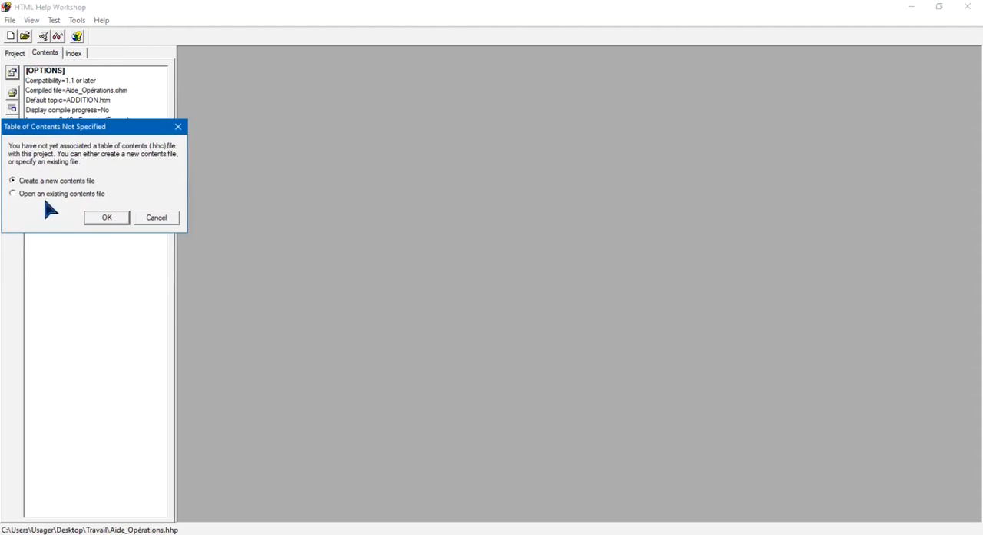
left_click(108, 219)
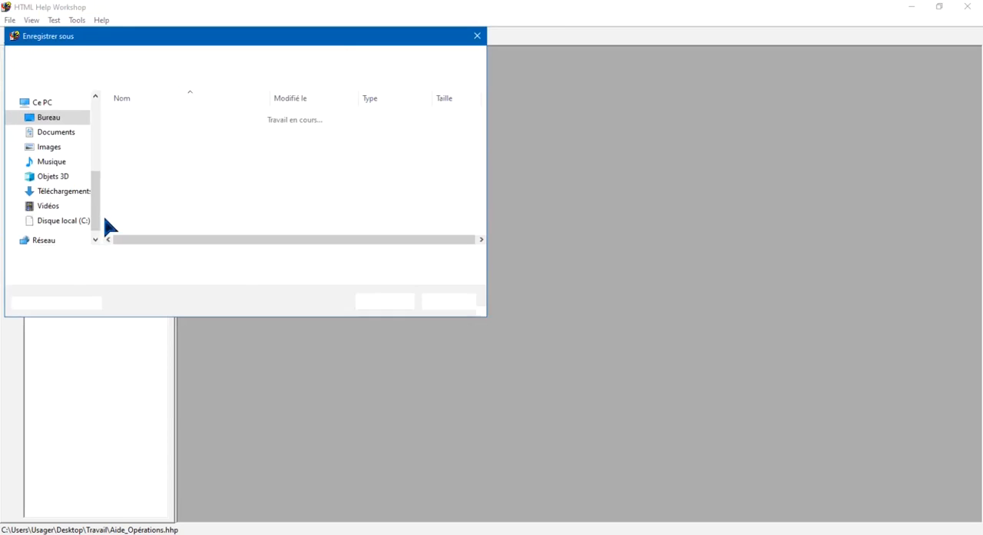
left_click_drag(197, 44, 452, 121)
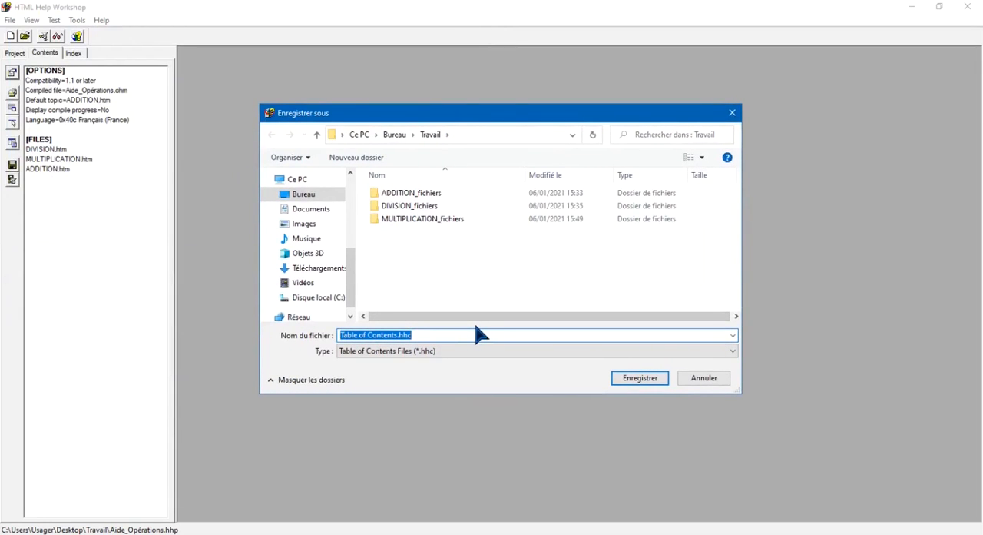
type("Tabl_Mat_Aide_Opérations")
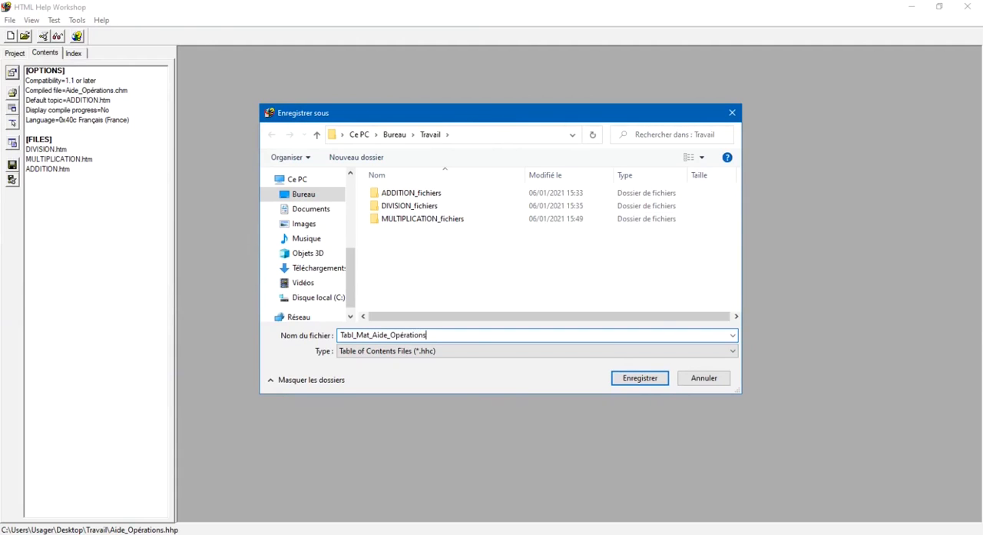
left_click(646, 379)
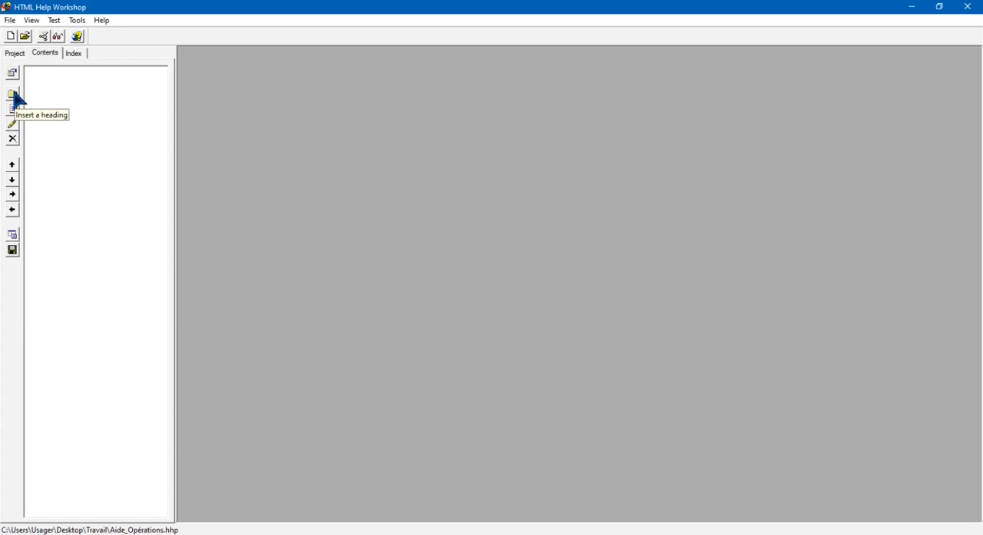
Insert a heading titled "Manuel Utilisateur" in the table of contents
left_click(16, 98)
left_click_drag(97, 87, 225, 119)
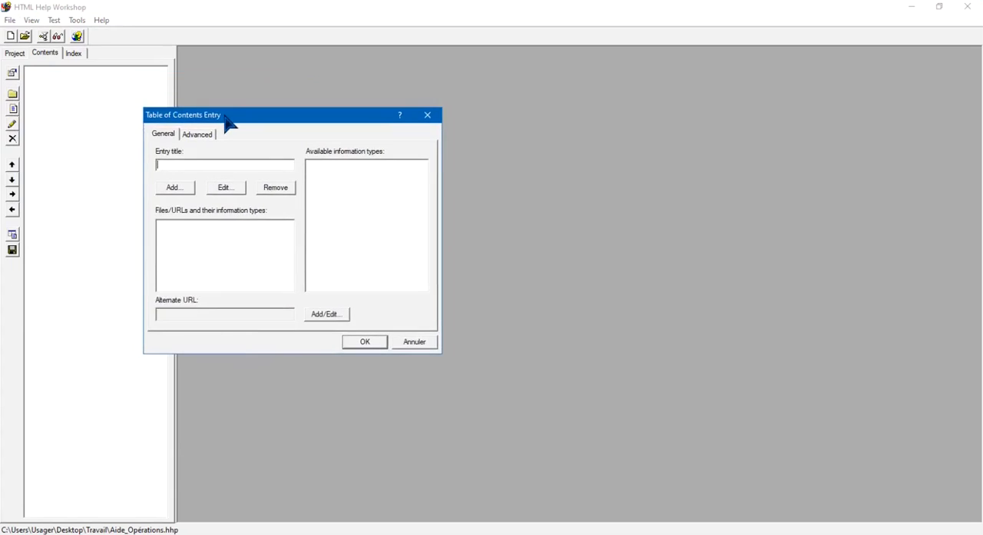
type("M")
type("teur")
left_click(366, 342)
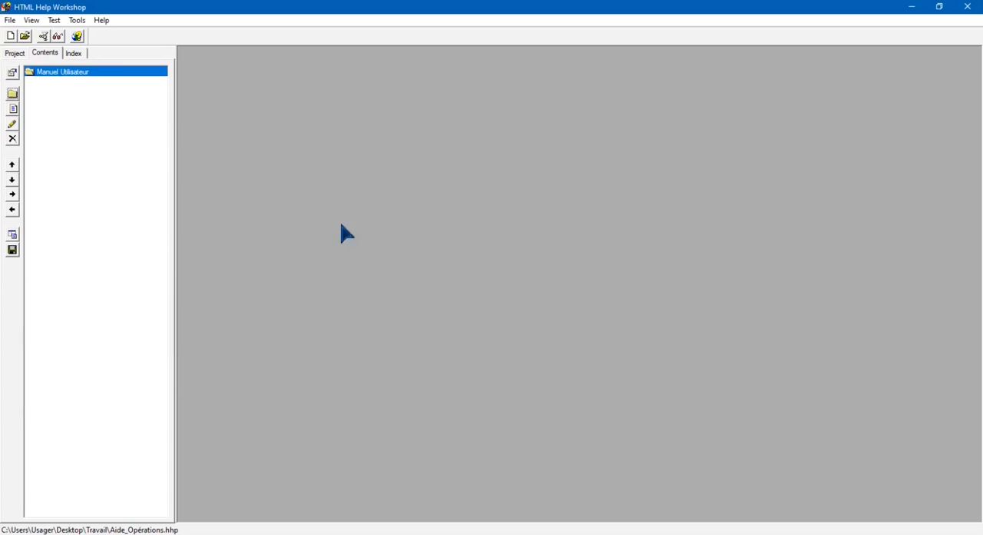
Insert a page titled "Additions" at the beginning of the table of contents and link it to ADDITION.htm
left_click(12, 110)
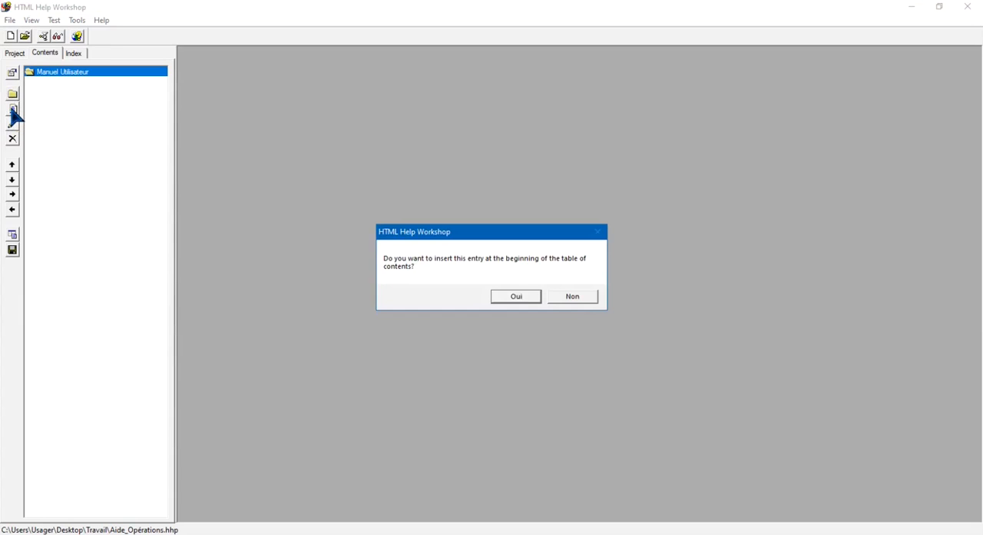
left_click(518, 299)
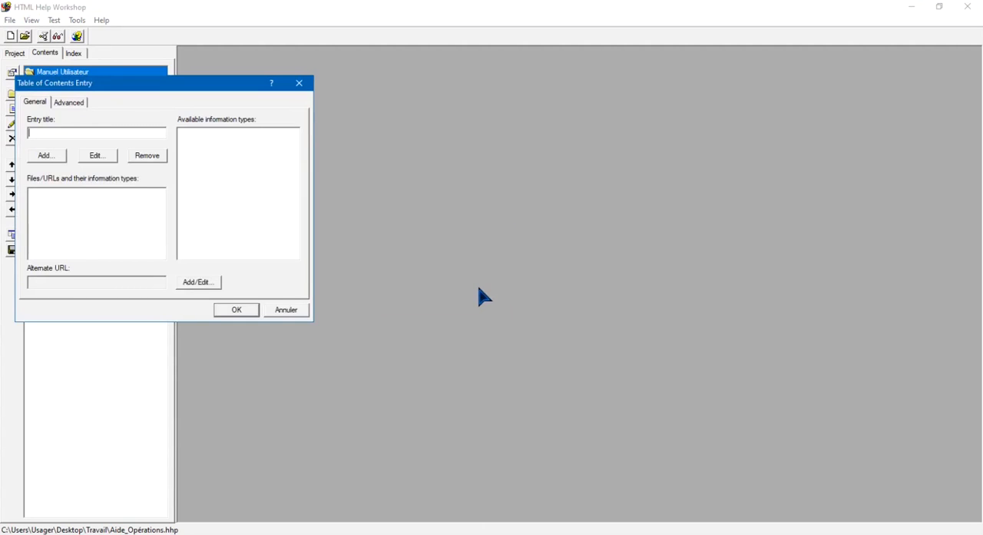
type("Additions")
left_click(45, 156)
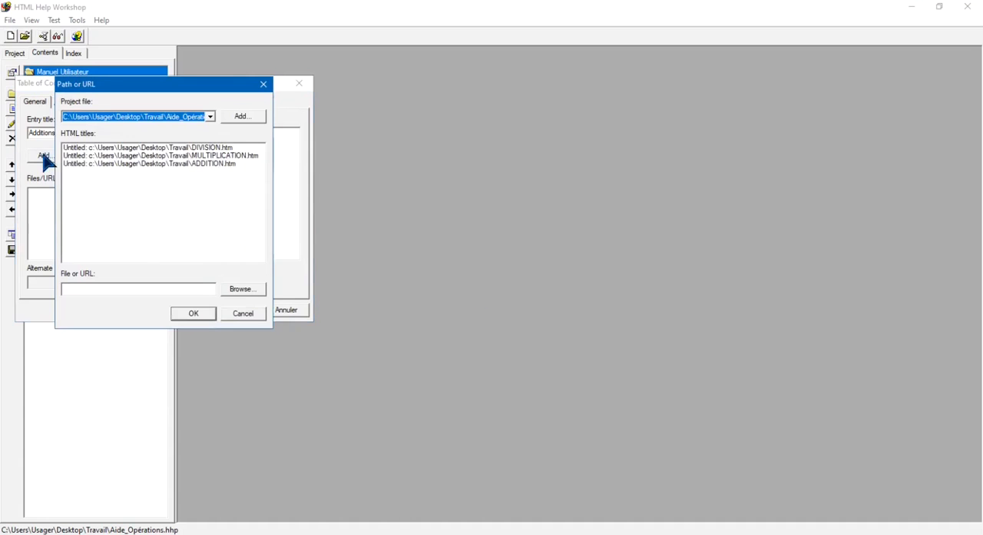
left_click(217, 165)
left_click(197, 315)
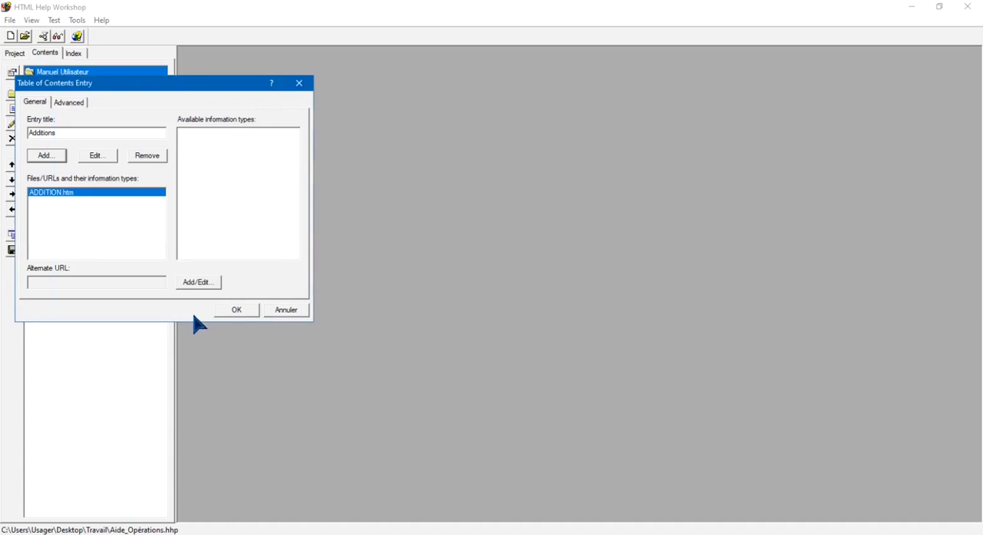
left_click(236, 310)
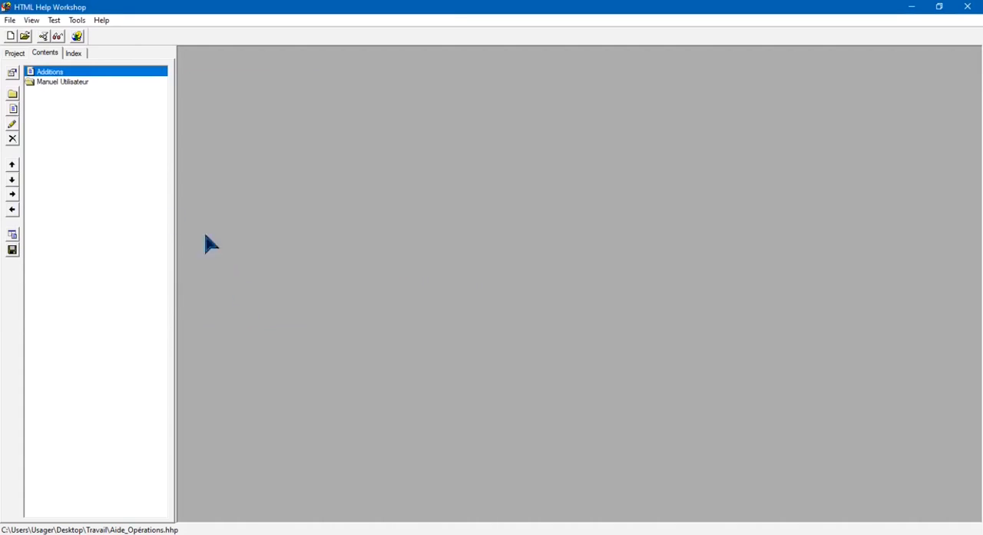
Insert a page titled "Division" at the beginning of the table of contents and link it to DIVISION.htm
left_click(13, 109)
left_click(517, 296)
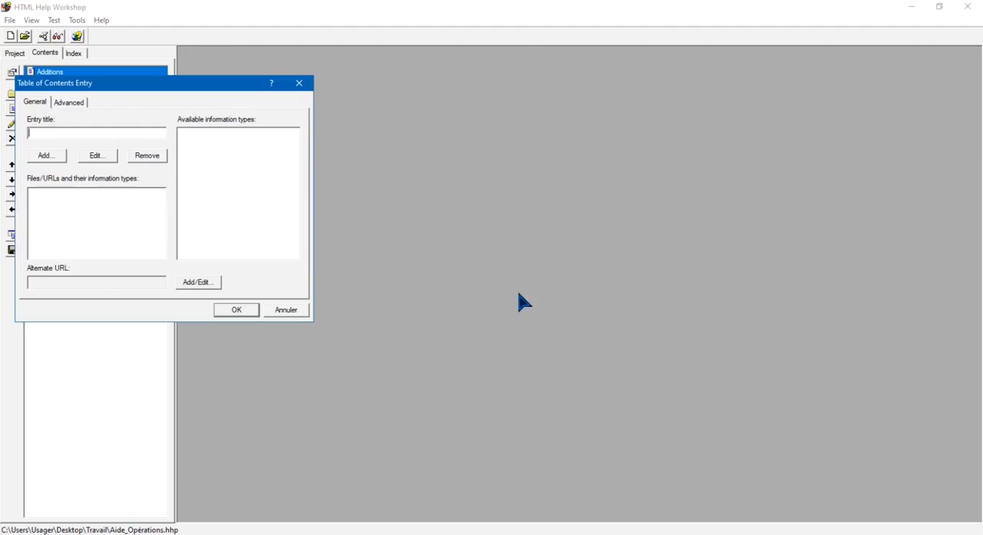
type("Division")
left_click(46, 155)
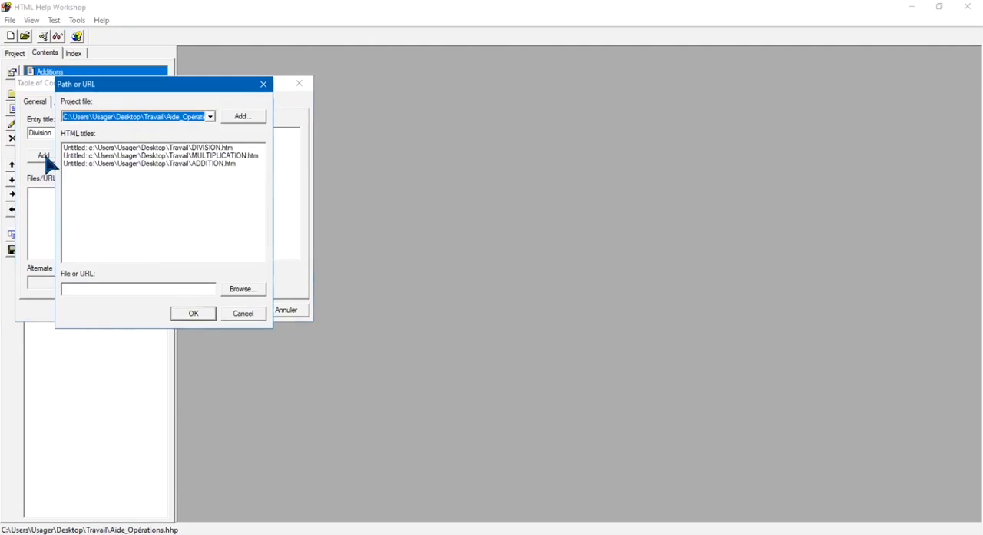
left_click(224, 147)
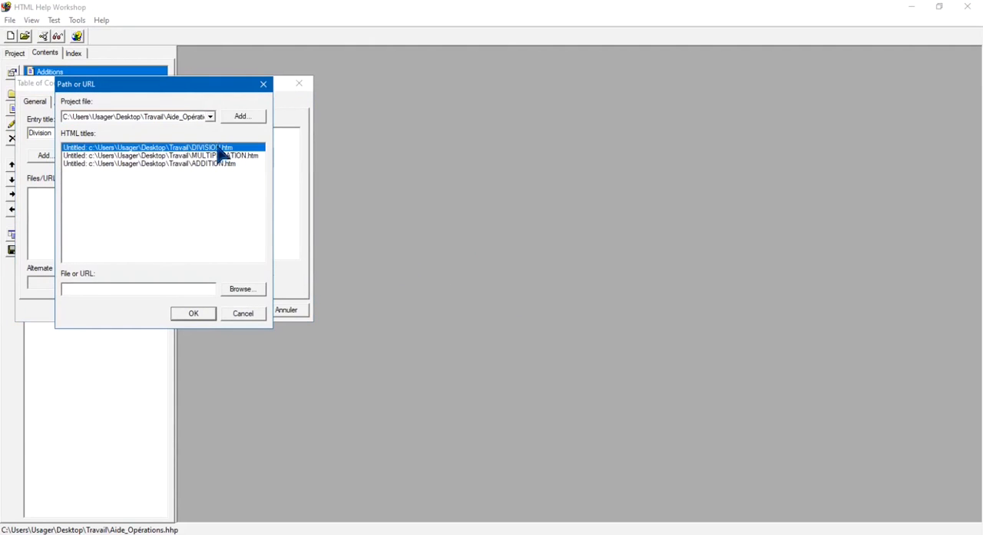
left_click(194, 312)
left_click(237, 311)
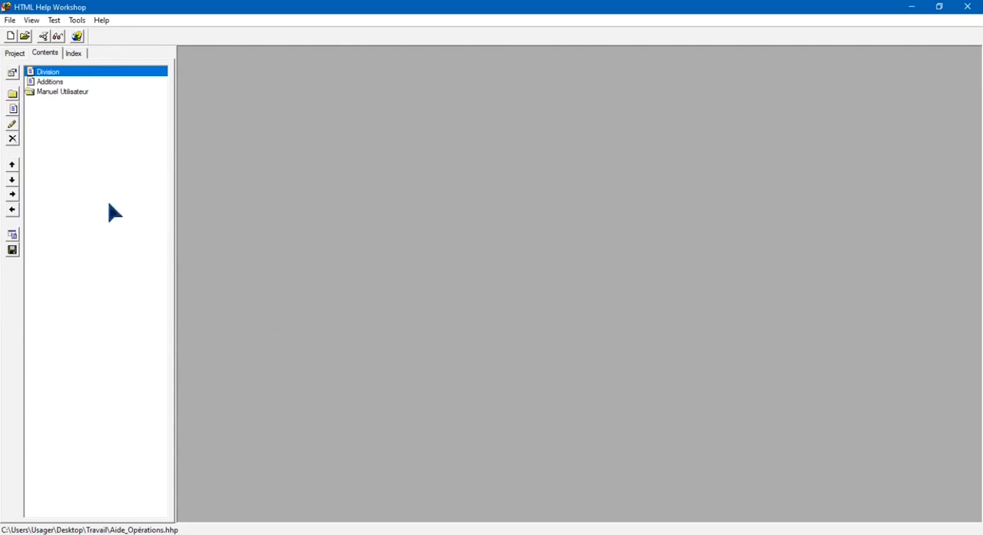
Insert a page titled "Multiplication" at the beginning of the table of contents and link it to MULTIPLICATION.htm
left_click(13, 109)
left_click(516, 297)
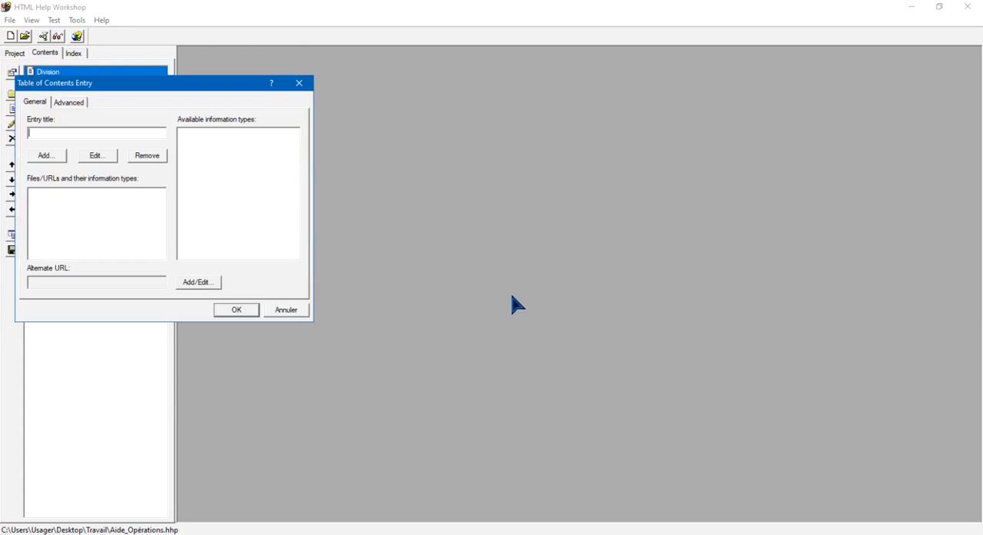
type("Multiplication")
left_click(47, 156)
left_click(231, 155)
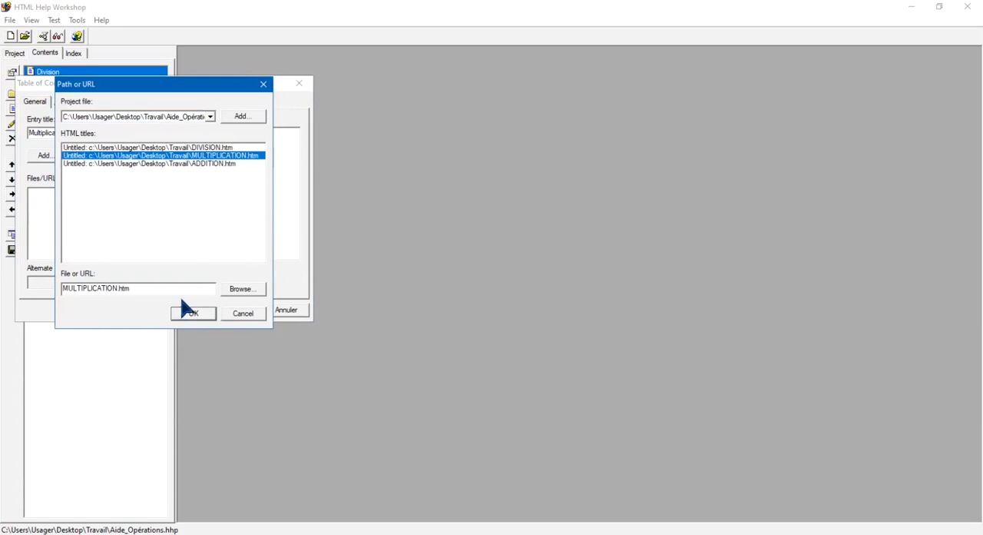
left_click(201, 313)
left_click(240, 311)
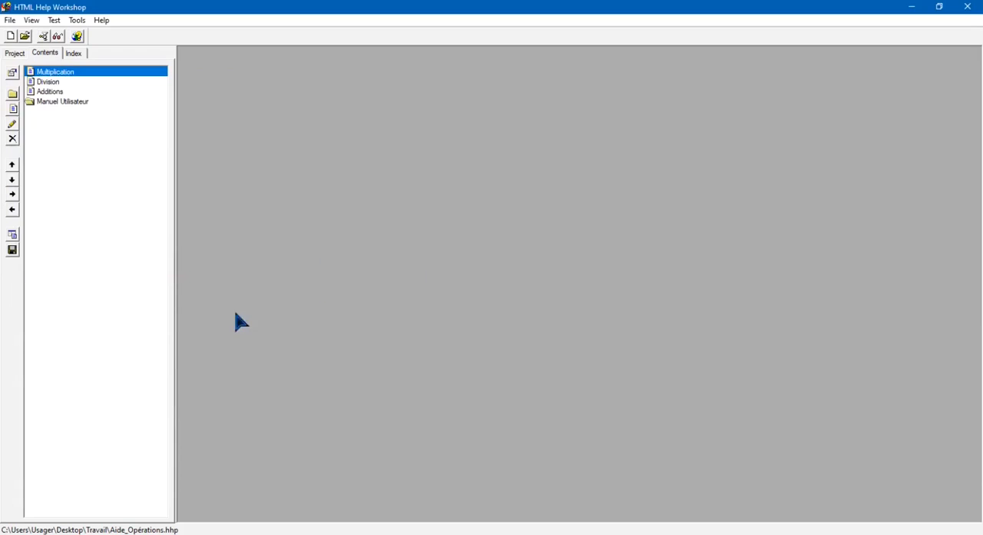
Move the Manuel Utilisateur heading above the three pages in the table of contents
left_click(64, 102)
left_click(13, 164)
left_click(13, 164)
left_click(13, 164)
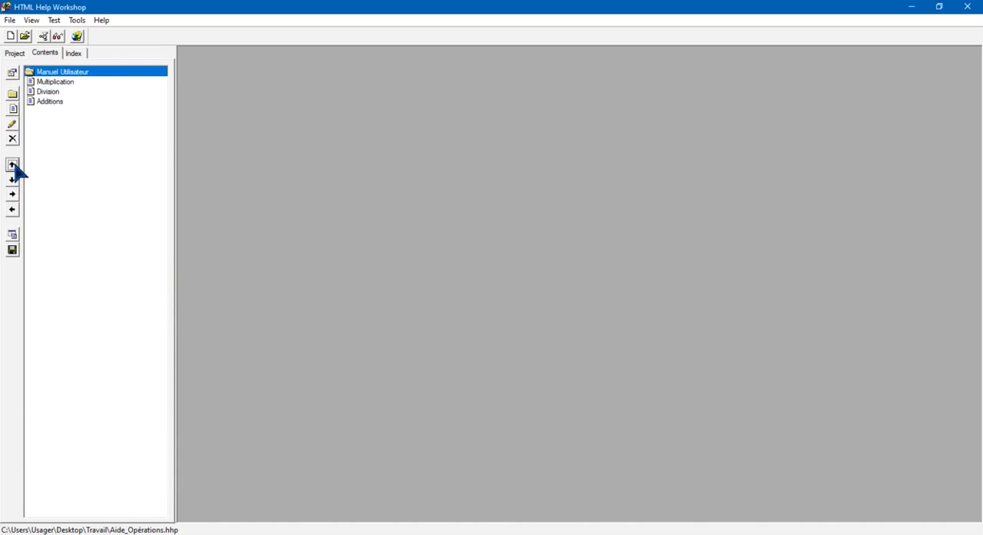
Indent the three pages under the Manuel Utilisateur heading and change the Multiplication entry's image index to the book icon
left_click(46, 82)
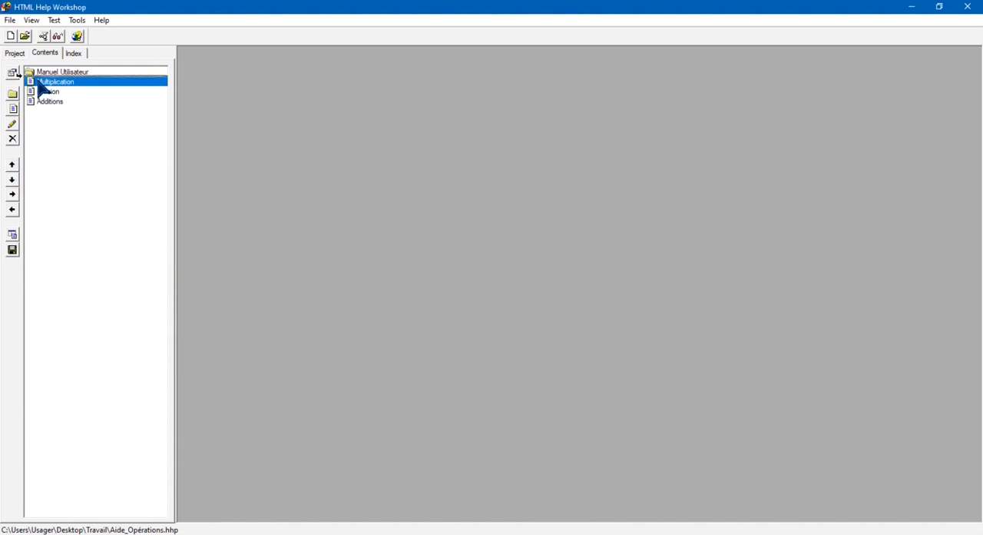
left_click(13, 194)
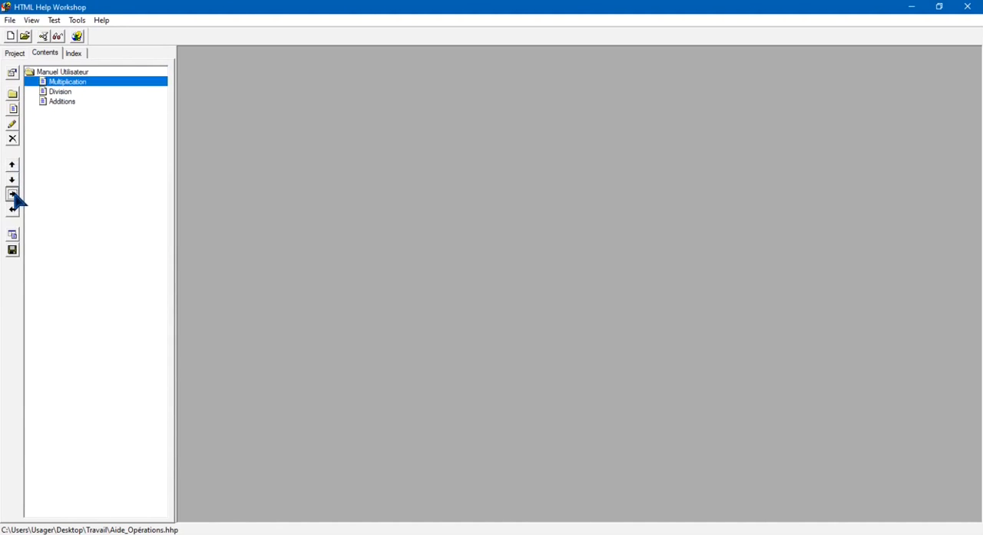
left_click(12, 125)
left_click(69, 102)
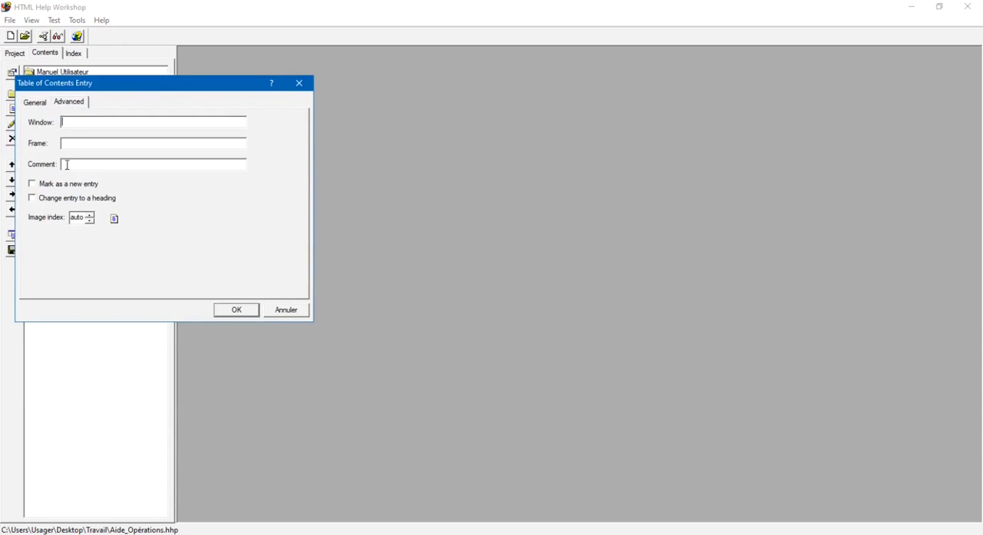
left_click(89, 214)
left_click(89, 216)
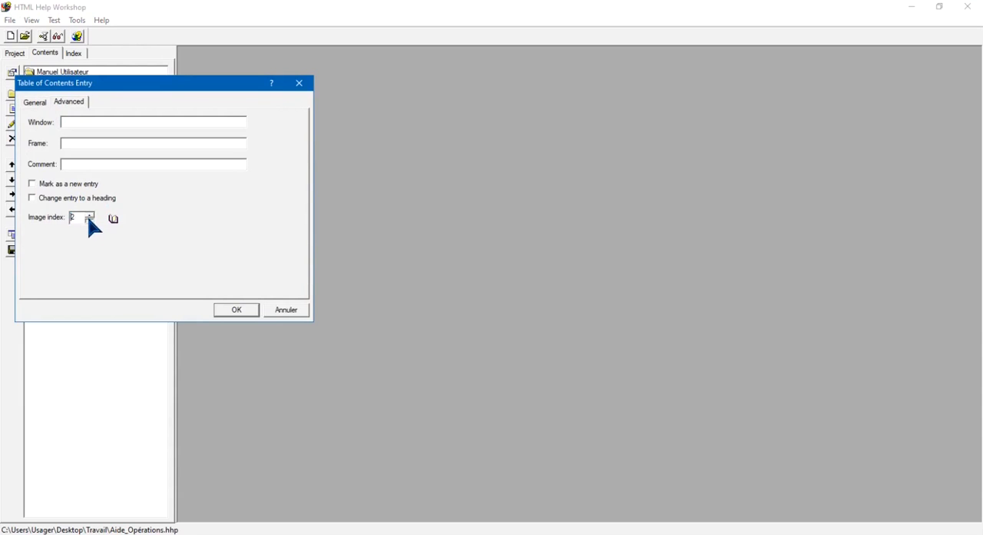
left_click(238, 310)
Change the Division entry's image index in the table of contents to the book icon
left_click(57, 91)
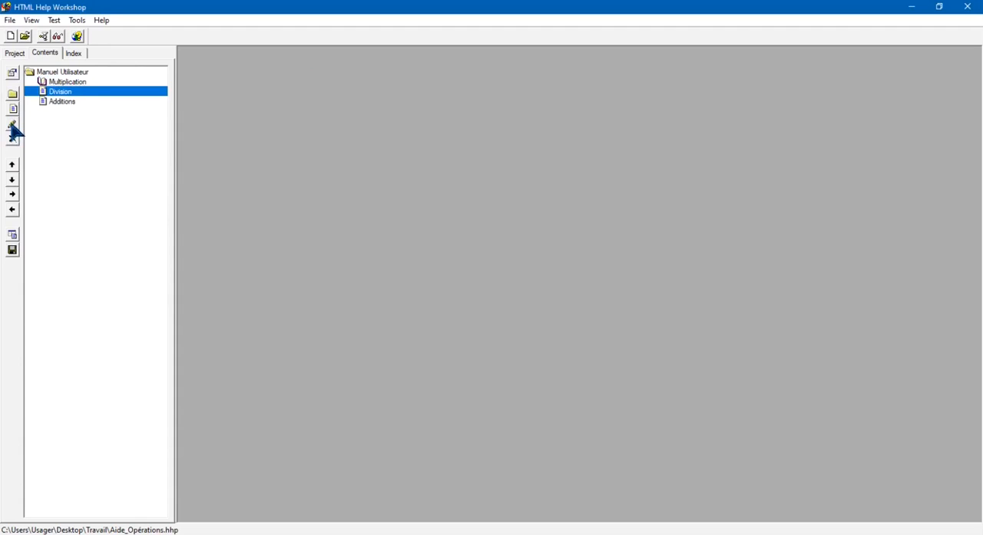
left_click(12, 124)
left_click(72, 104)
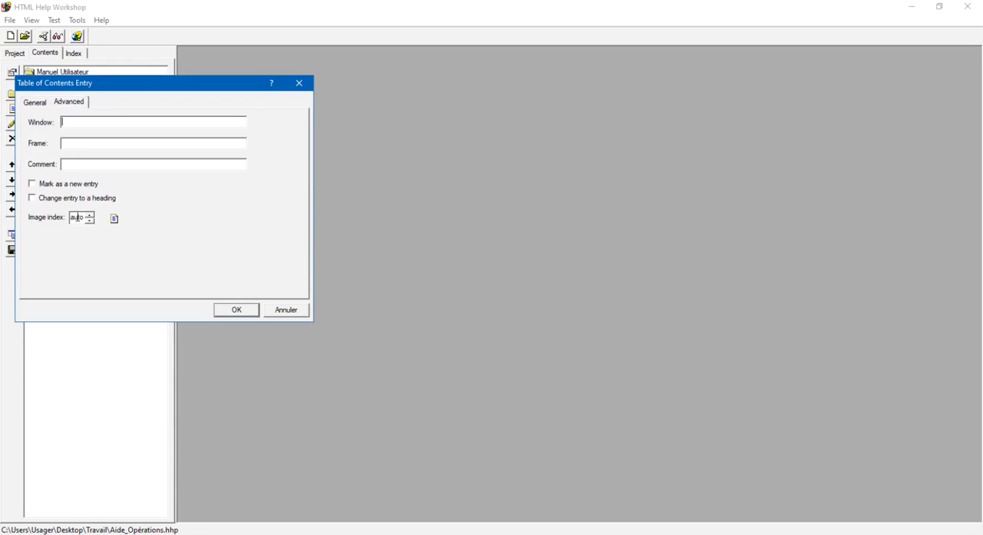
left_click(89, 217)
left_click(236, 309)
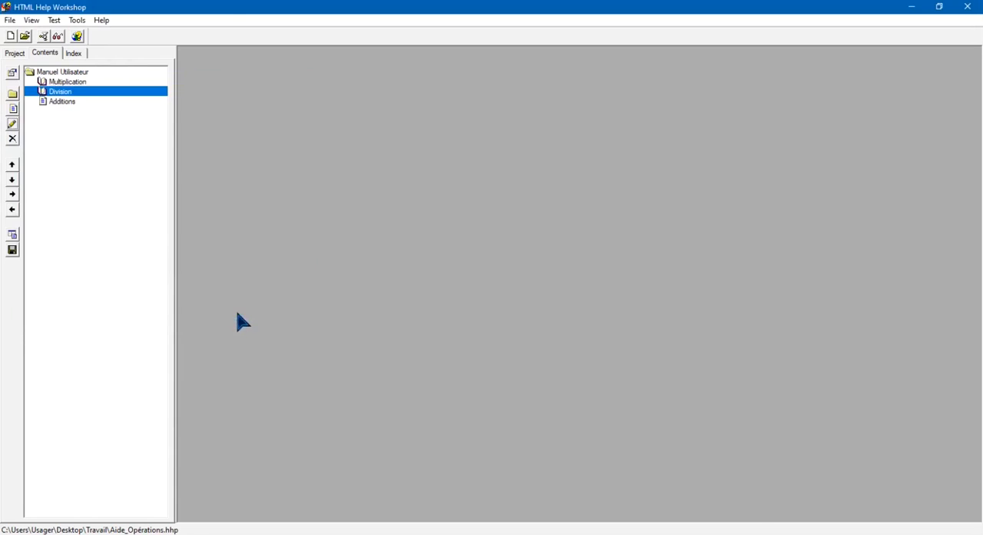
Change the Additions entry's image index in the table of contents to the book icon
left_click(65, 102)
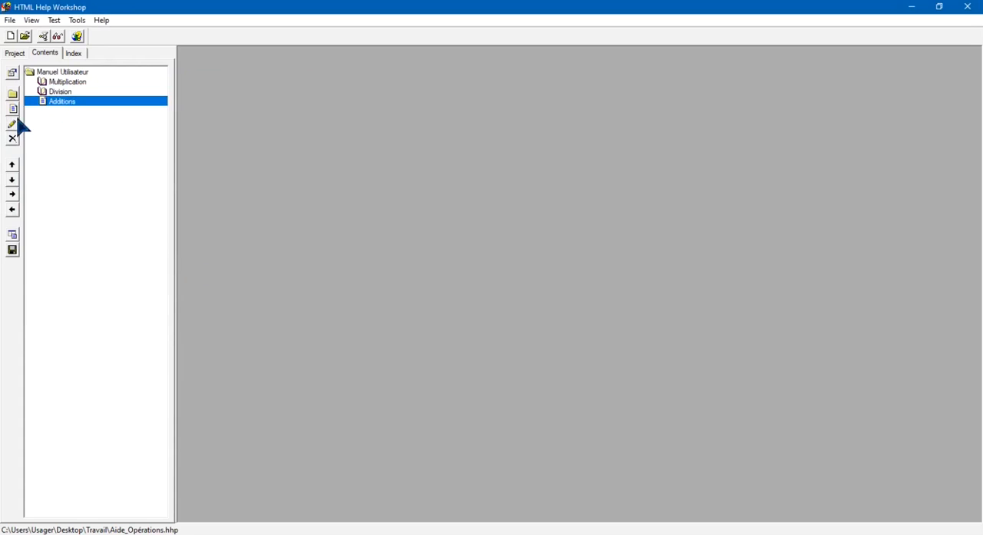
left_click(13, 123)
left_click(69, 102)
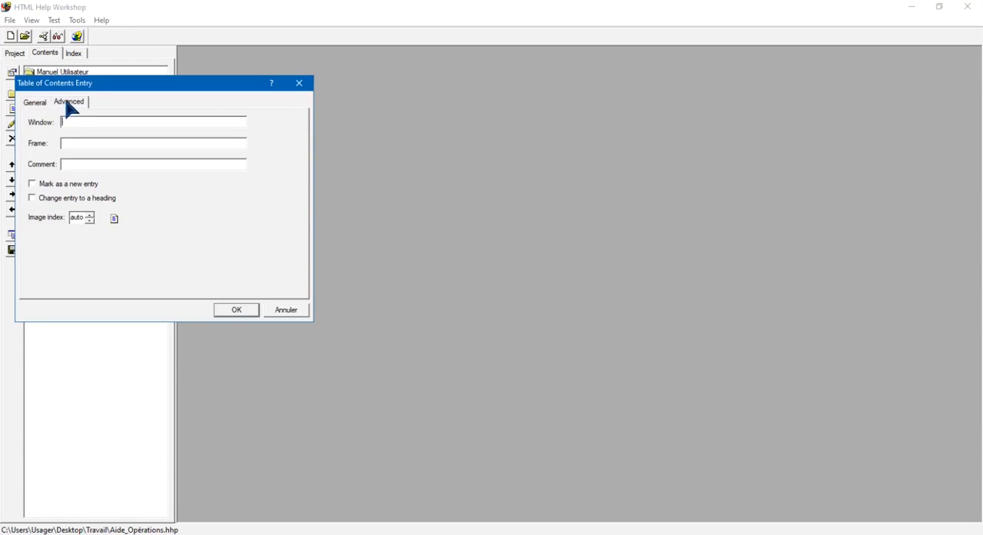
left_click(92, 219)
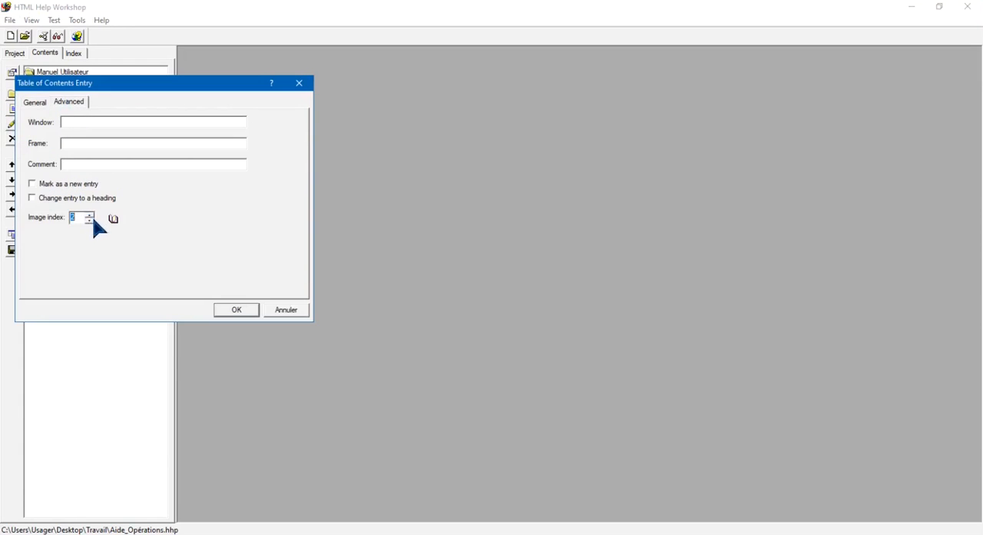
left_click(240, 310)
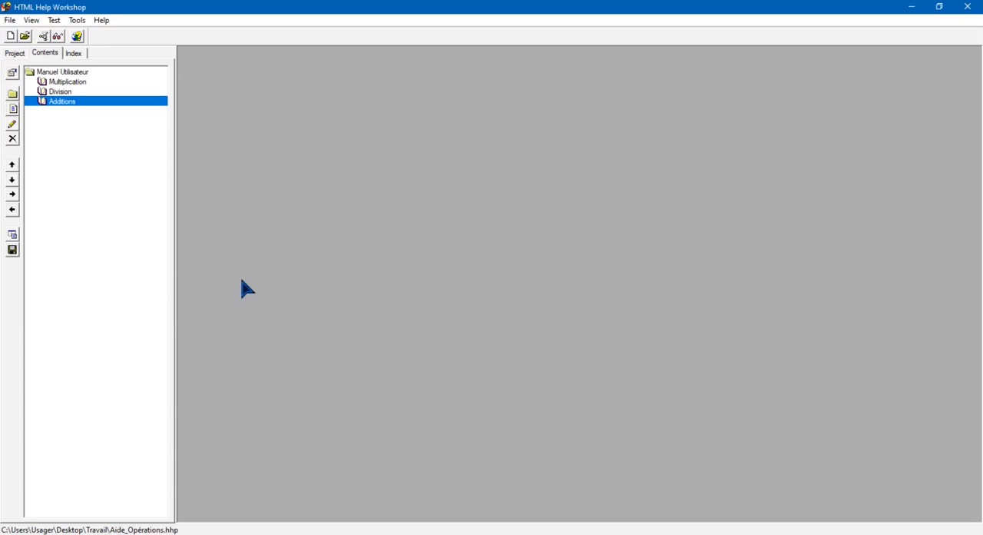
Create a new index file for the project in the Travail folder, with Index and Aide_Opérations in its name
left_click(75, 54)
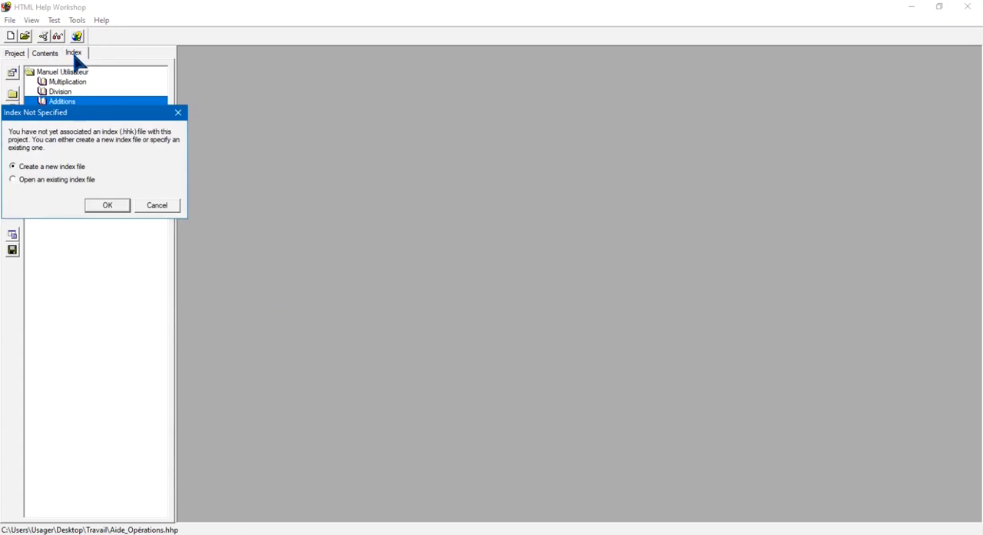
left_click(102, 206)
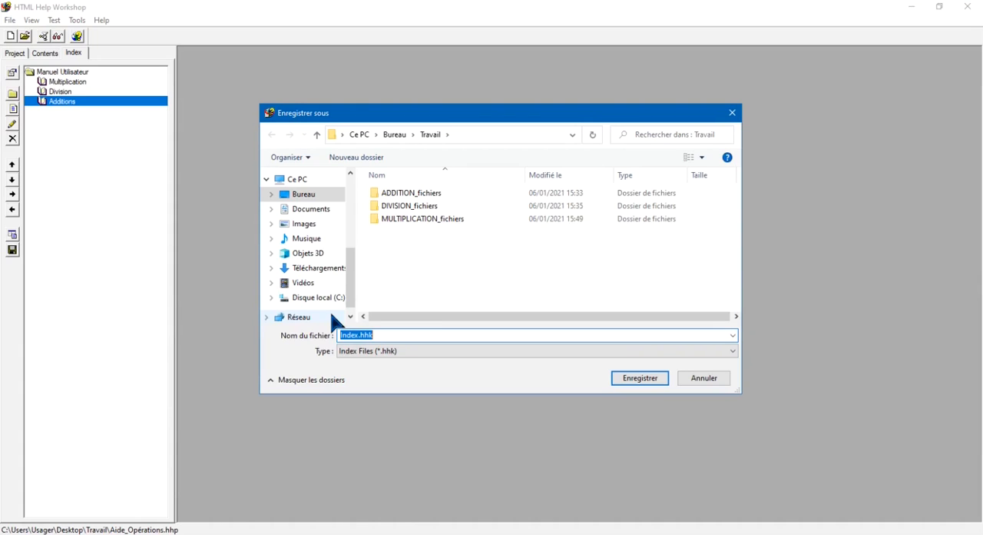
type("Index")
type("Aide_Opérations")
left_click(634, 378)
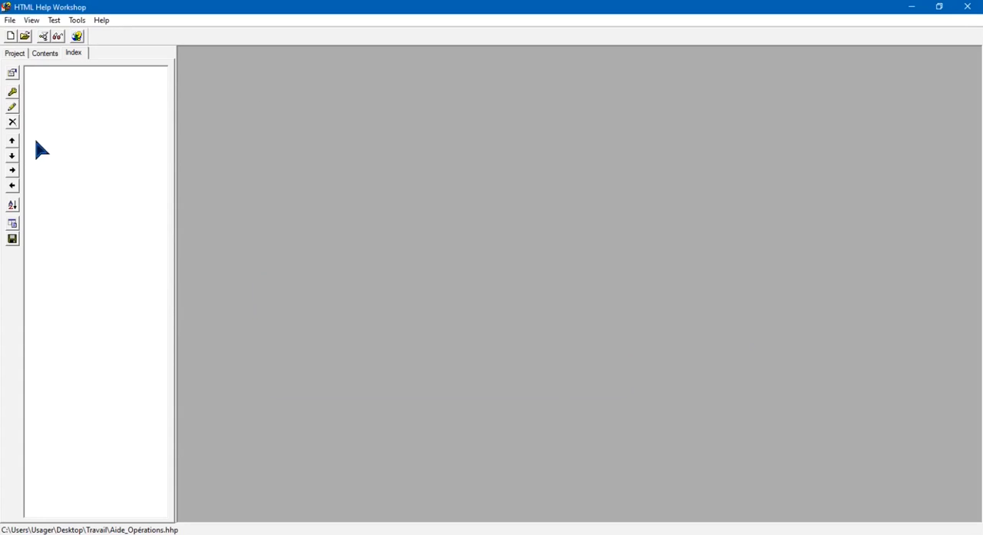
Insert the keyword "exemple" into the index and link it to MULTIPLICATION.htm
left_click(13, 93)
left_click_drag(70, 86, 206, 129)
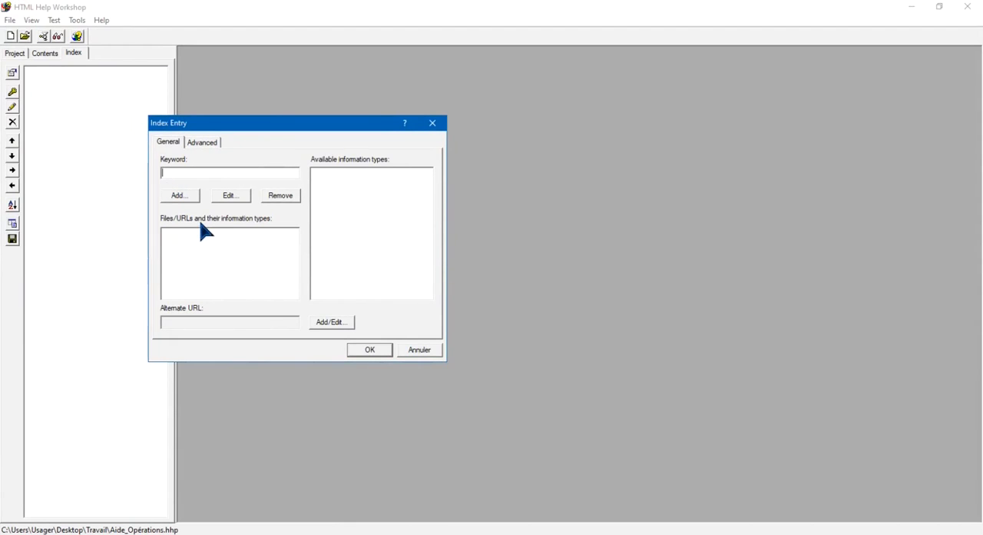
type("exemple")
left_click(179, 196)
left_click(376, 183)
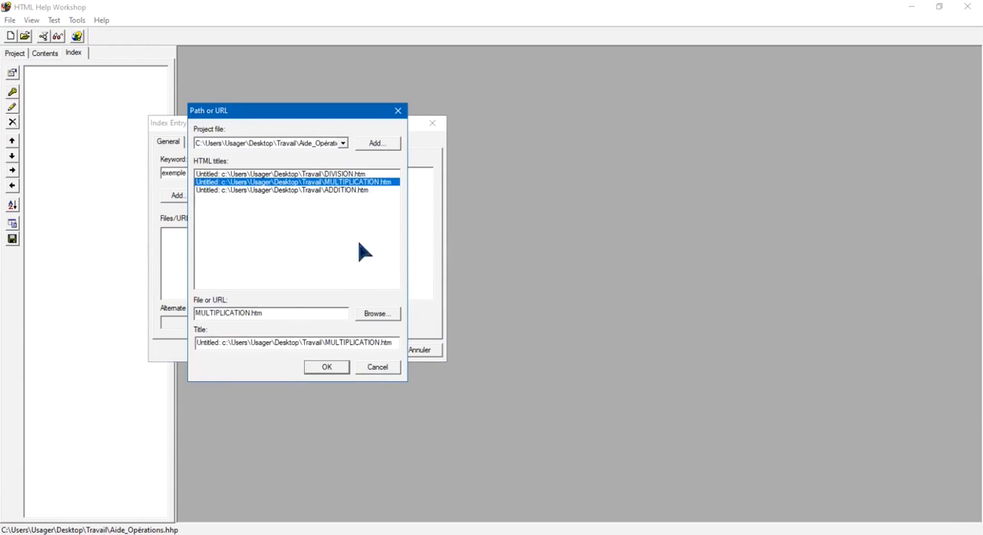
left_click(336, 368)
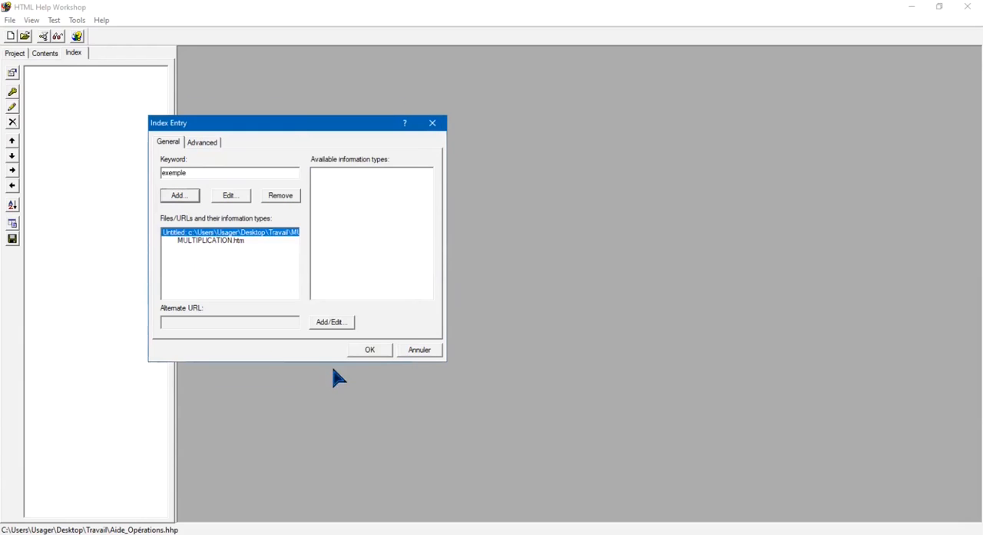
left_click(372, 350)
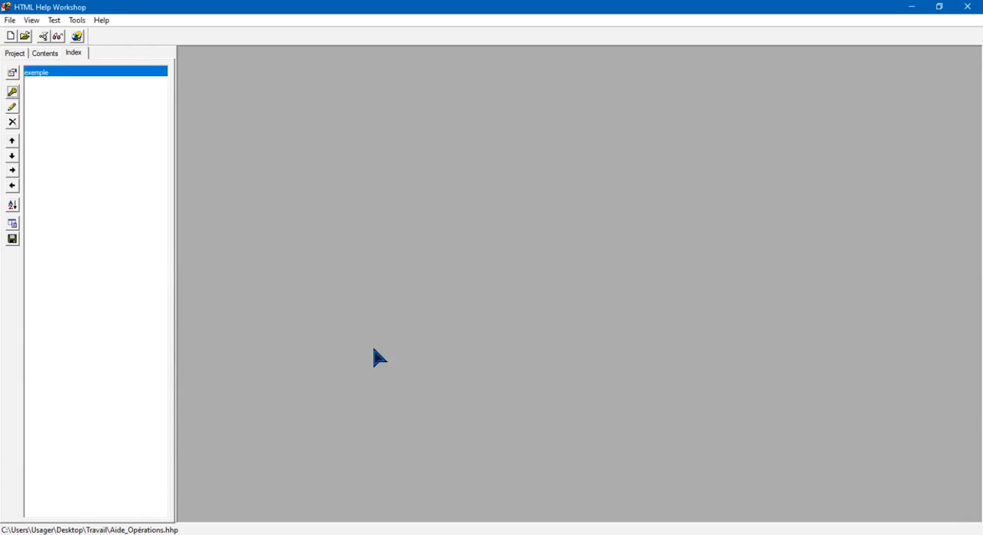
Insert the keyword "voyez" at the beginning of the index and link it to MULTIPLICATION.htm
left_click(13, 91)
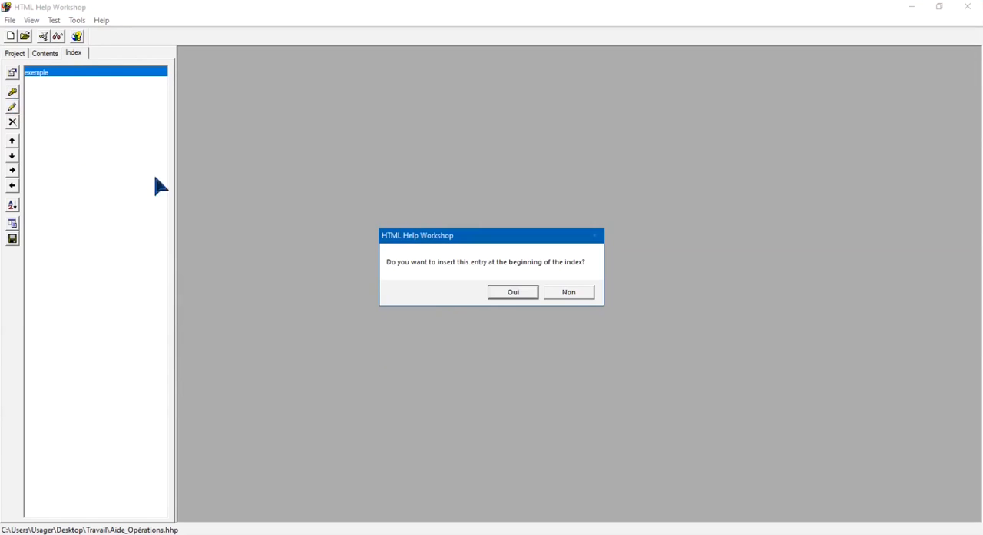
left_click(492, 295)
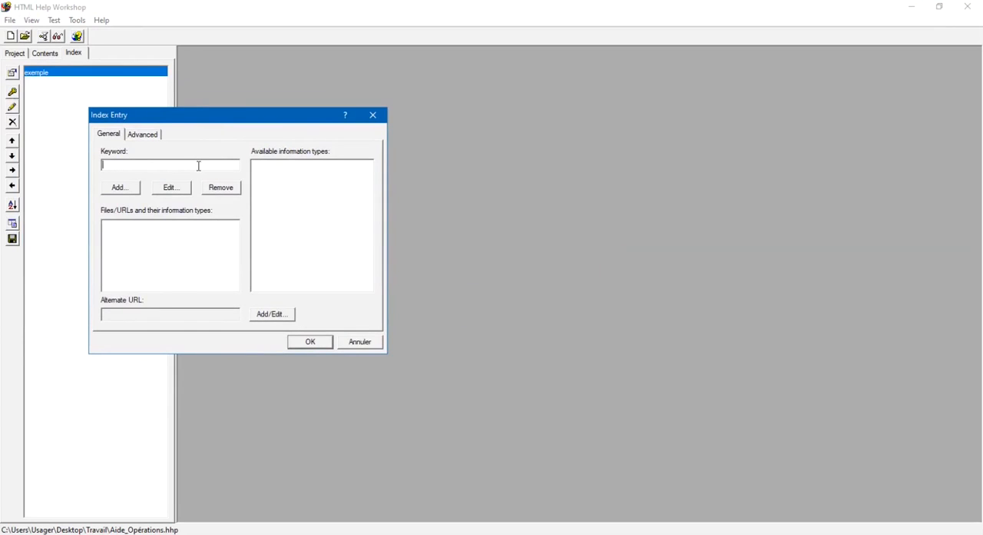
type("voyez")
left_click(113, 188)
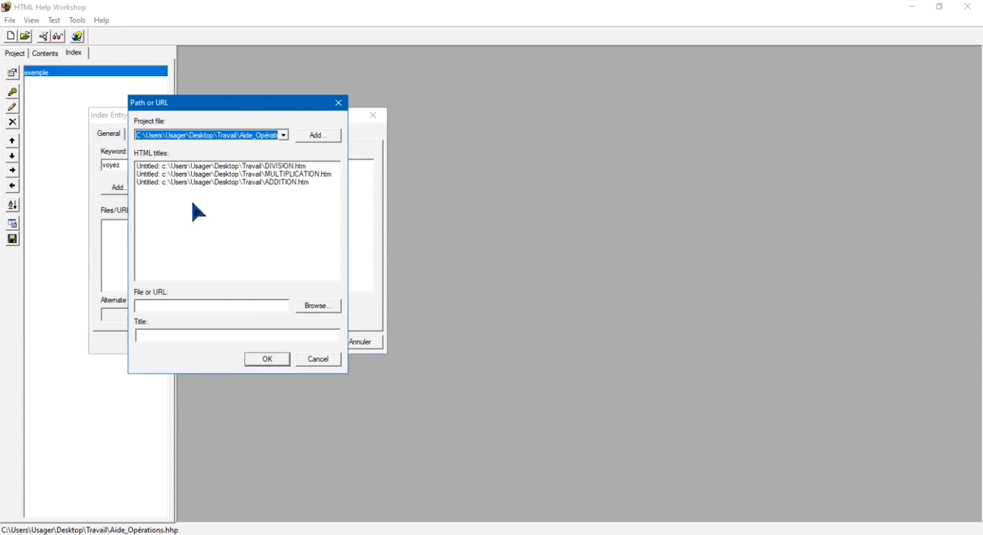
left_click(303, 173)
left_click(272, 359)
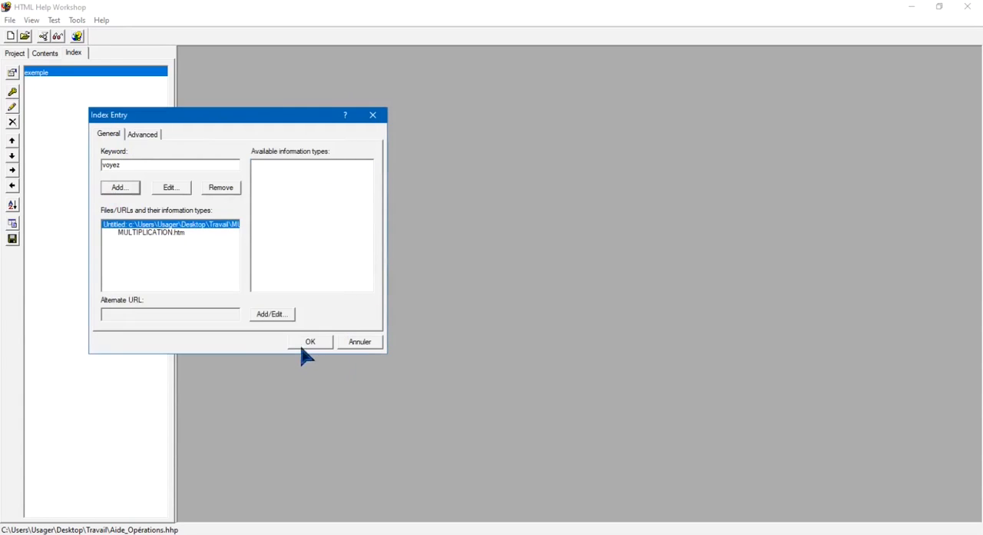
left_click(304, 343)
Insert the keyword "multiplie" at the beginning of the index and link it to MULTIPLICATION.htm
left_click(13, 94)
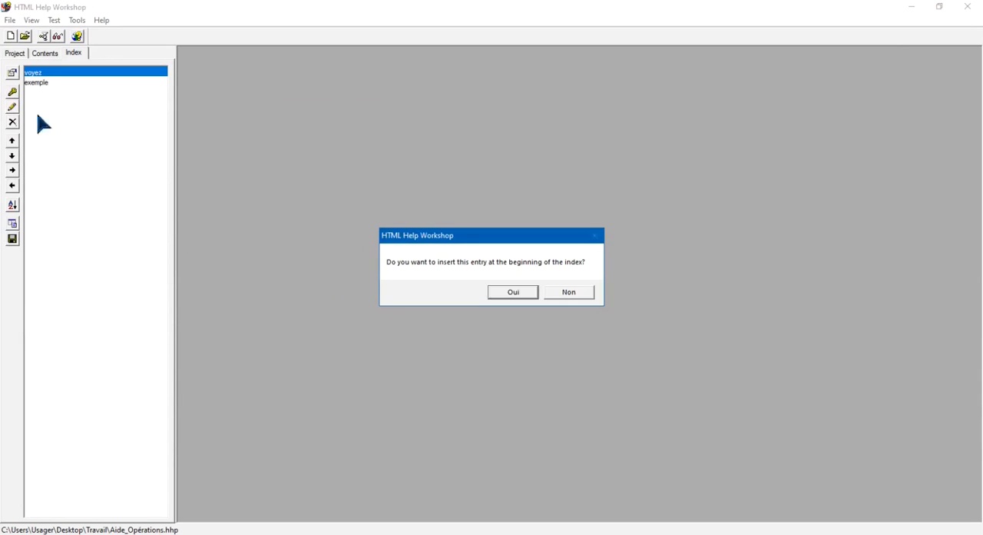
left_click(511, 295)
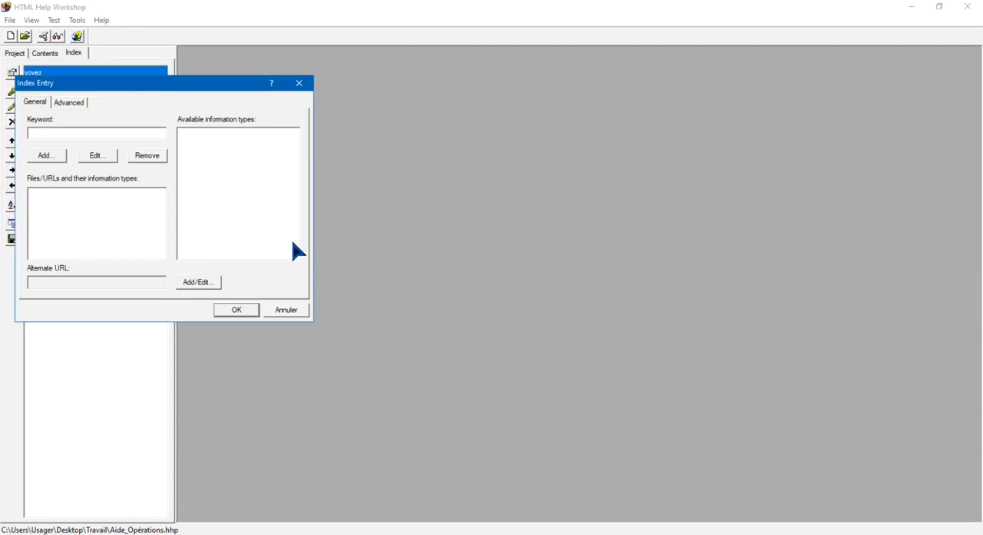
type("multiplie")
left_click(44, 156)
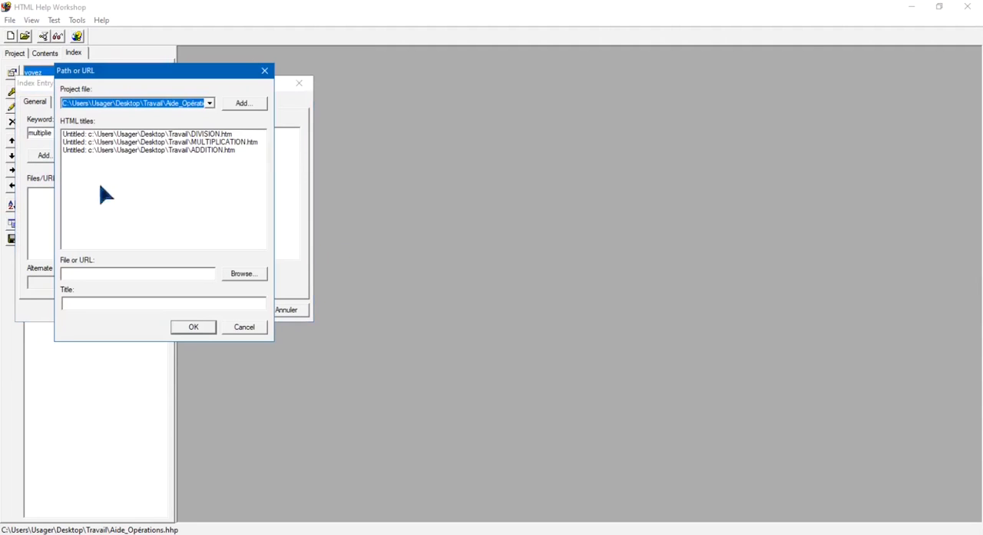
left_click(235, 142)
left_click(192, 329)
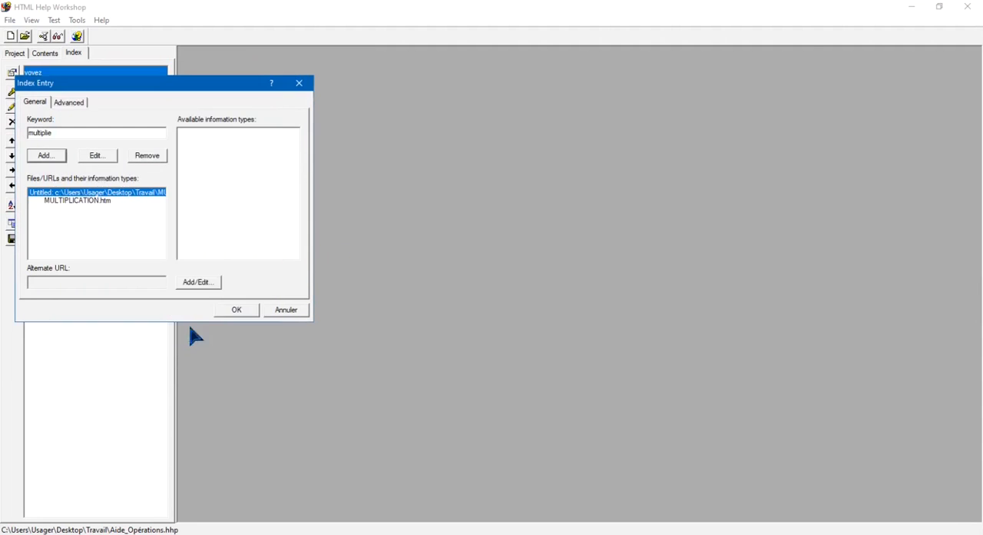
left_click(238, 310)
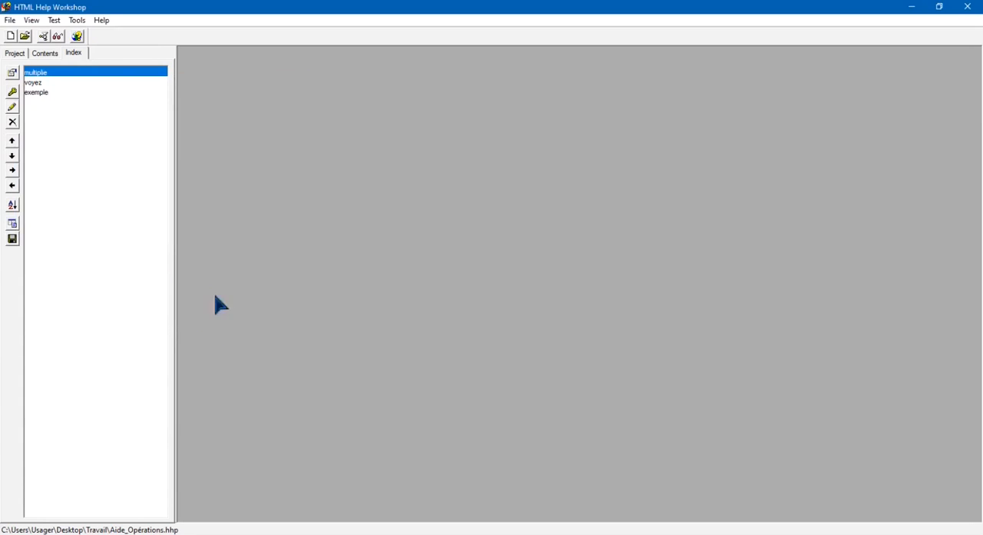
Insert the keyword "insérez" at the beginning of the index and link it to DIVISION.htm
left_click(12, 92)
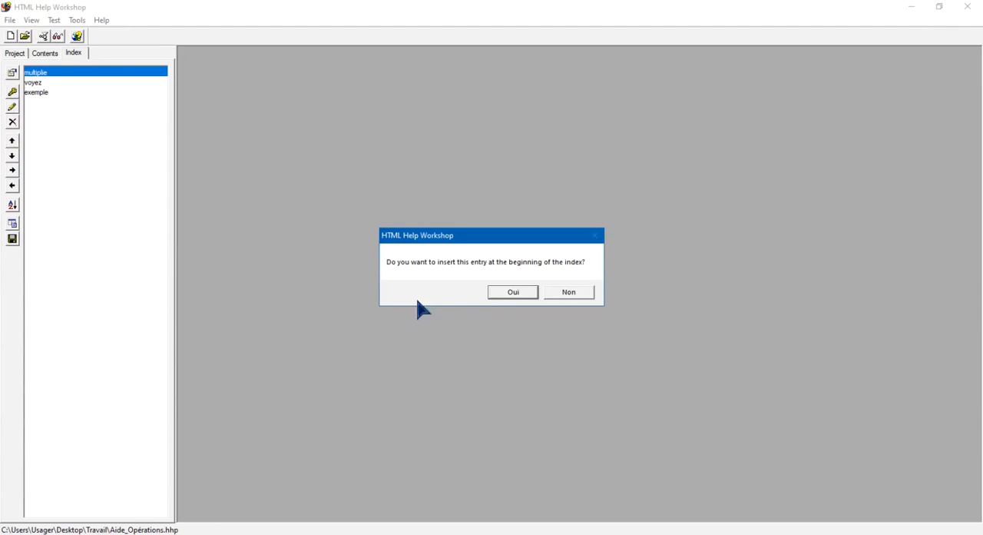
left_click(501, 294)
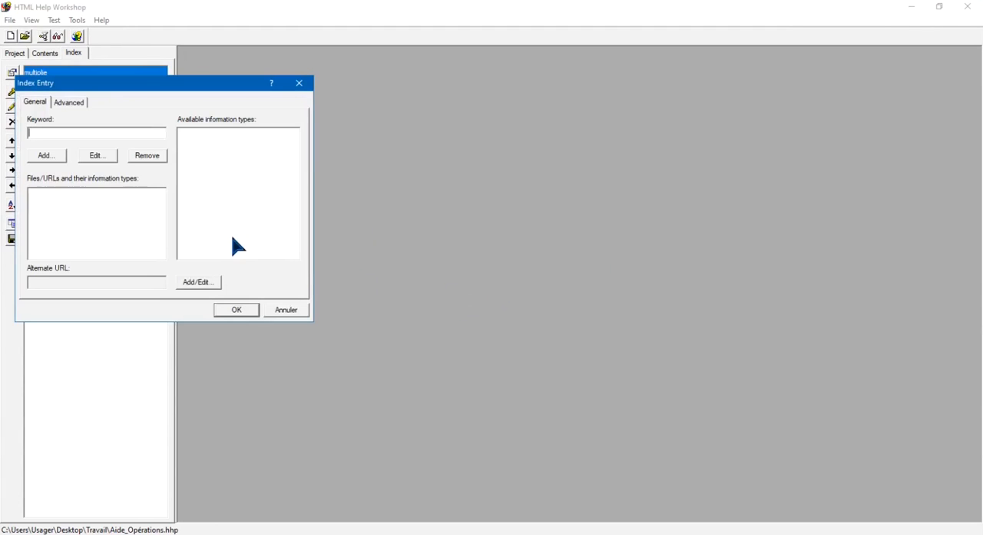
type("l")
type("nsérez")
left_click(50, 158)
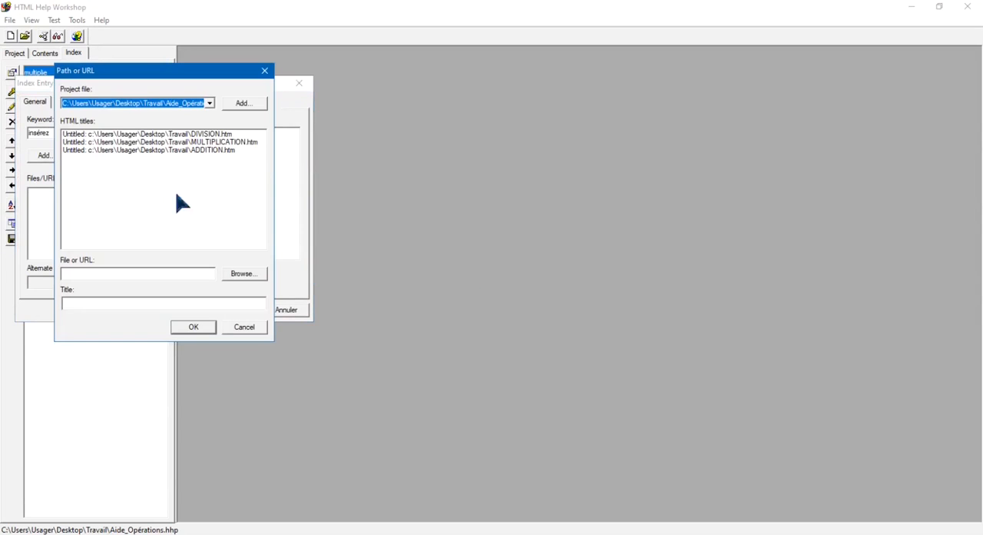
left_click(224, 135)
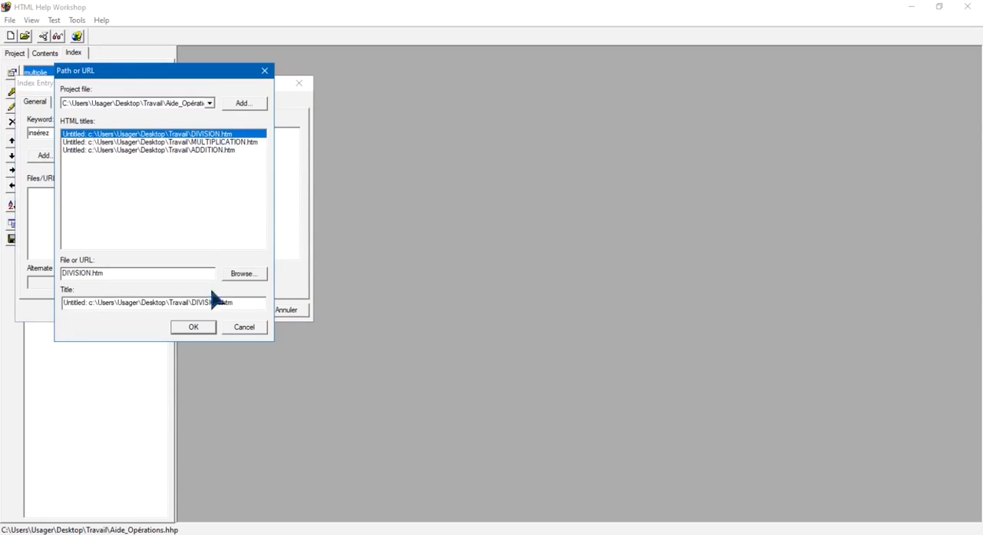
left_click(194, 328)
left_click(236, 311)
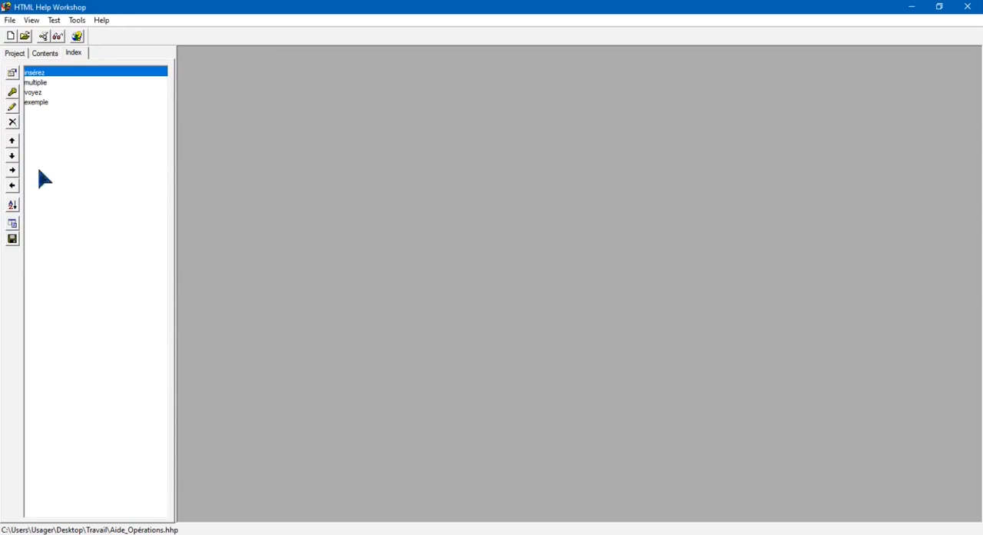
Insert the keyword "numérateur" at the beginning of the index and link it to DIVISION.htm
left_click(13, 93)
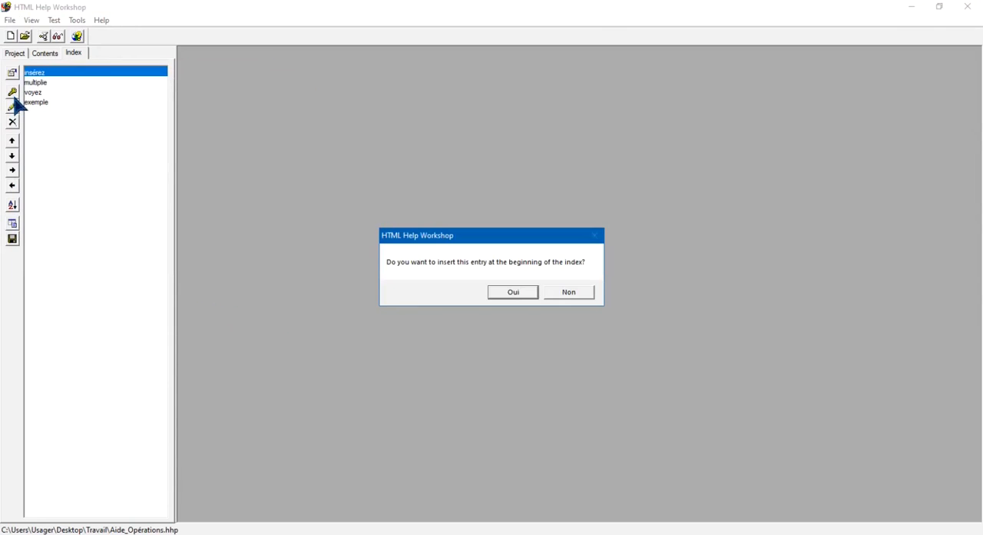
left_click(513, 293)
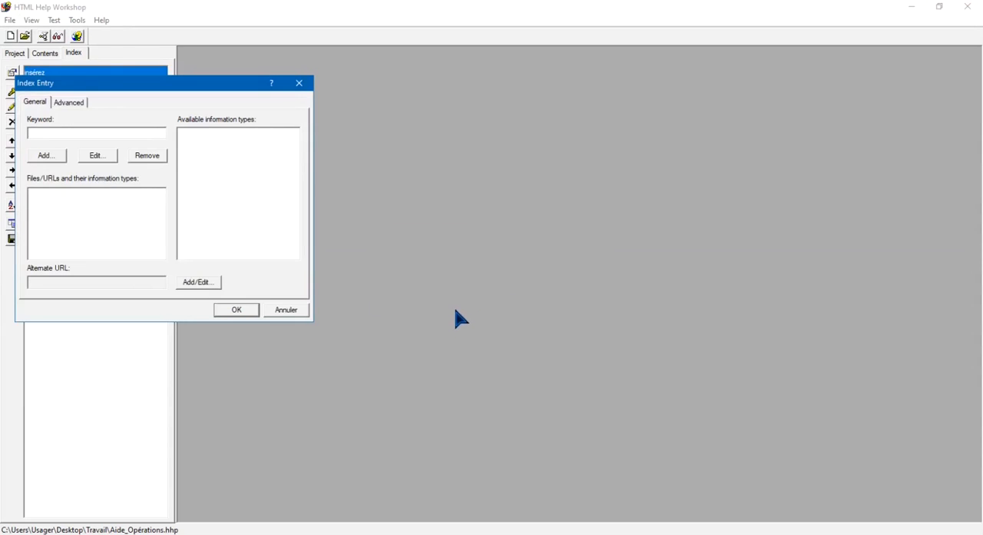
type("numérate")
left_click(44, 157)
left_click(201, 136)
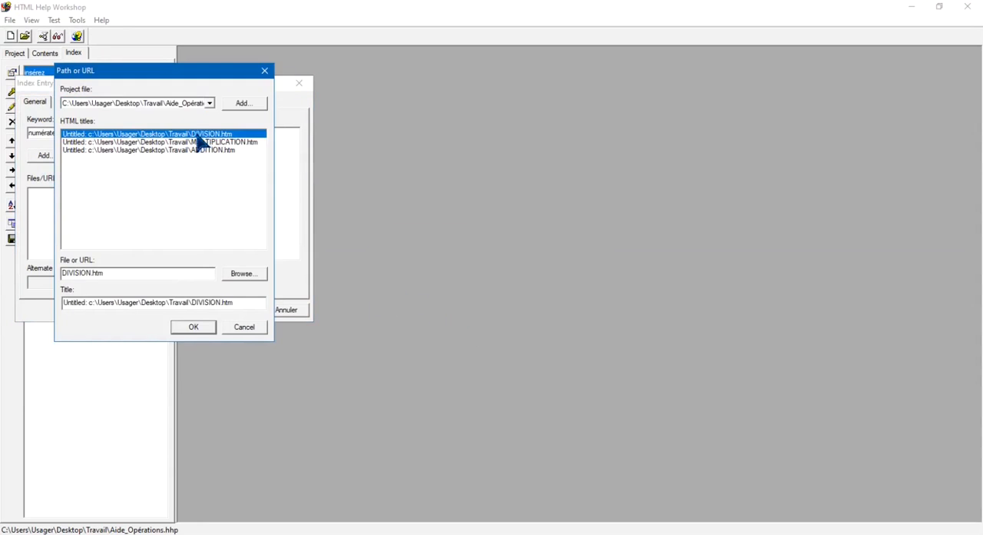
left_click(184, 327)
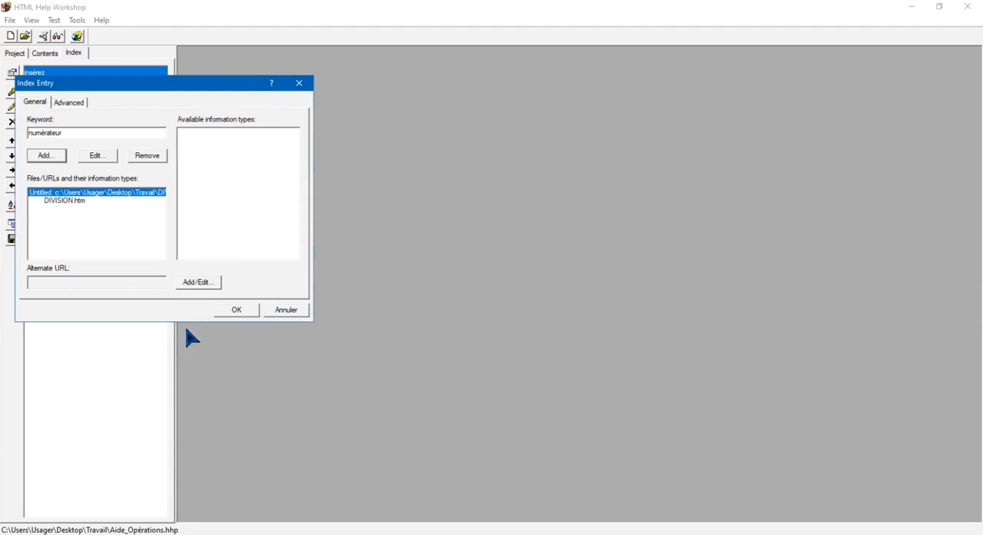
left_click(244, 310)
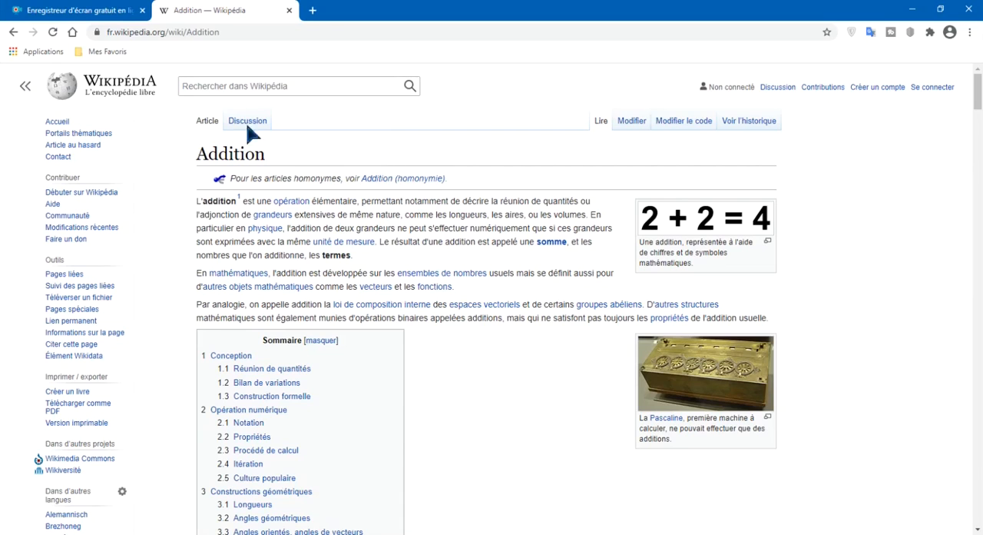
Copy the web address of the French Wikipedia article Addition and switch back to HTML Help Workshop
left_click_drag(228, 34, 107, 34)
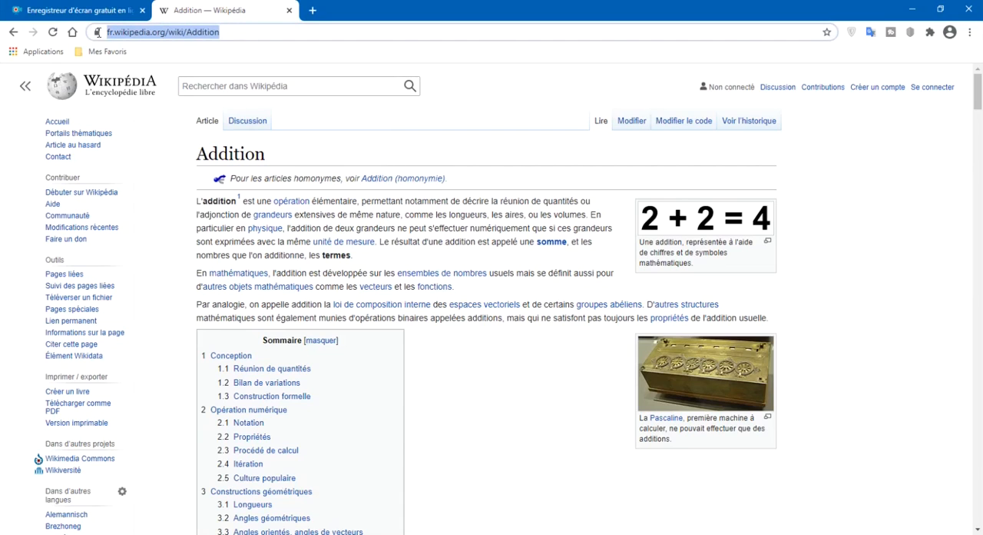
double_click(234, 34)
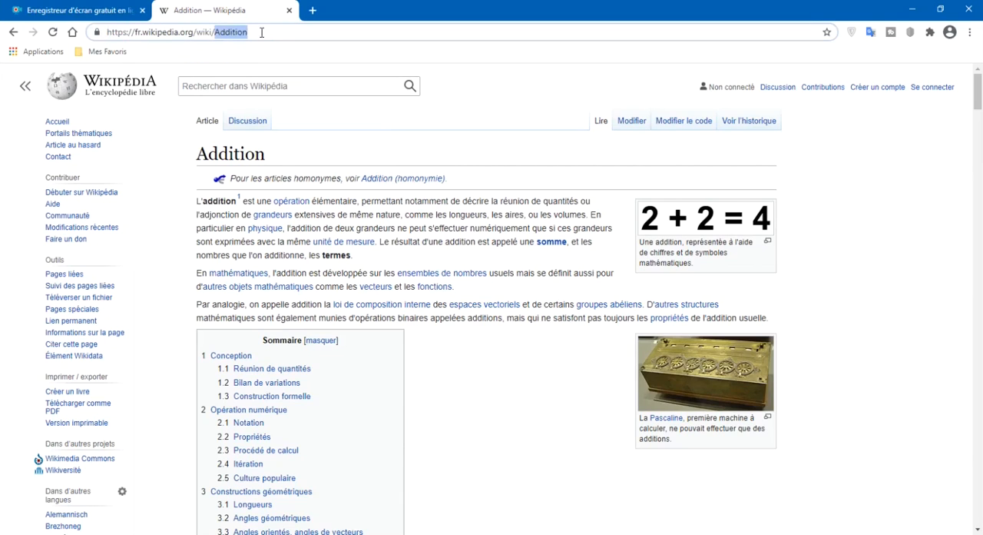
left_click_drag(269, 32, 90, 31)
key("ctrl+c")
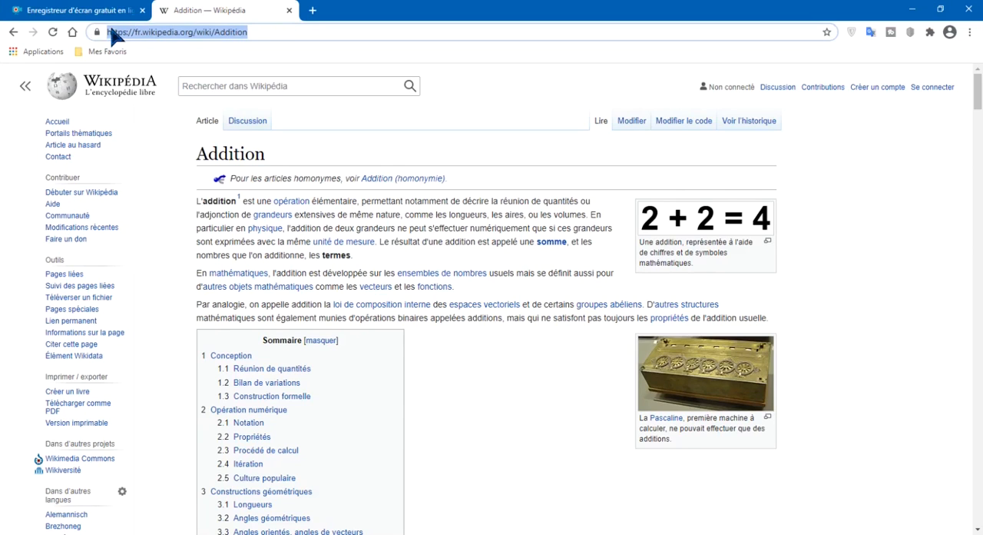
left_click(360, 533)
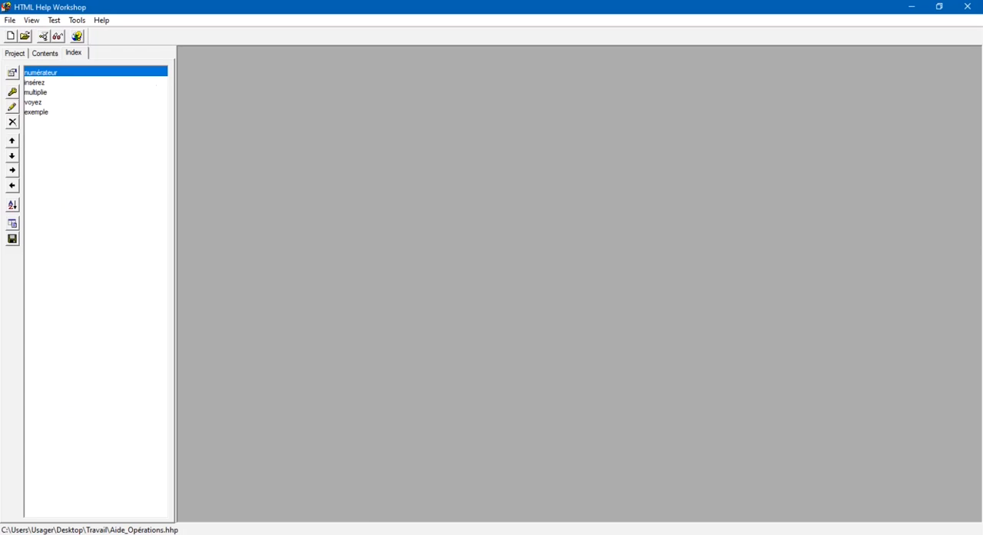
left_click(11, 91)
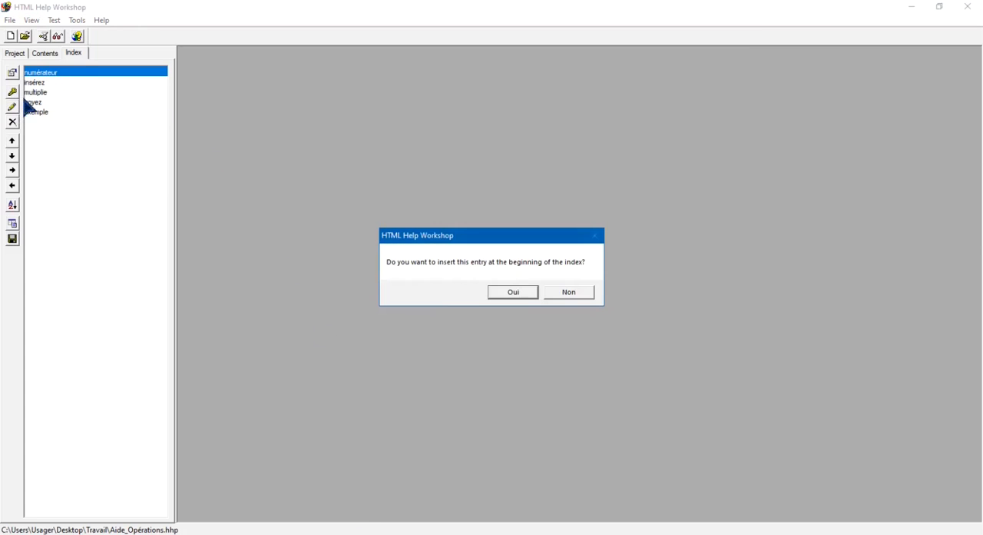
left_click(517, 292)
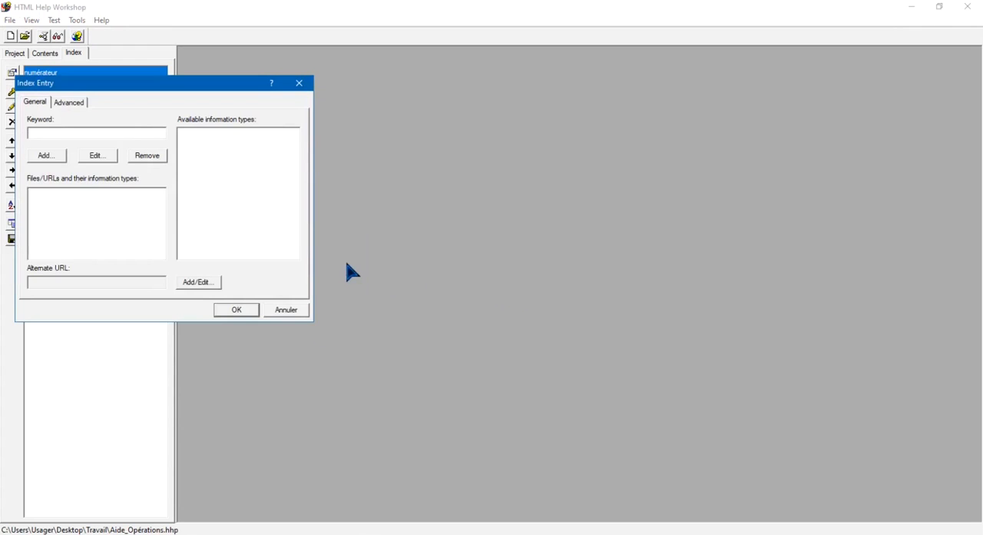
type("Addition")
left_click(45, 155)
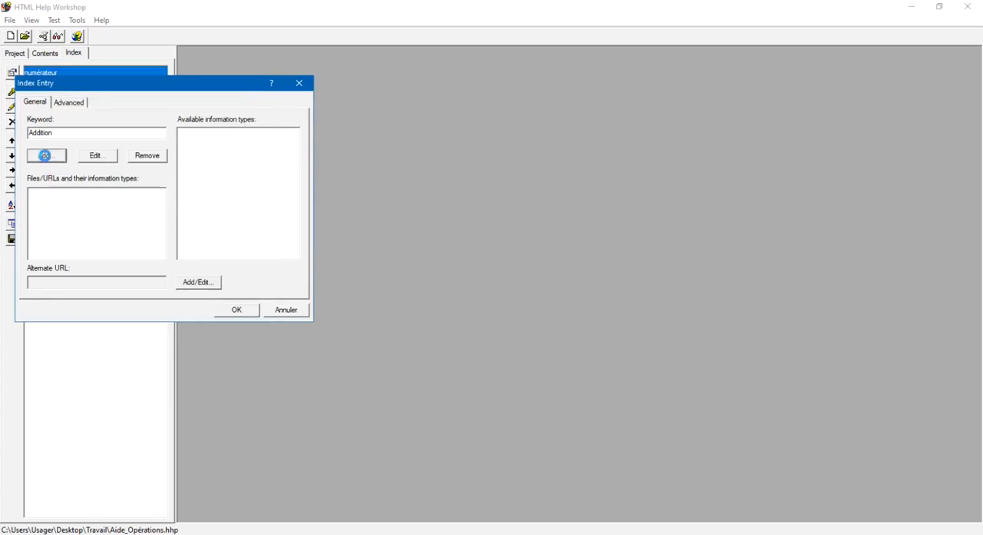
left_click(104, 274)
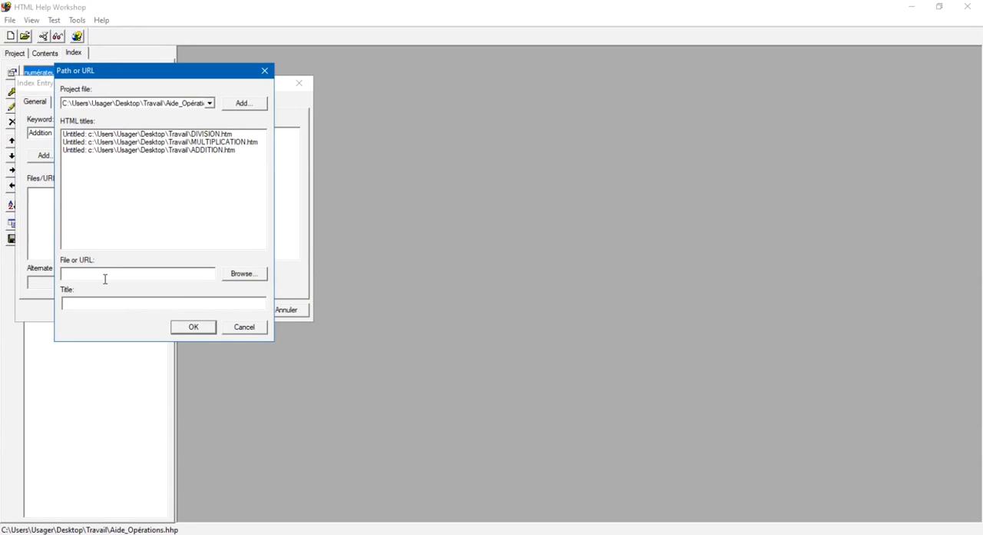
key("ctrl+v")
left_click(201, 329)
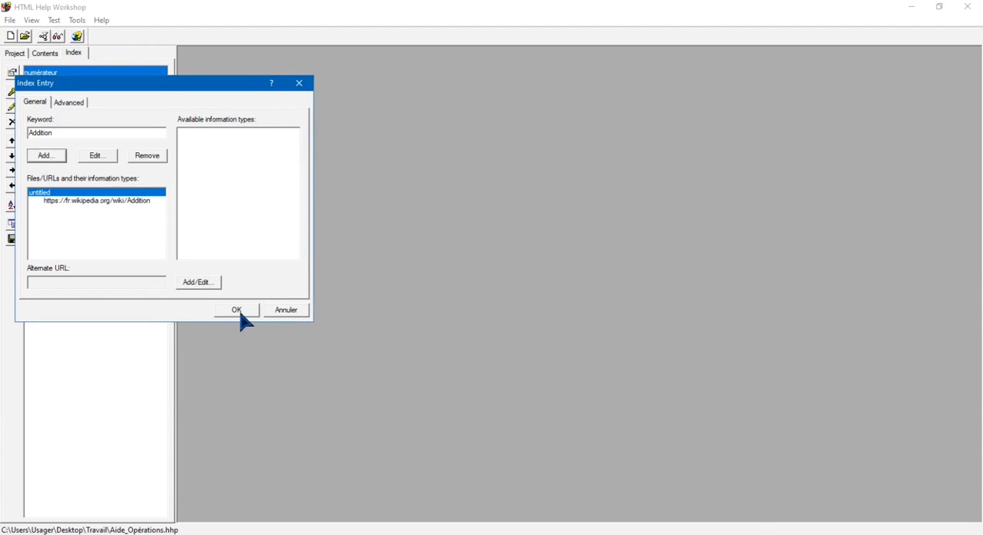
left_click(238, 310)
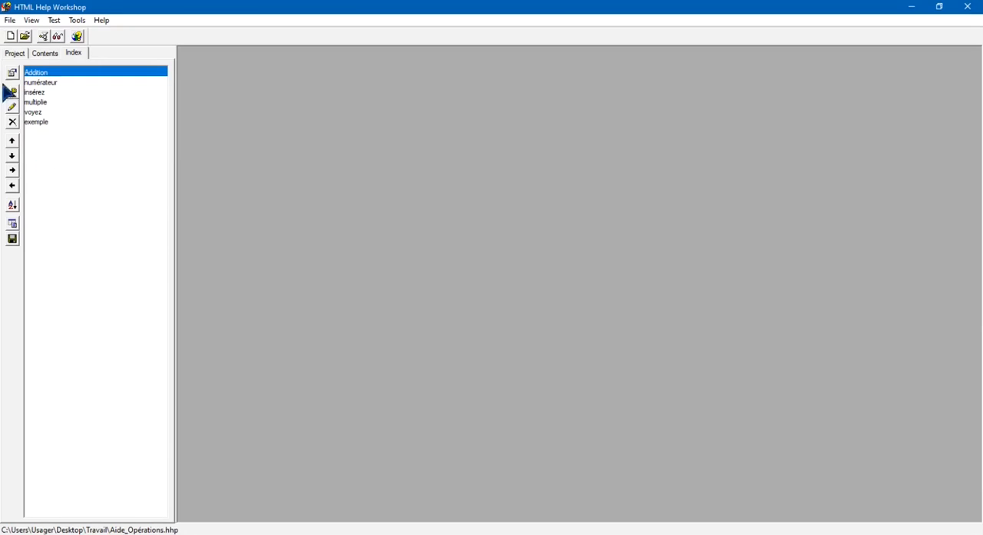
Create a project window type named "Forme_Aide opérations" with the title bar text "Manuel"
left_click(16, 56)
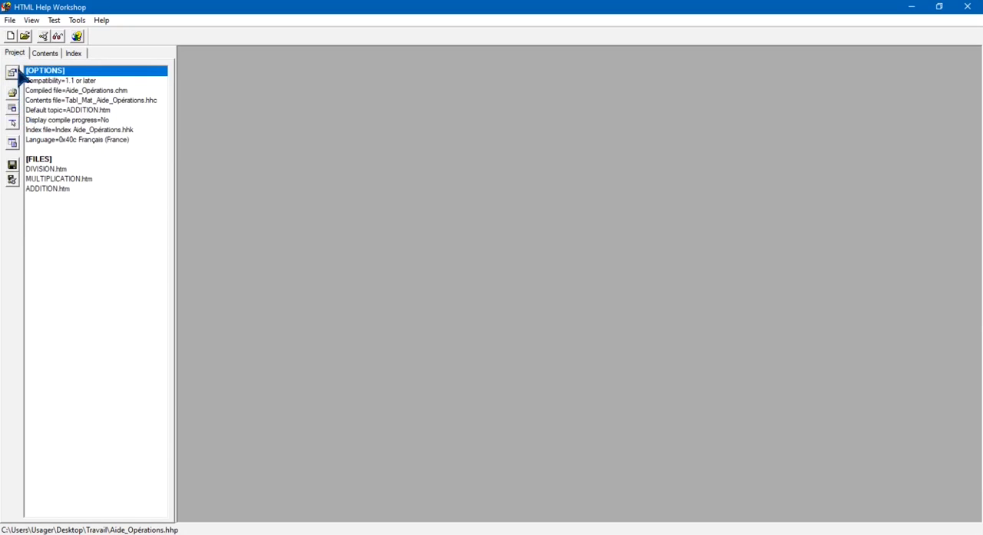
left_click(12, 109)
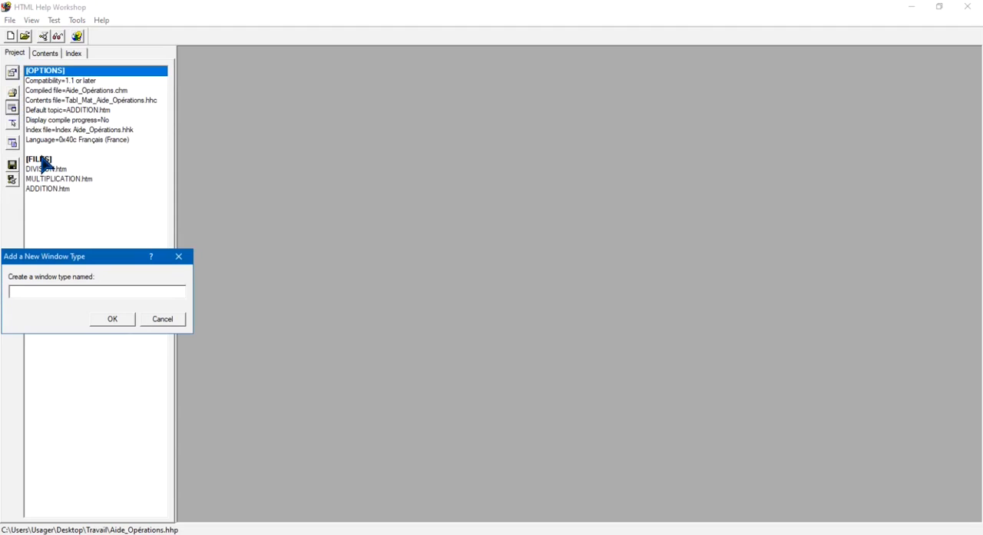
type("Forme_Aide opérations")
left_click(118, 321)
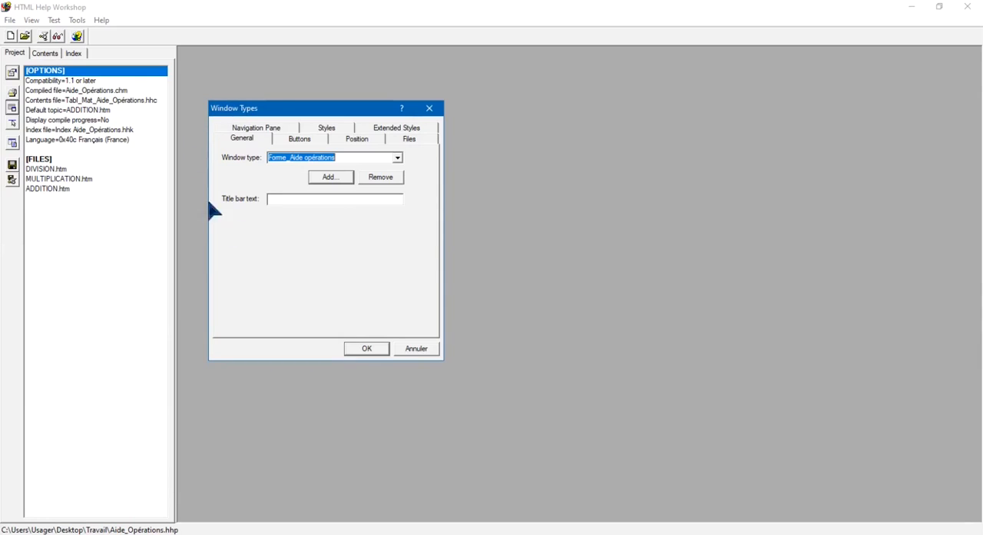
left_click(288, 201)
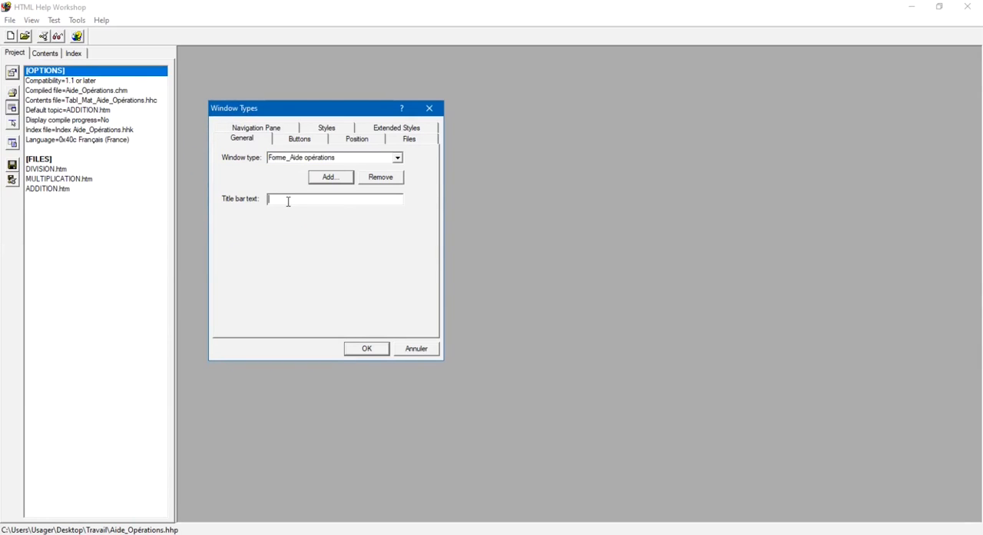
type("Manuel utilisateur Opérations")
Enable the Forward, Stop, Home and Refresh buttons for the help window
left_click(298, 155)
left_click(311, 144)
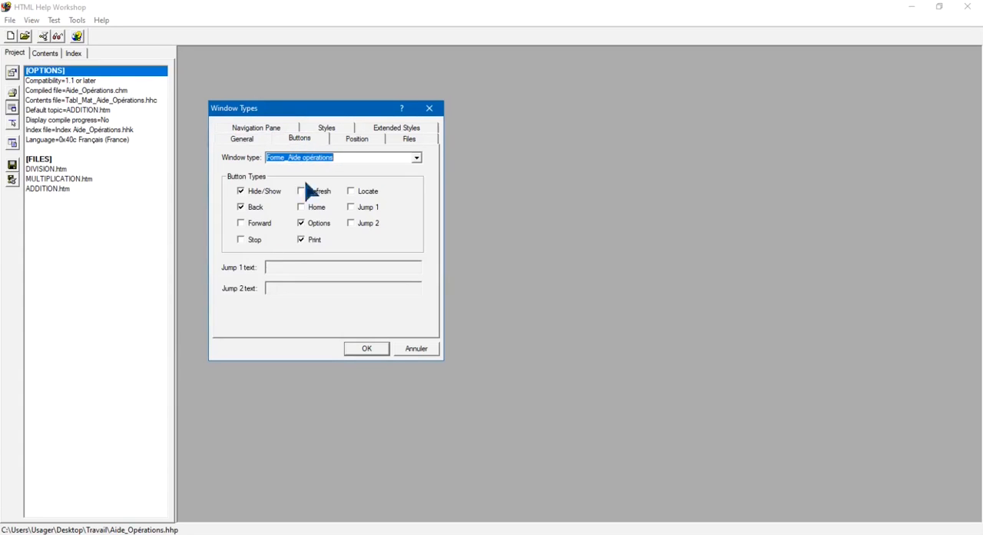
left_click(241, 223)
left_click(242, 239)
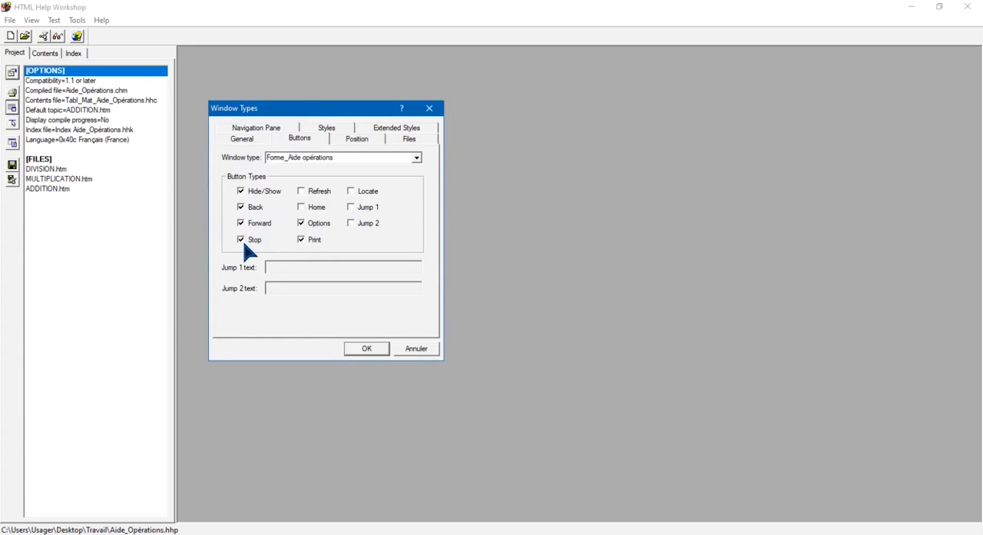
left_click(301, 208)
left_click(302, 192)
Apply the default window positions and enable saving the user-defined window position after first use
left_click(358, 140)
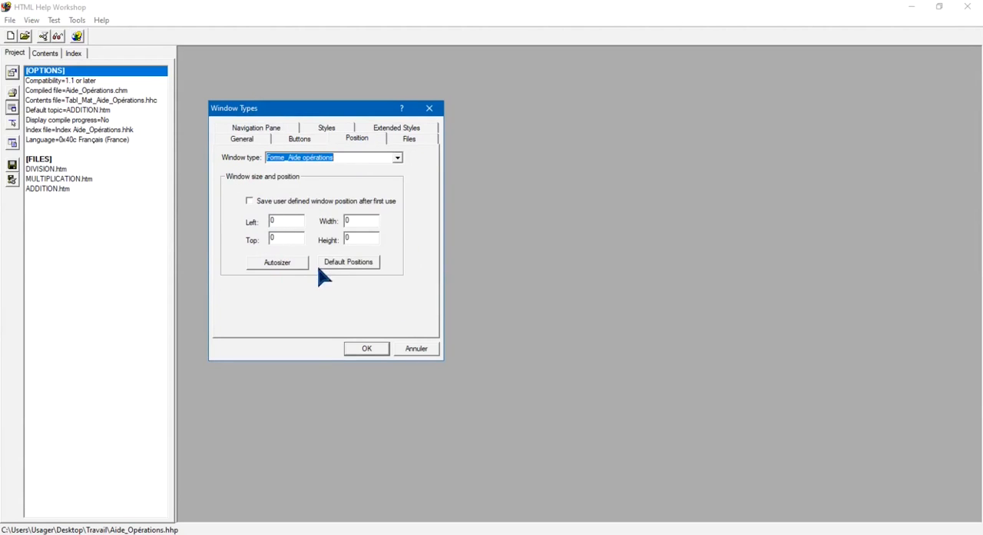
left_click(366, 264)
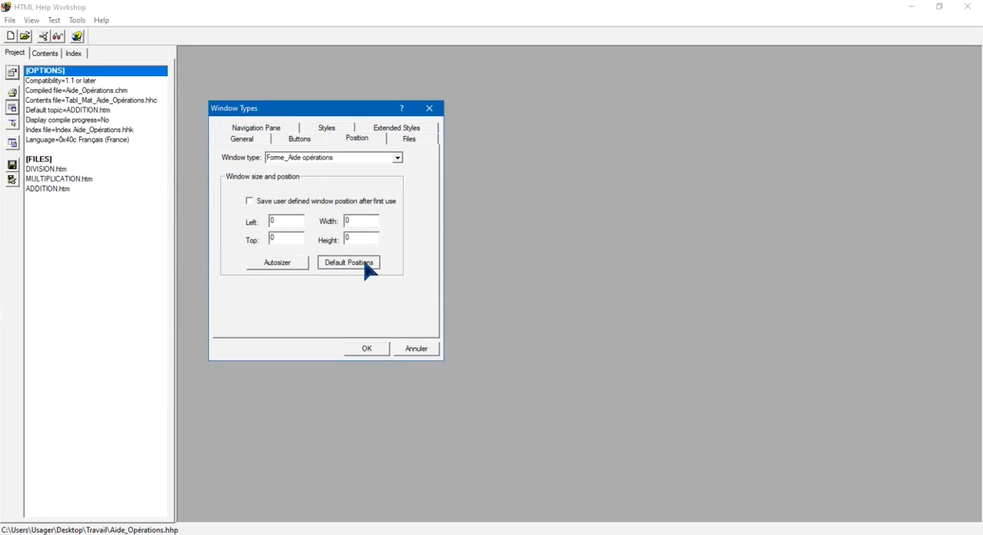
left_click(250, 201)
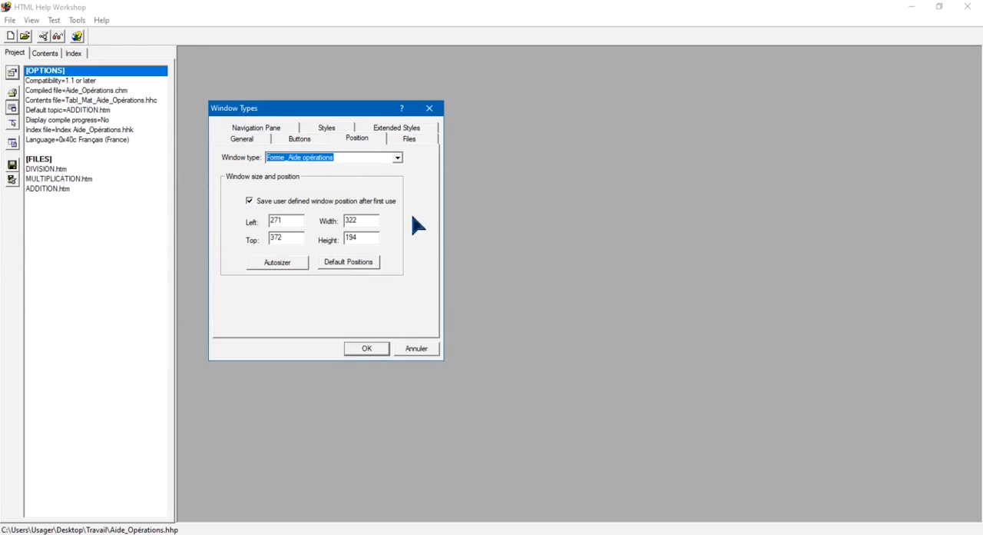
Set the help window to open with the navigation pane closed and to show or hide that pane automatically
left_click(281, 130)
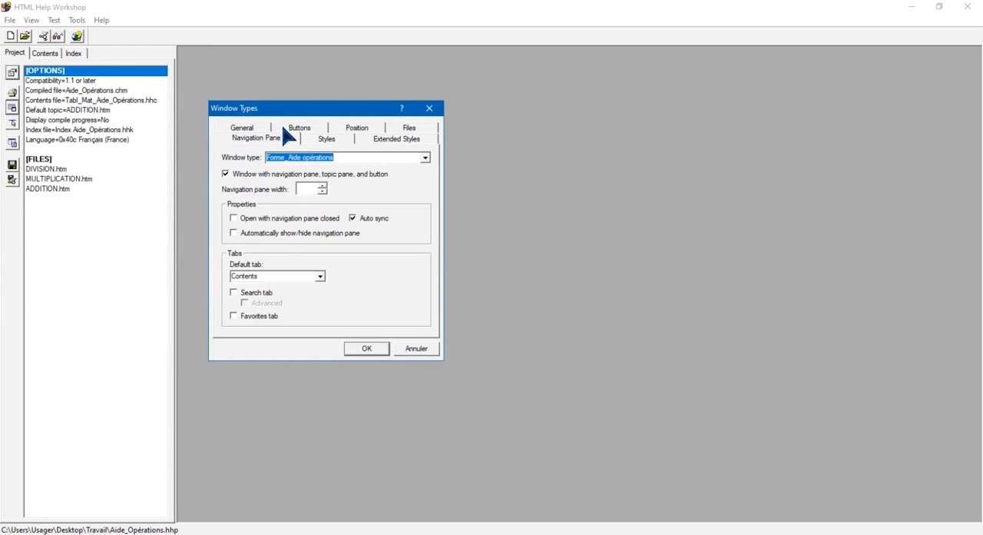
left_click(235, 219)
left_click(233, 234)
Keep Contents as the default tab, add the Search tab with Advanced and the Favorites tab, and confirm the window type
left_click(320, 277)
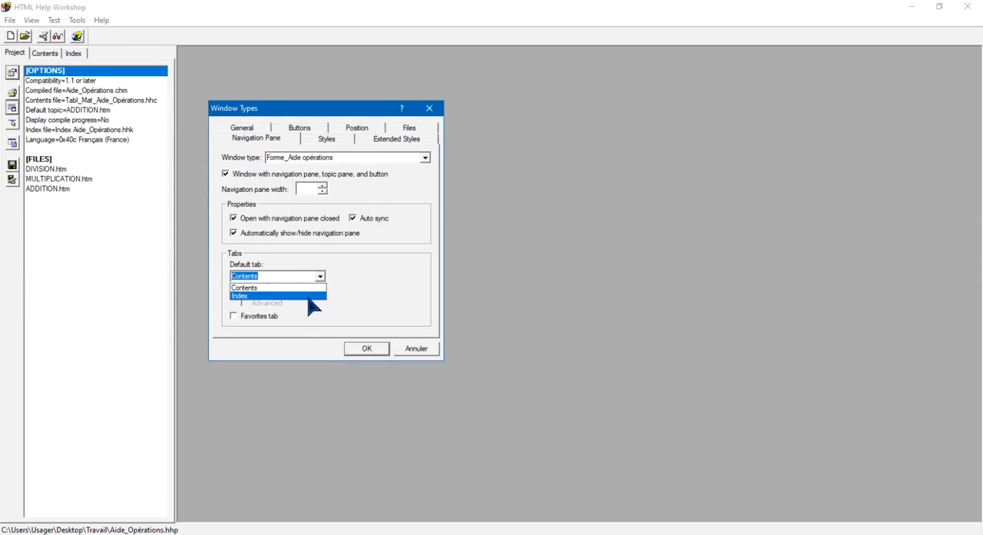
left_click(366, 286)
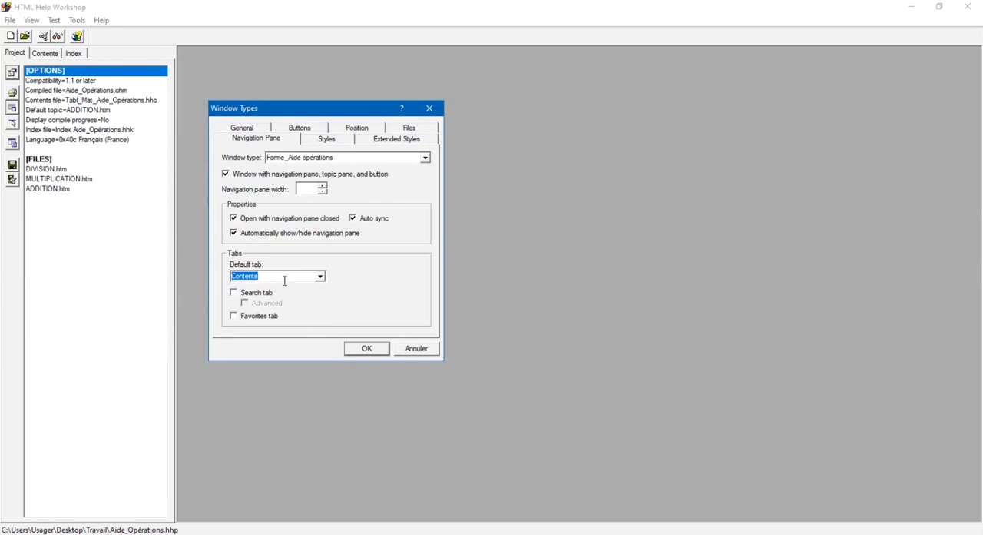
left_click(233, 293)
left_click(245, 303)
left_click(321, 330)
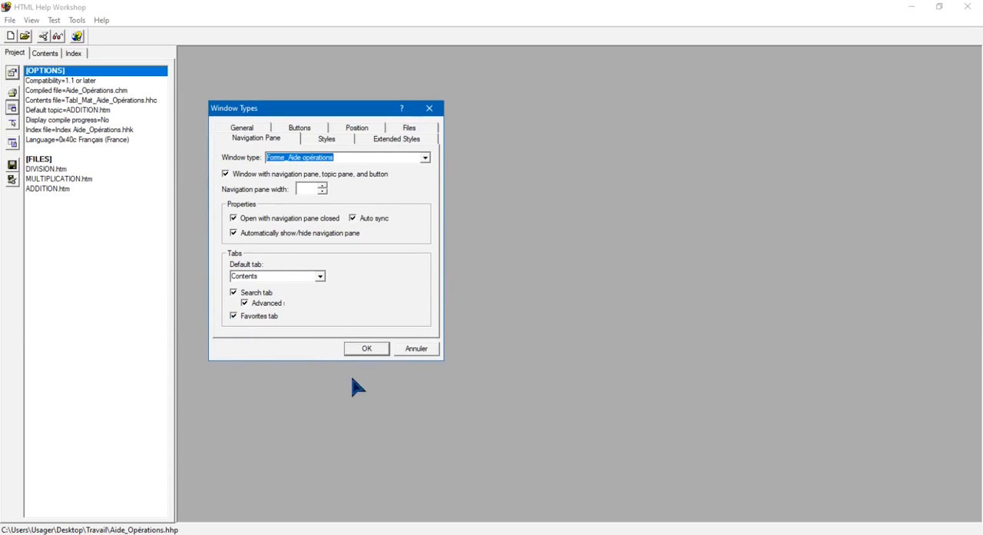
left_click(366, 348)
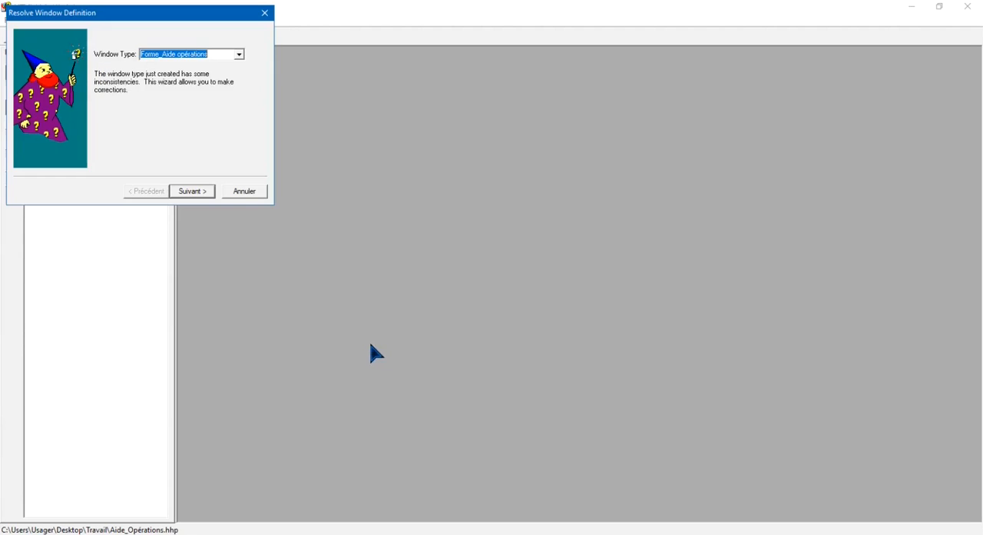
Resolve the window definition by keeping the Search tab and enabling compilation of full-text information, and complete the wizard
left_click(194, 191)
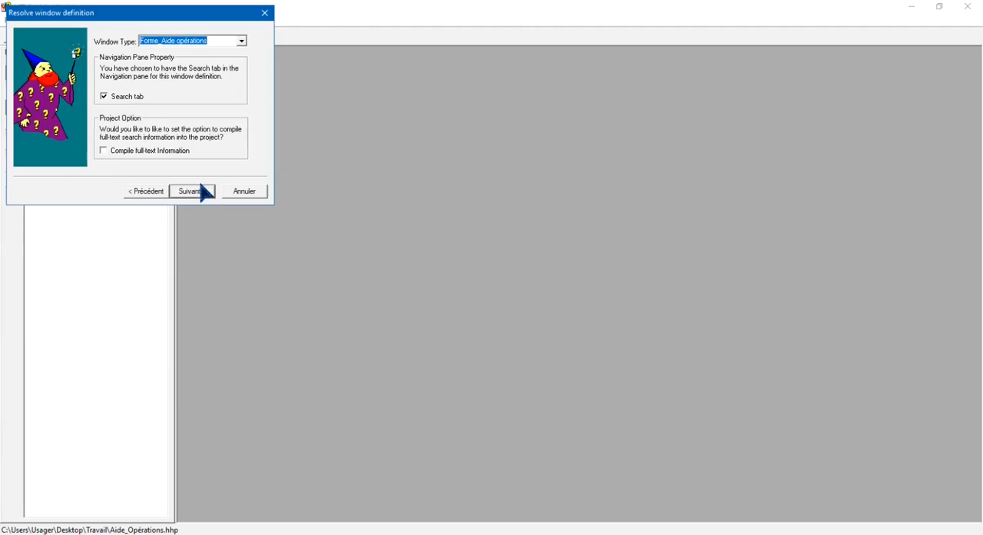
left_click(103, 151)
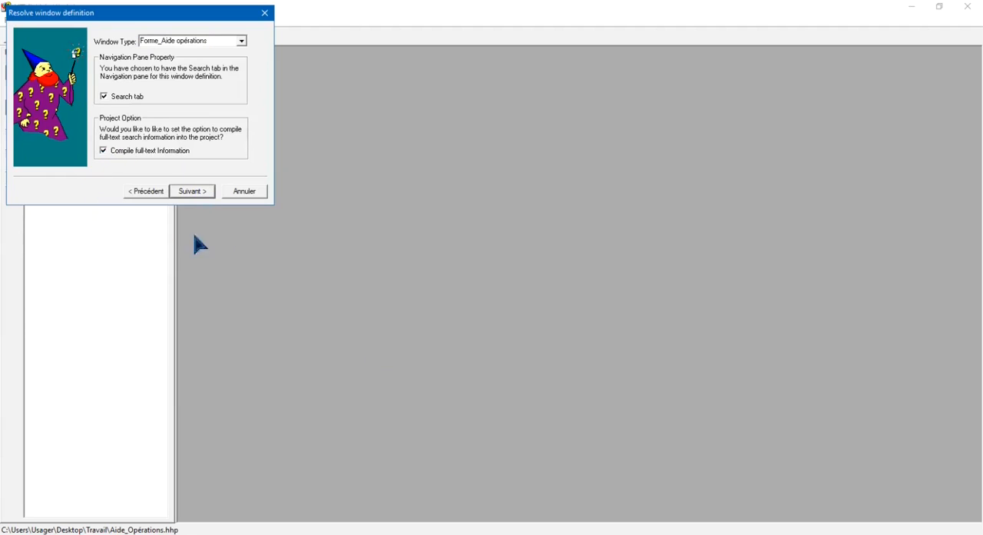
left_click(201, 192)
left_click(198, 192)
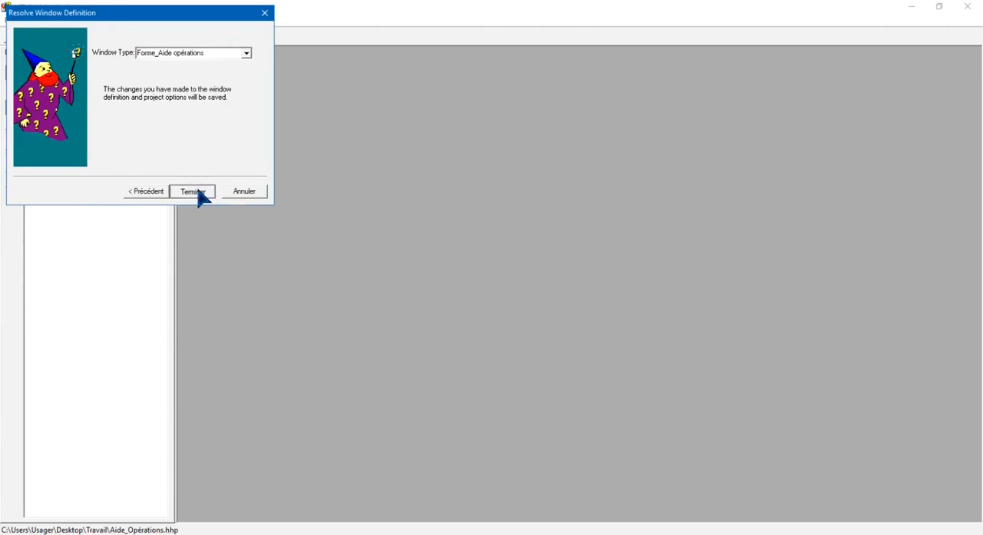
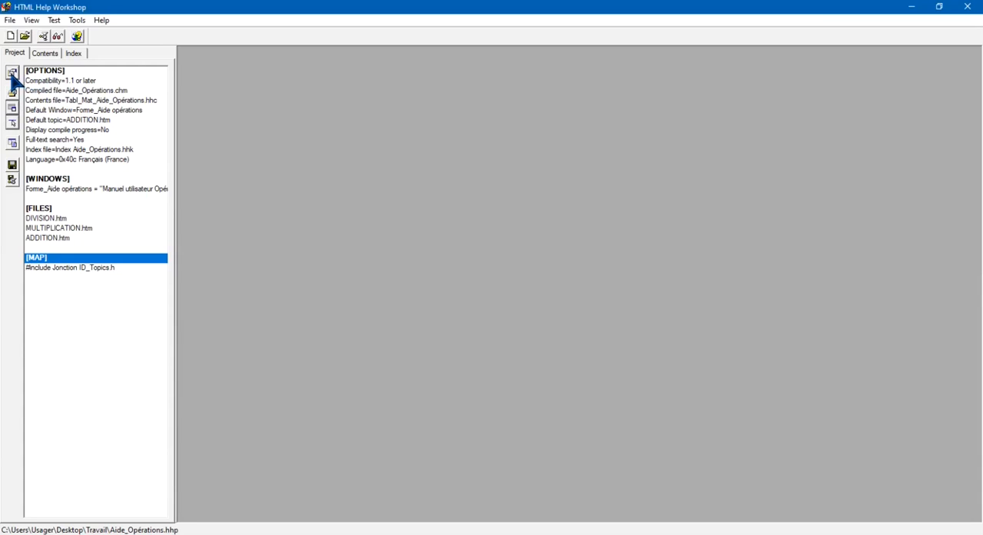
Set the project title to "Option_Aide Opérations" in the project options and confirm
left_click(12, 73)
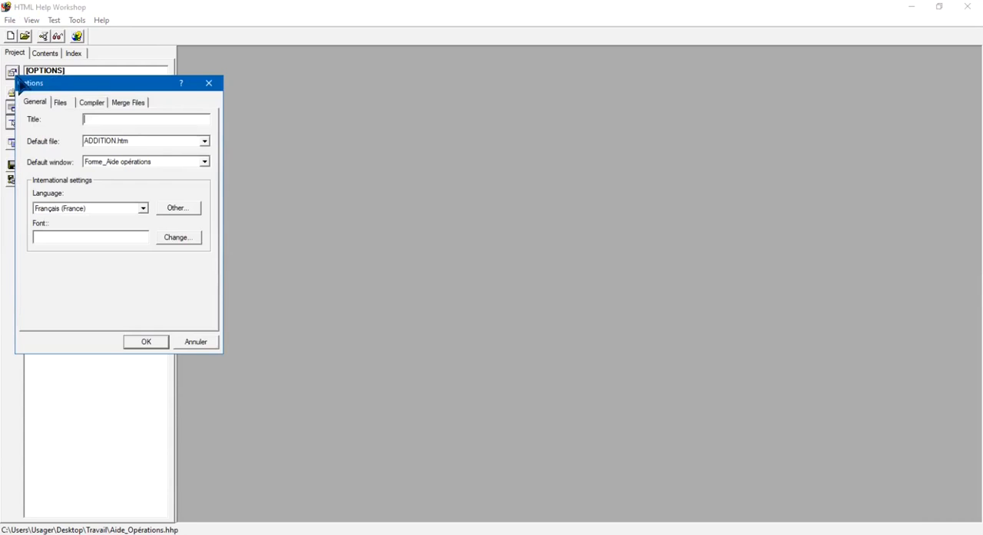
left_click_drag(57, 86, 198, 118)
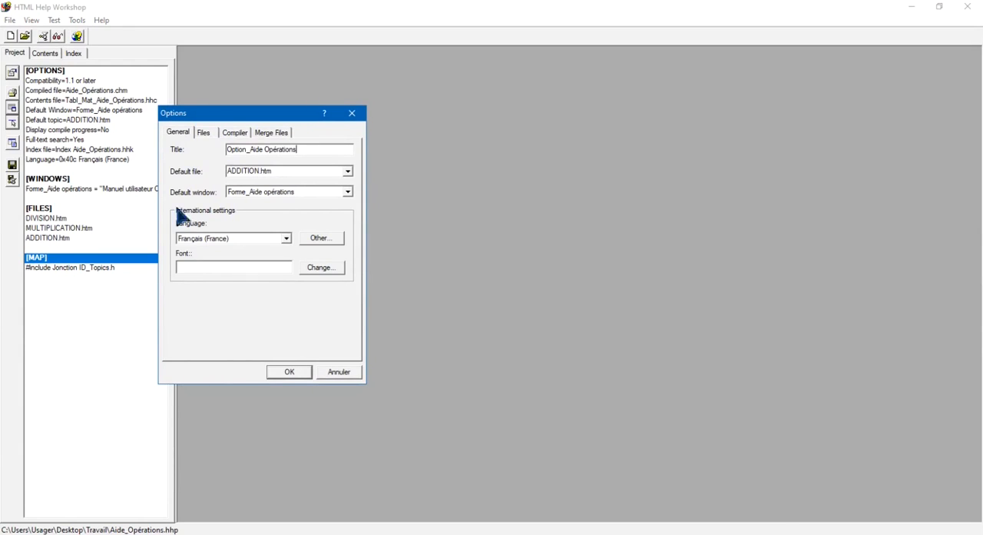
left_click(290, 375)
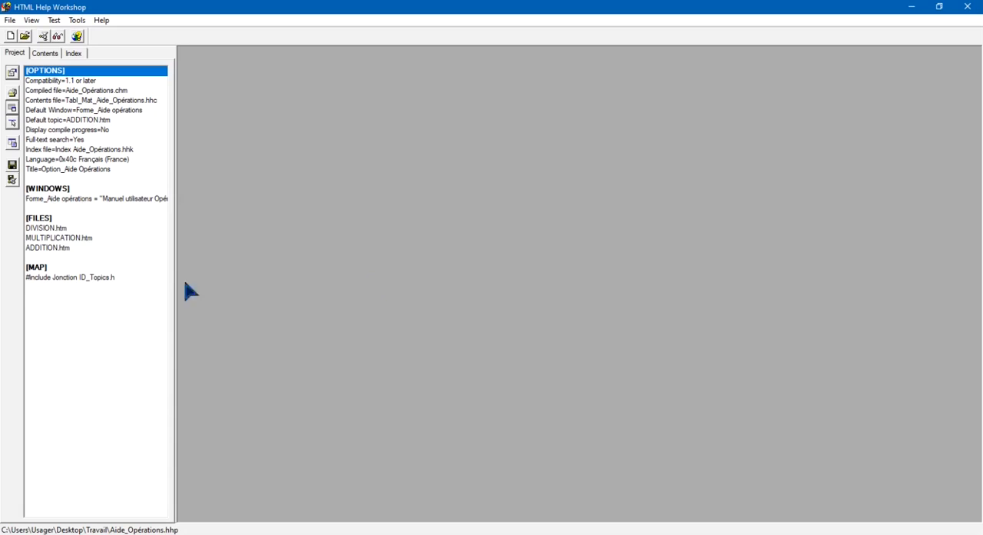
Save the project, contents and index files, and compile the help project
left_click(14, 171)
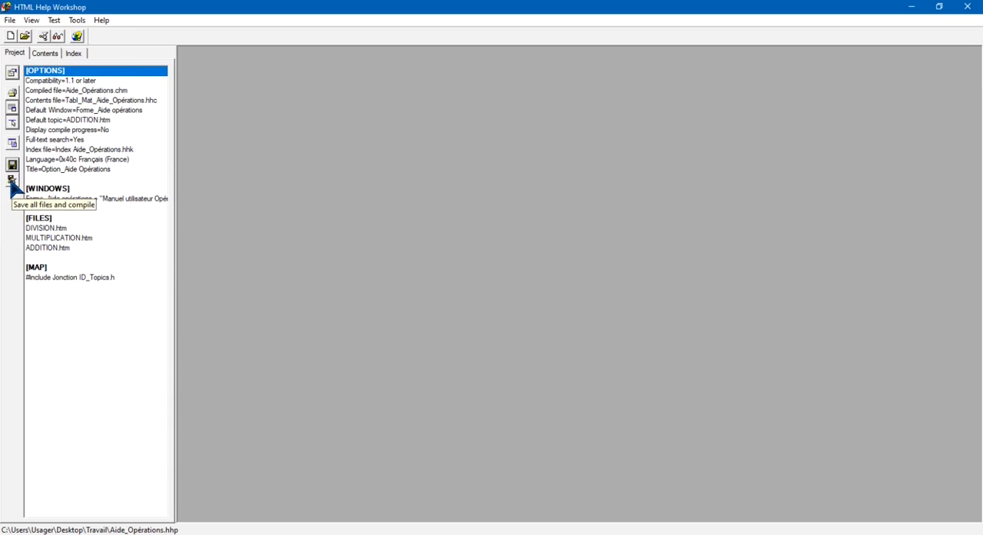
left_click(12, 180)
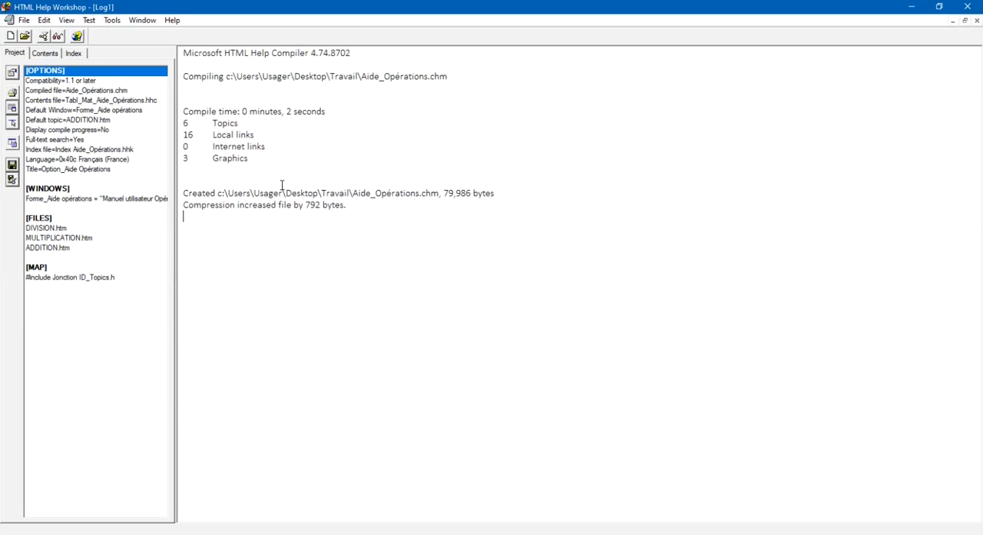
Open the compiled file Aide_Opérations.chm from the Travail folder for viewing, and reposition and enlarge its help window
left_click(57, 38)
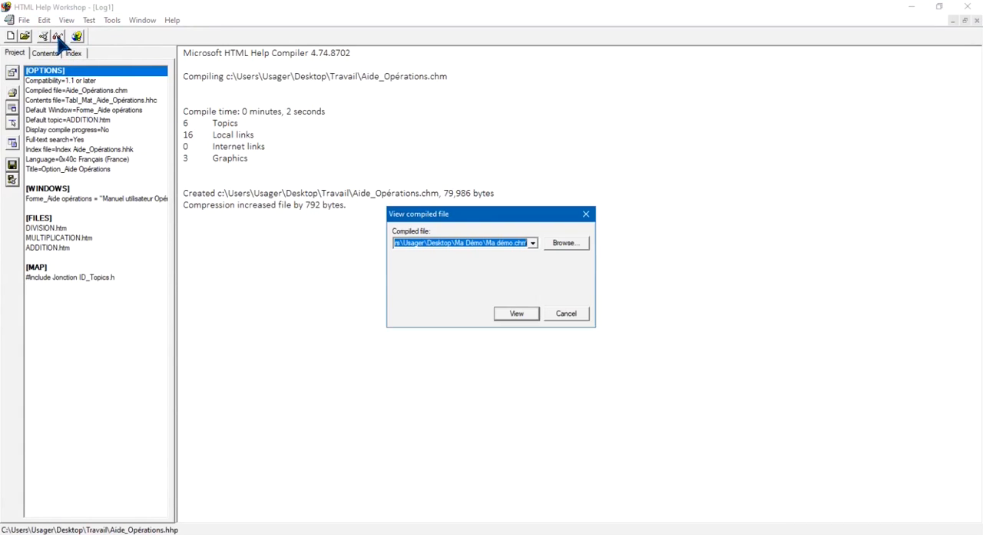
left_click(559, 243)
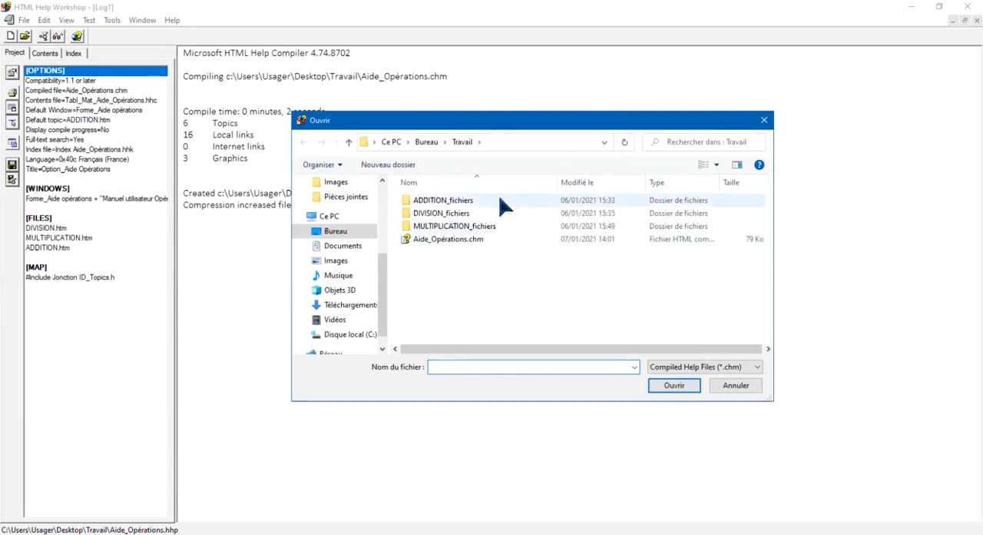
left_click(450, 242)
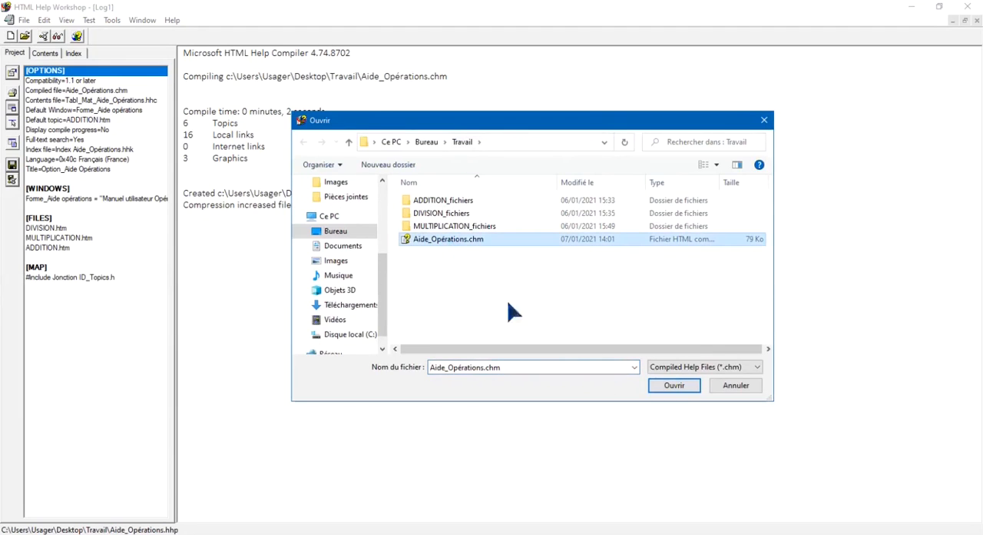
left_click(673, 389)
left_click(515, 316)
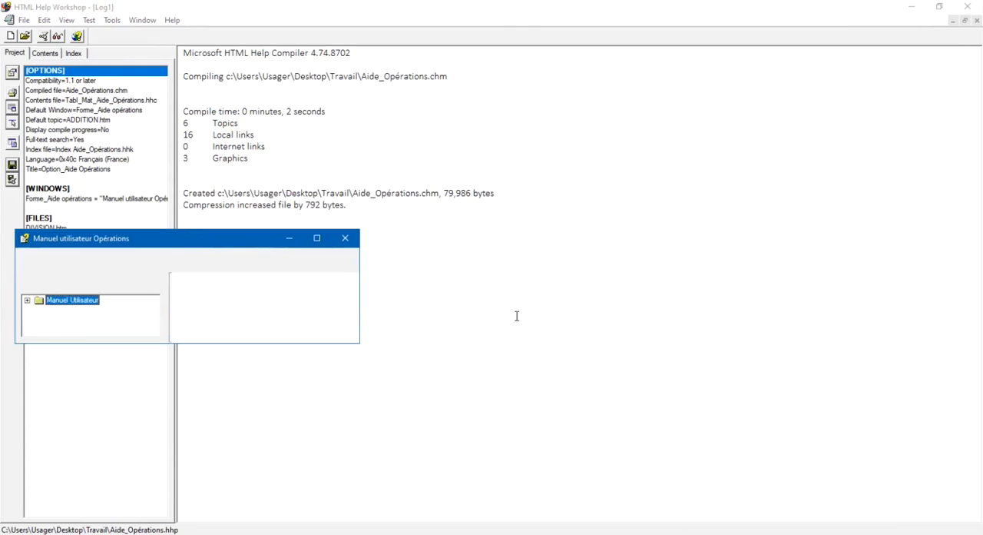
left_click_drag(240, 241, 566, 153)
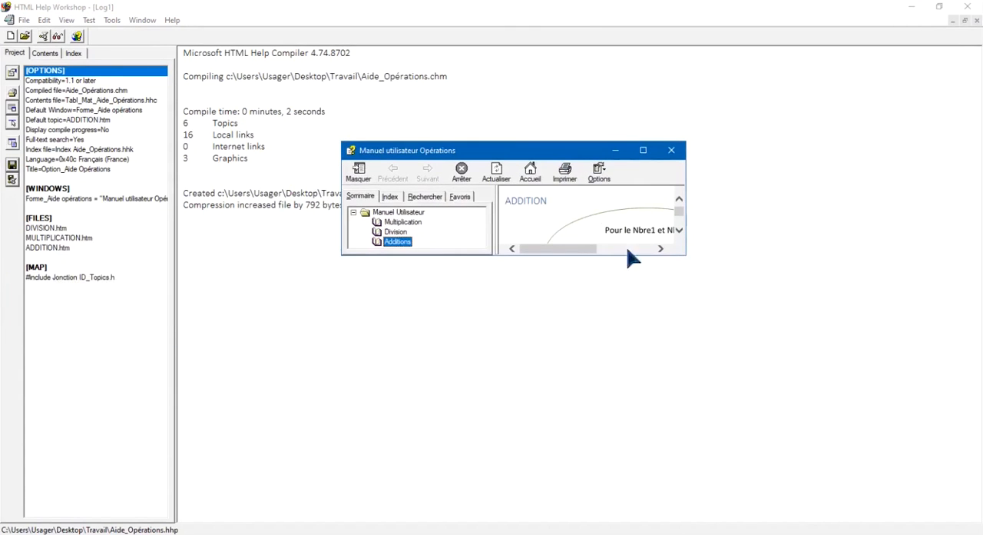
left_click_drag(687, 257, 806, 397)
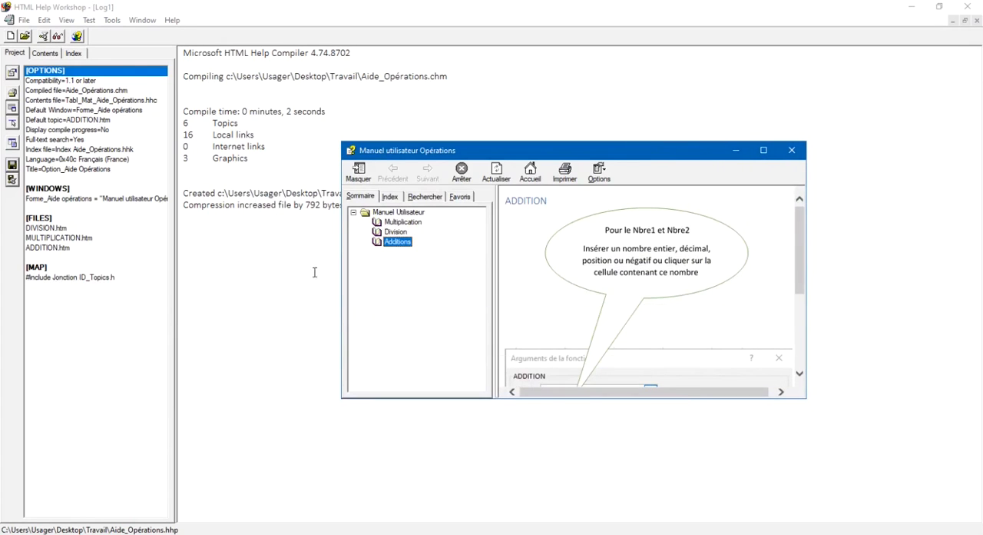
Check the keyword index, search and favorites panes of the compiled help
left_click(389, 196)
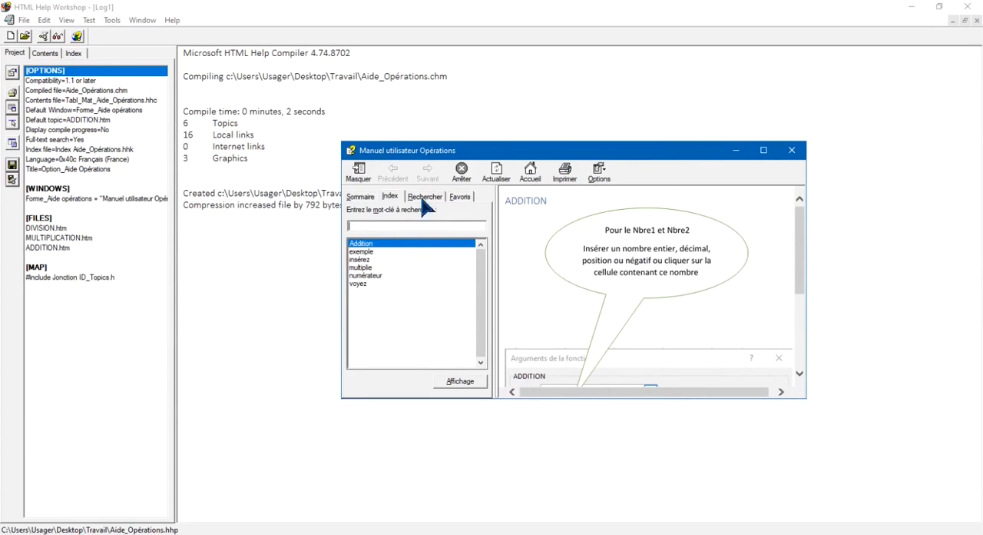
left_click(424, 198)
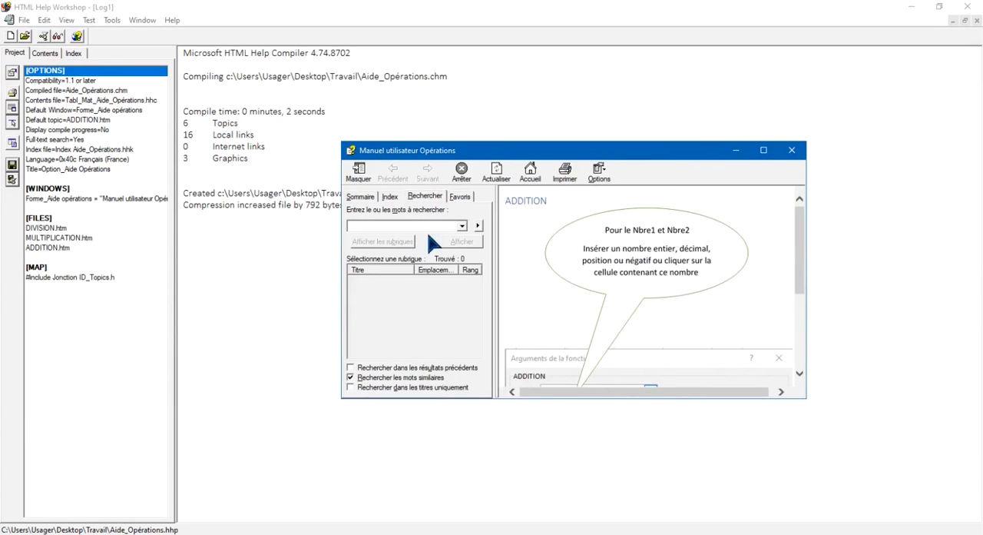
left_click(460, 197)
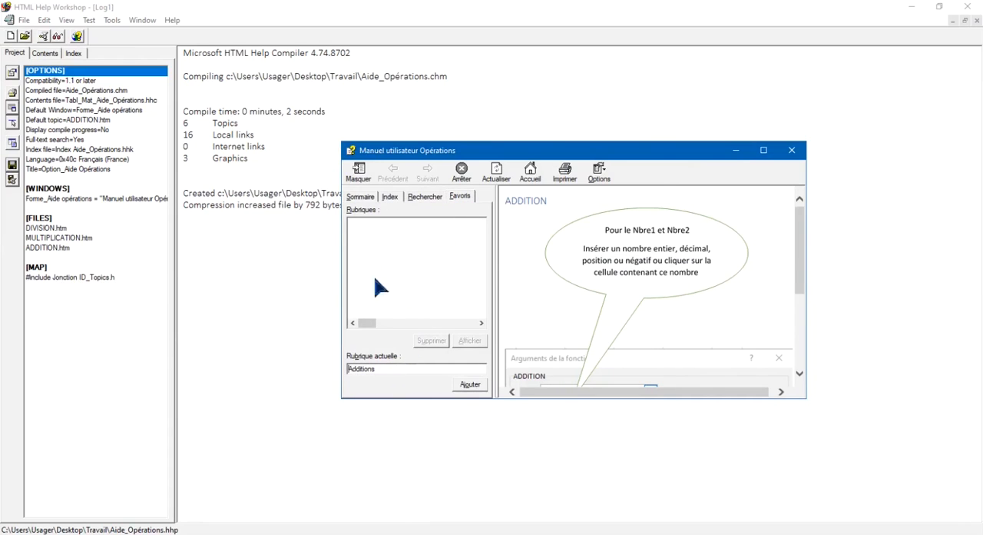
Add the Multiplication and Additions topics from the table of contents to the help favorites
left_click(351, 199)
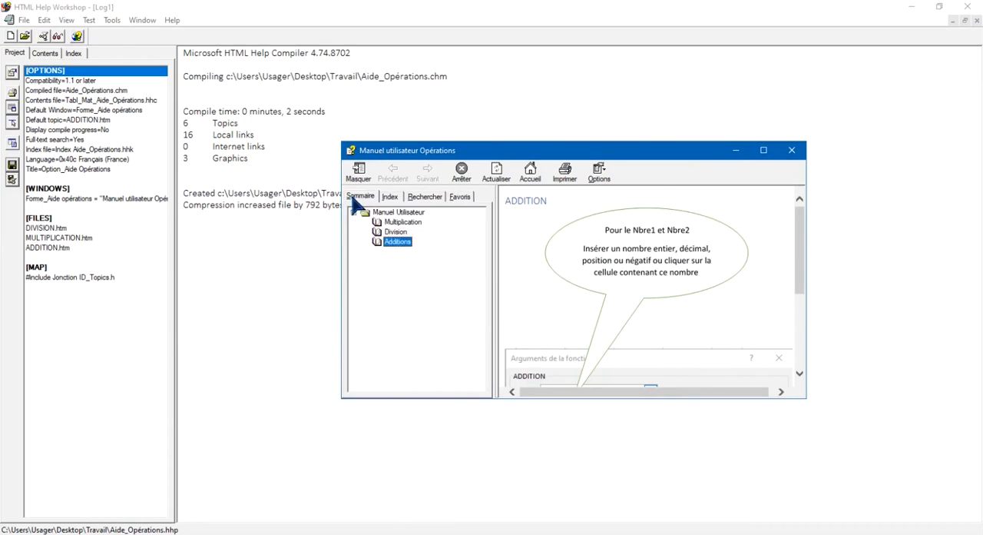
left_click(401, 222)
left_click(459, 197)
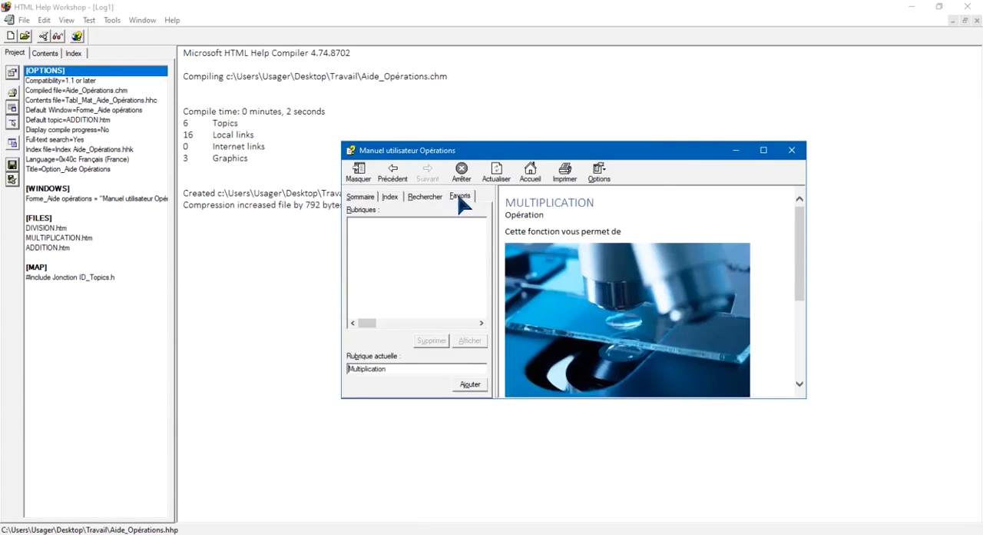
left_click(469, 384)
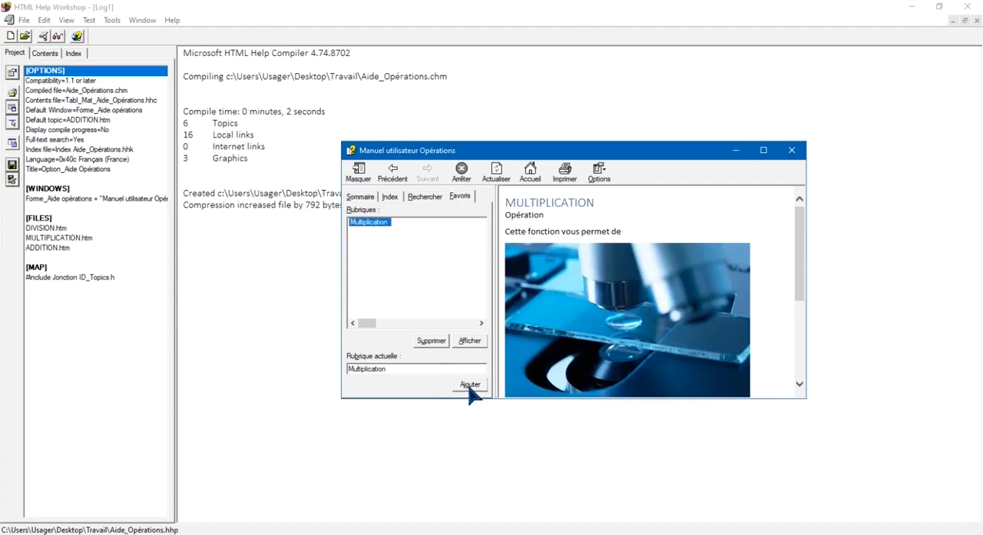
left_click(363, 198)
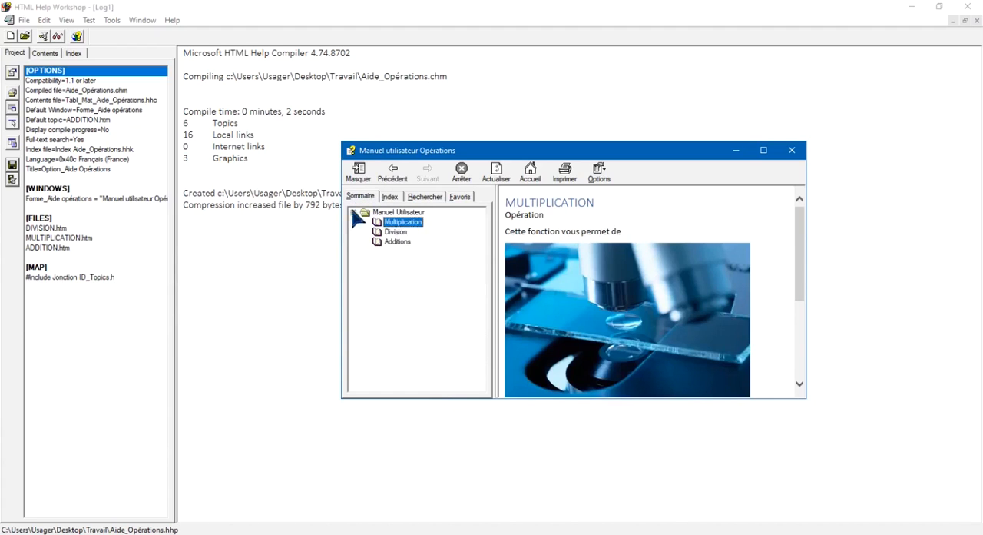
left_click(396, 243)
left_click(460, 198)
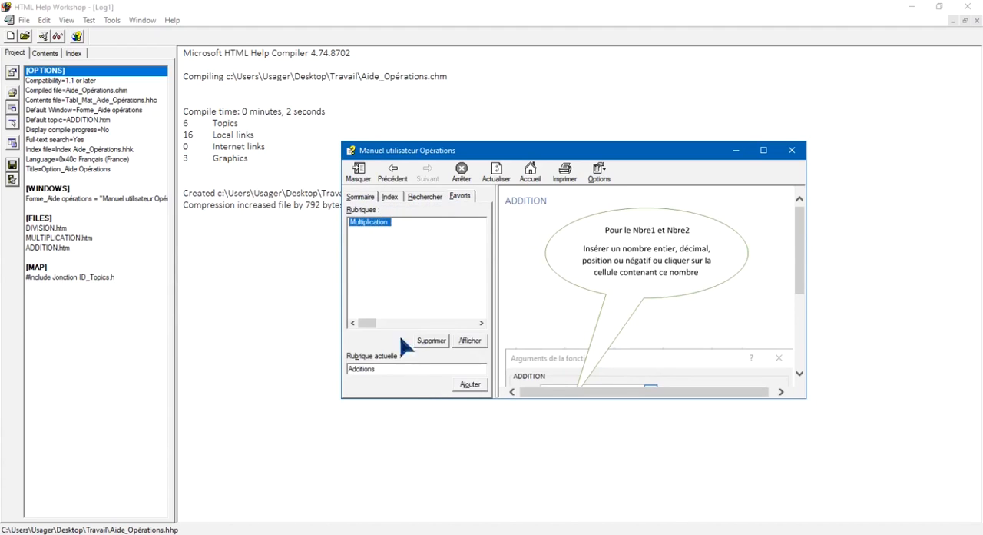
left_click(469, 385)
Test the saved favorites by displaying the Additions topic and the Multiplication topic from them
left_click(369, 230)
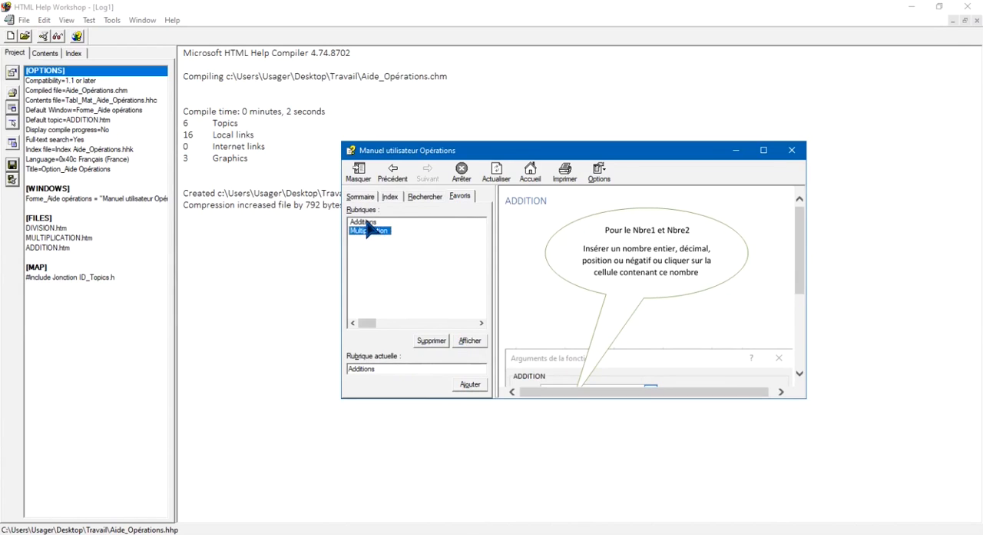
left_click(366, 220)
left_click(373, 230)
left_click(372, 222)
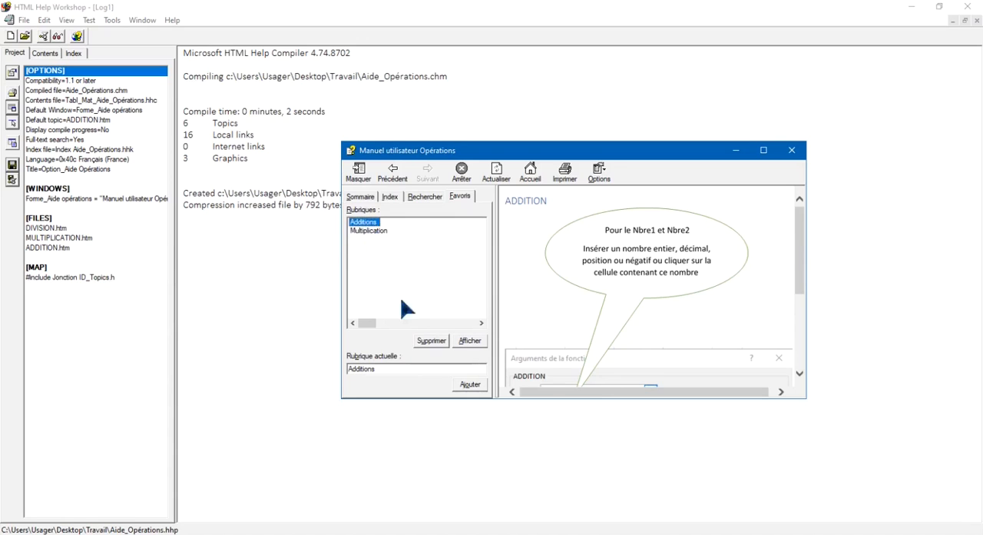
left_click(472, 343)
left_click(372, 231)
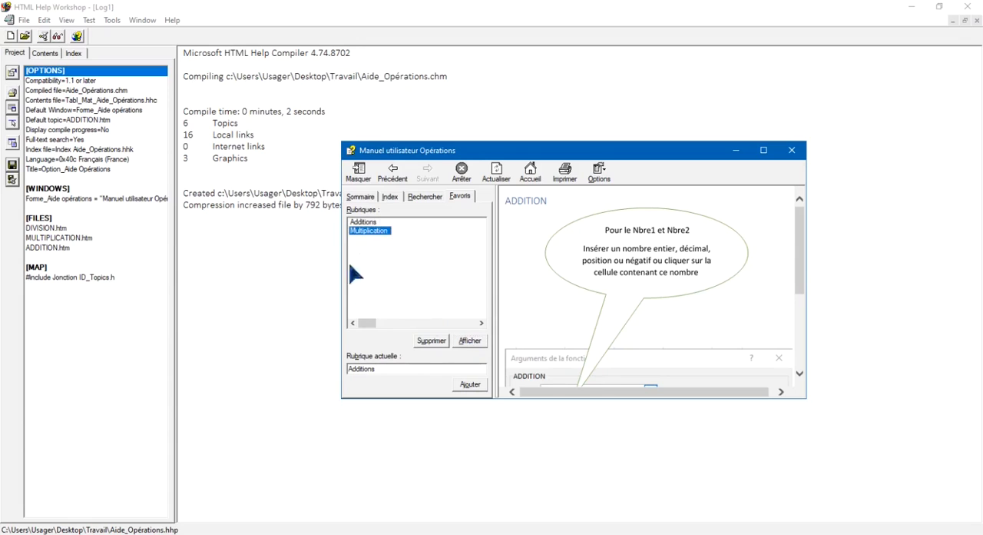
left_click(470, 342)
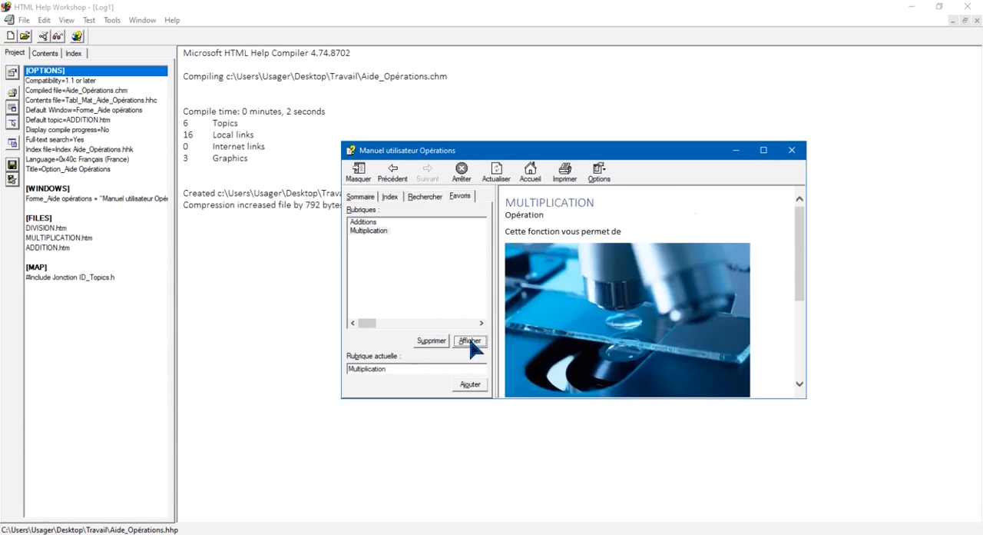
With the Additions topic displayed, search the help for "multiplie" and read through the matching topic
left_click(409, 200)
left_click(367, 228)
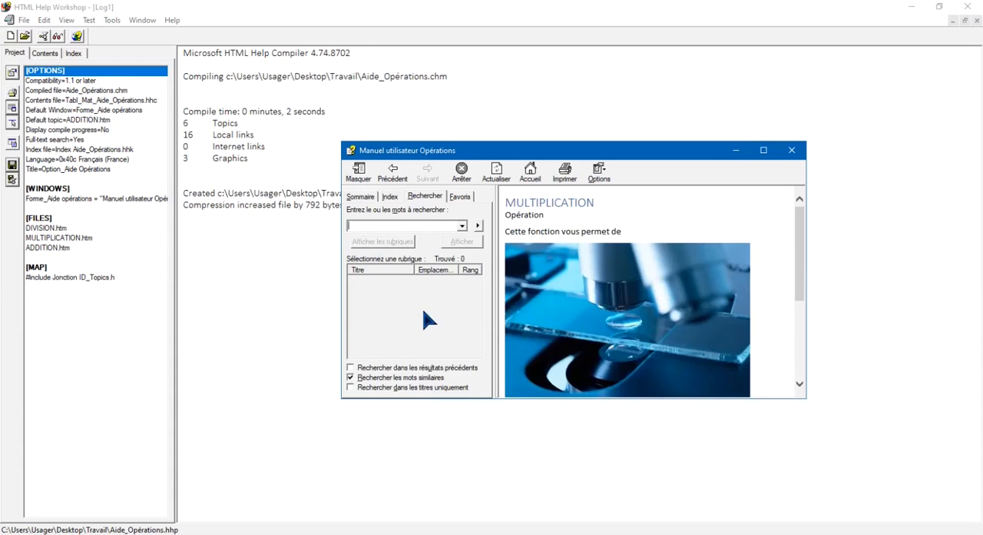
left_click(360, 196)
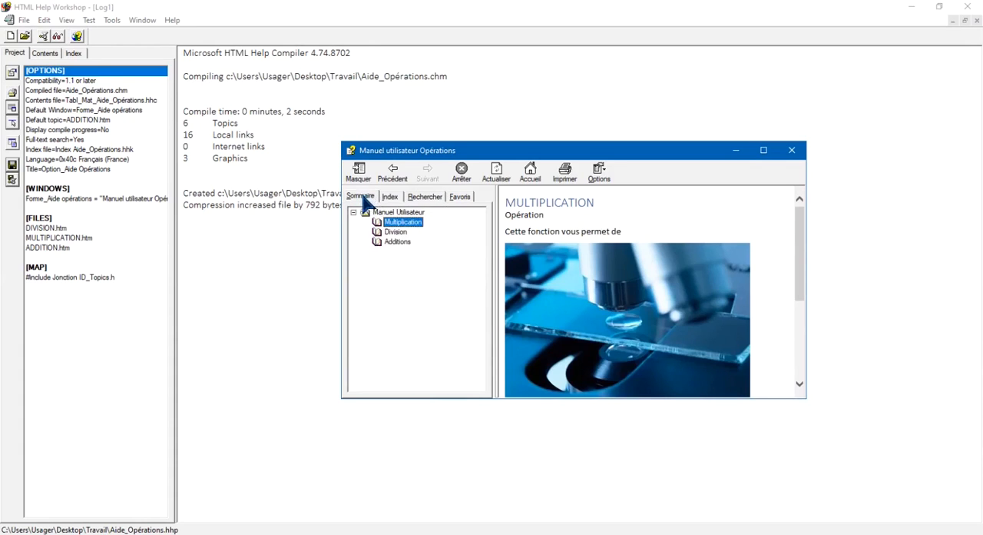
left_click(397, 241)
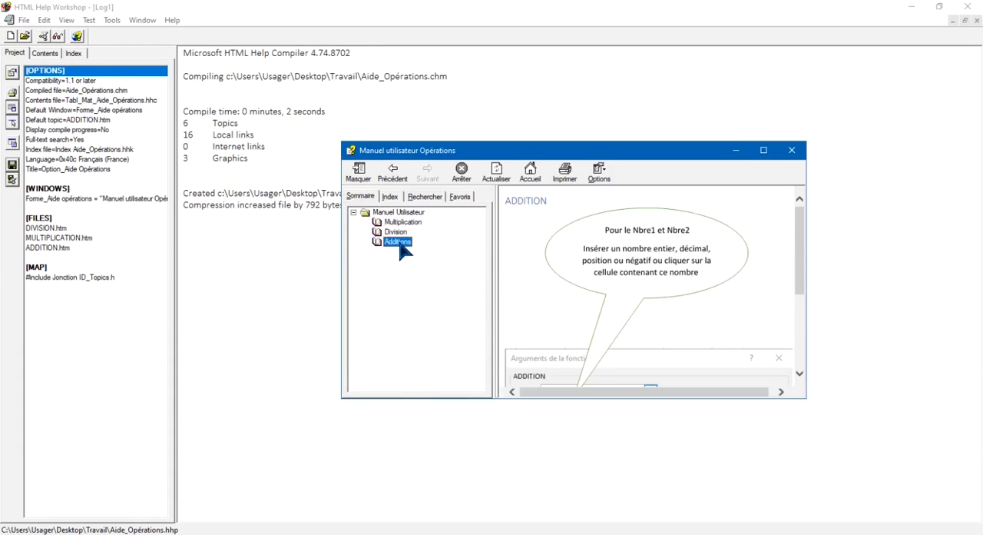
left_click(425, 196)
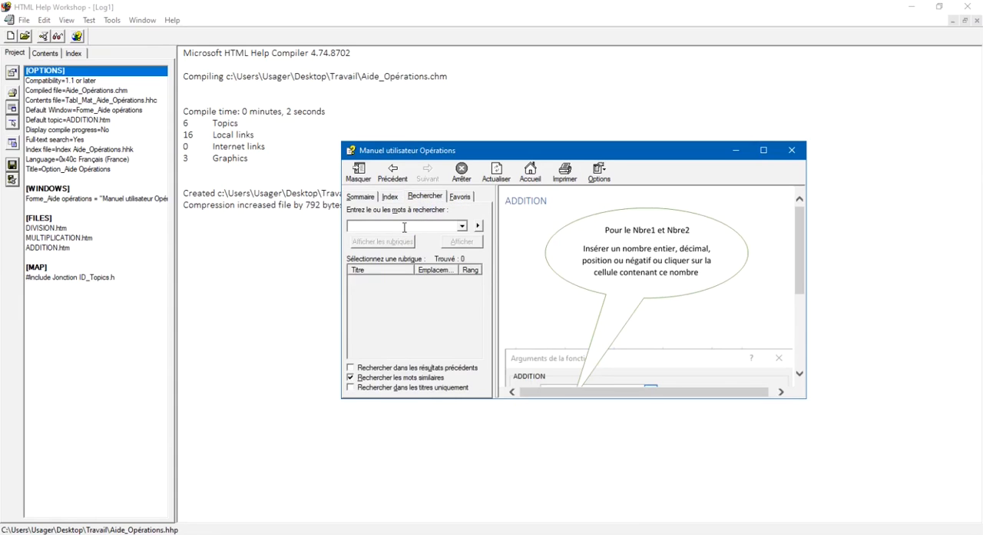
type("multiplie")
left_click(400, 242)
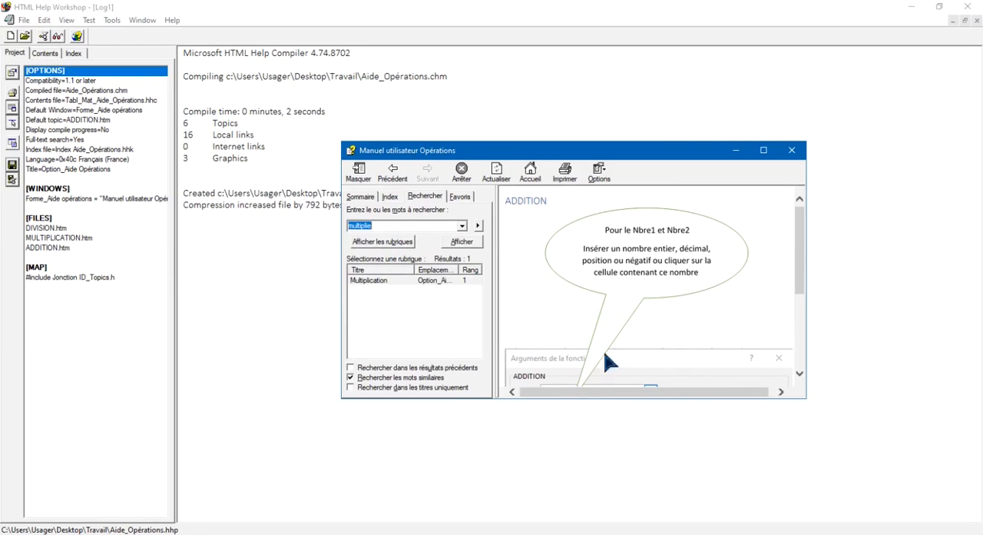
left_click(469, 244)
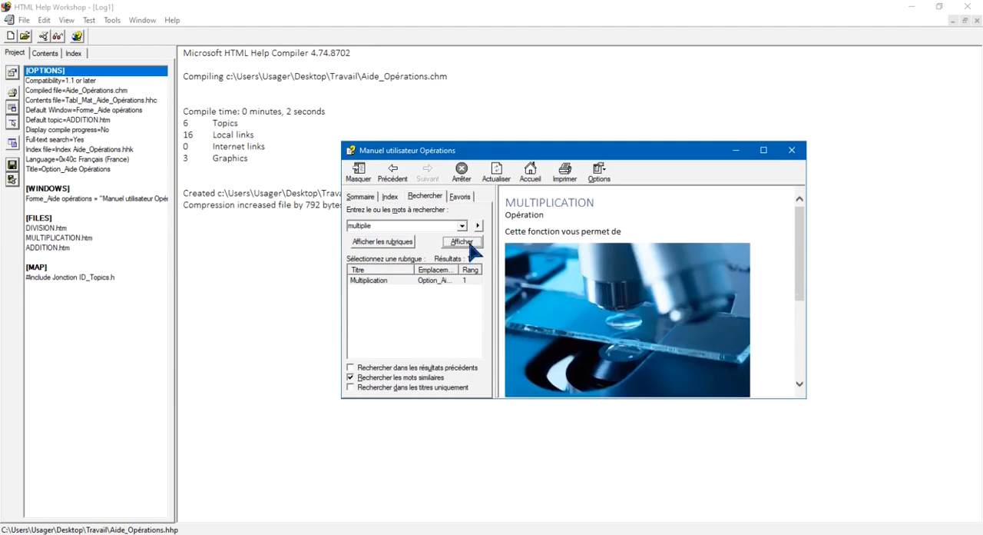
scroll(595, 270, "down", 3)
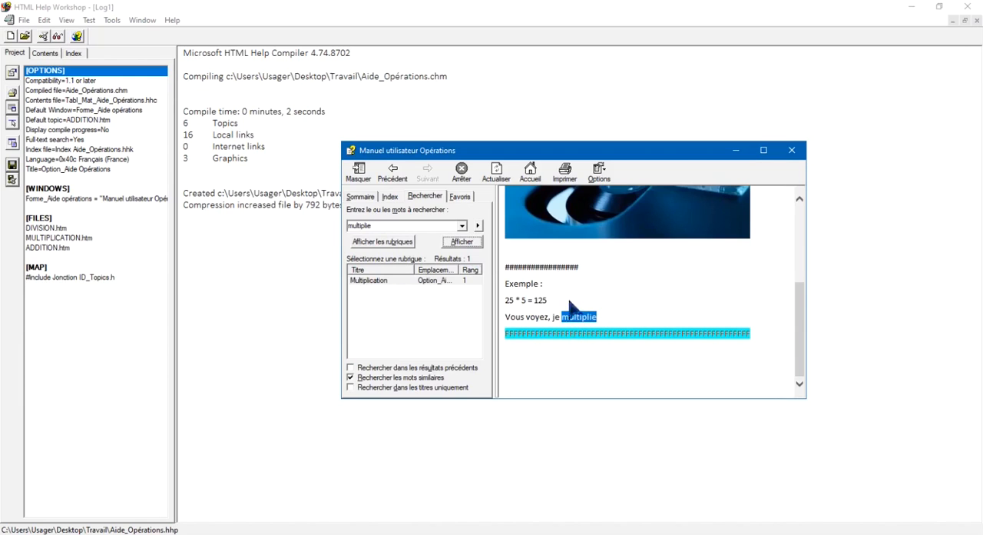
scroll(604, 333, "up", 5)
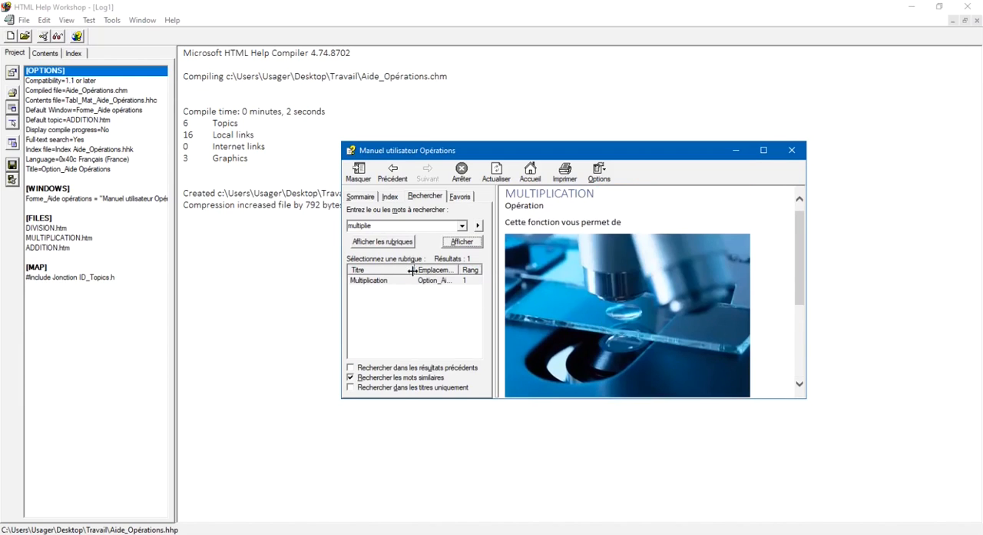
Test the help's keyword index by displaying the topic linked to "insérez"
left_click(390, 197)
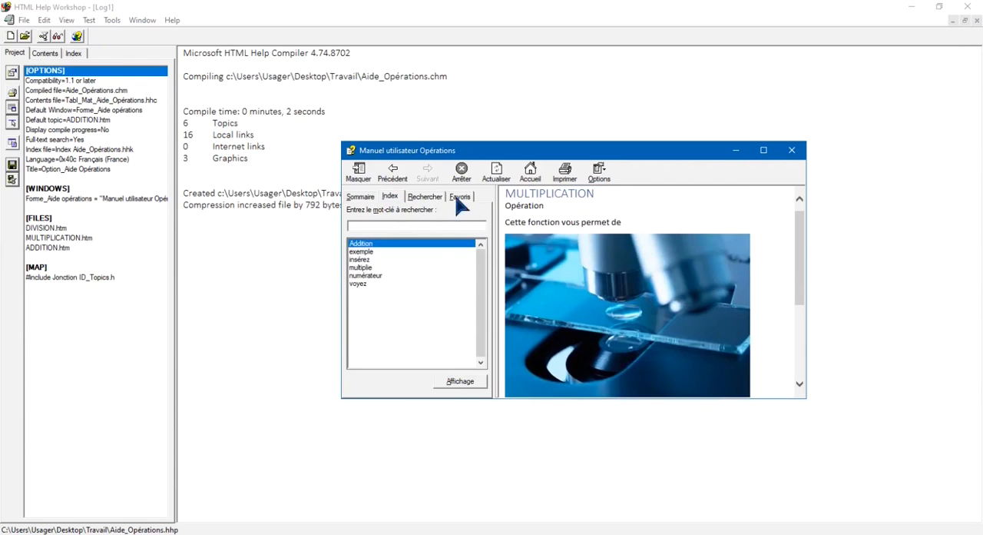
left_click(362, 260)
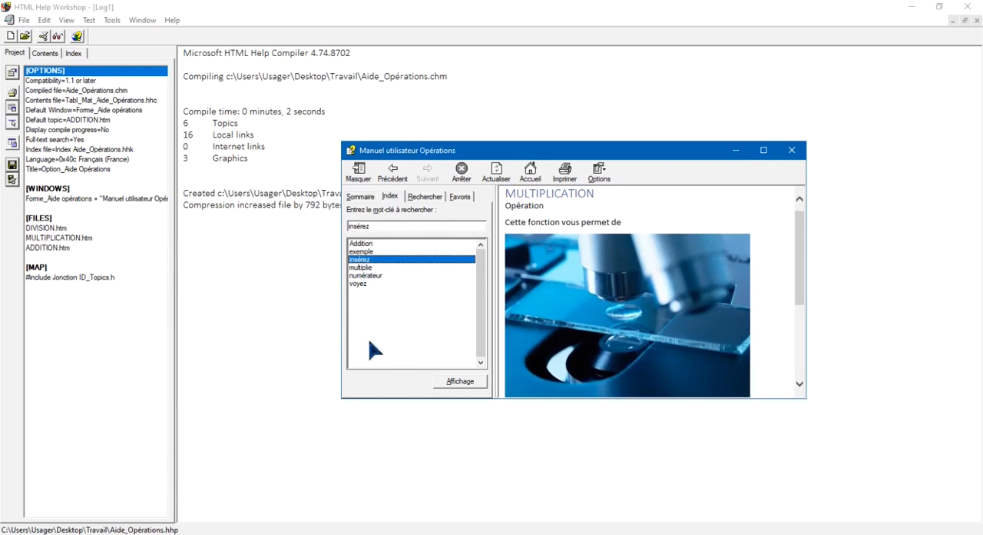
left_click(466, 384)
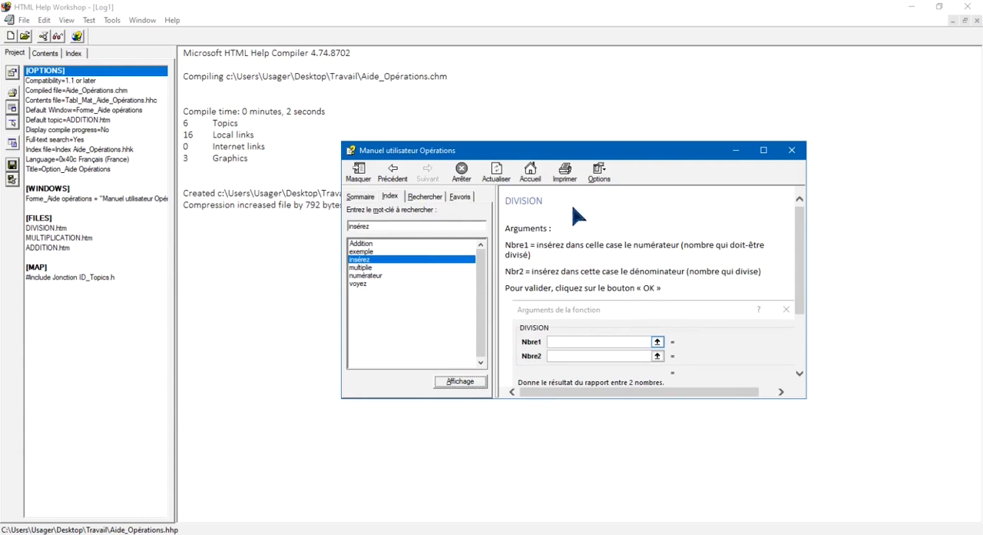
Display the topic linked to the "Addition" index keyword and look through its page in the maximized help window
left_click(366, 244)
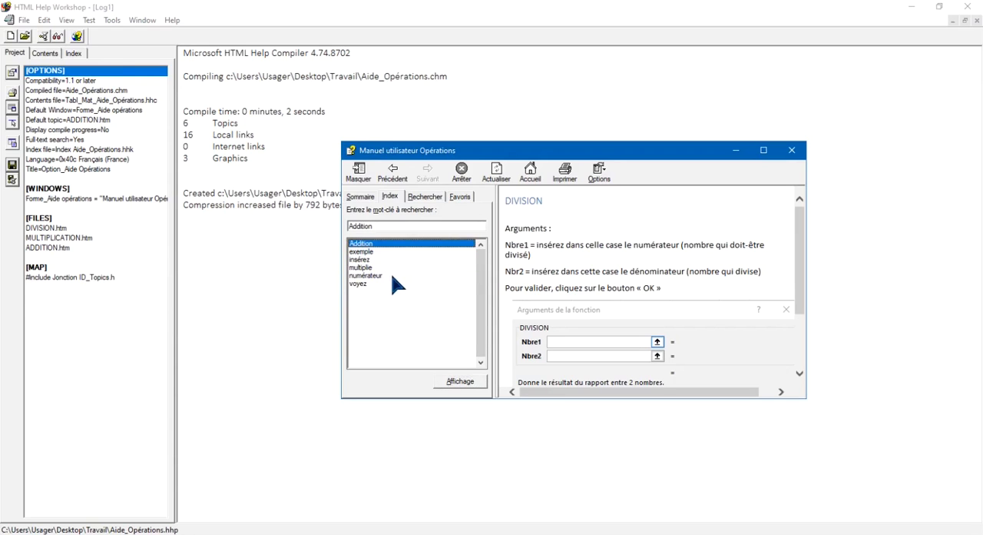
left_click(461, 381)
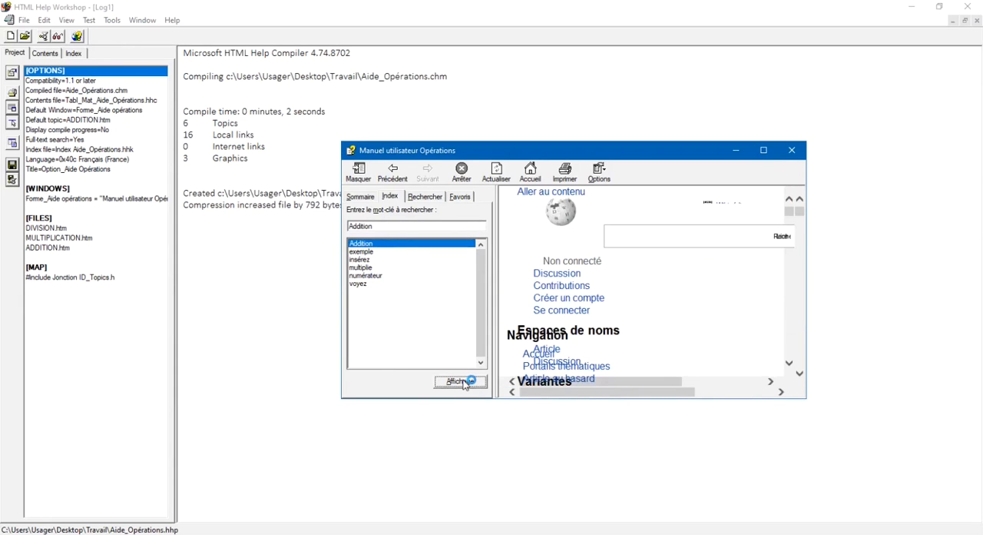
left_click(763, 150)
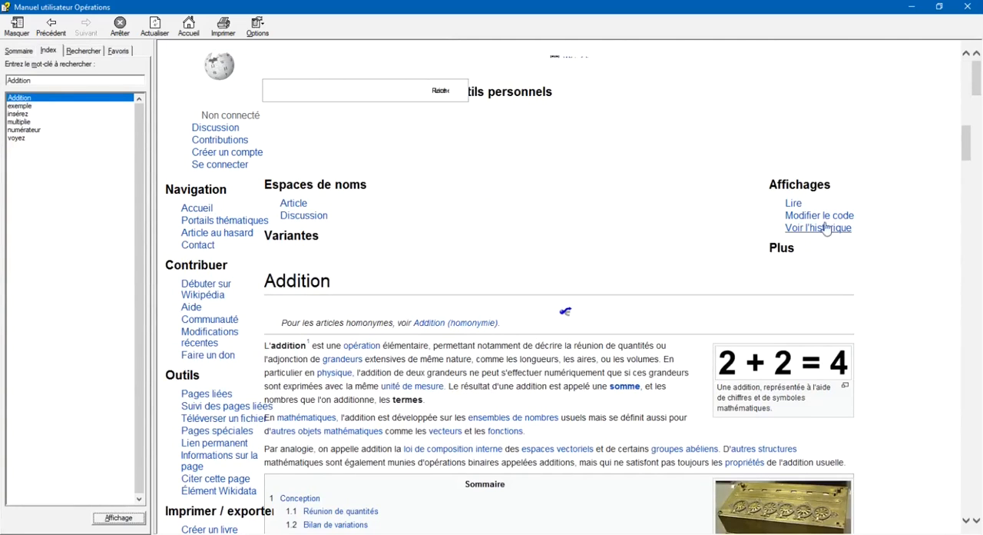
left_click_drag(976, 90, 968, 115)
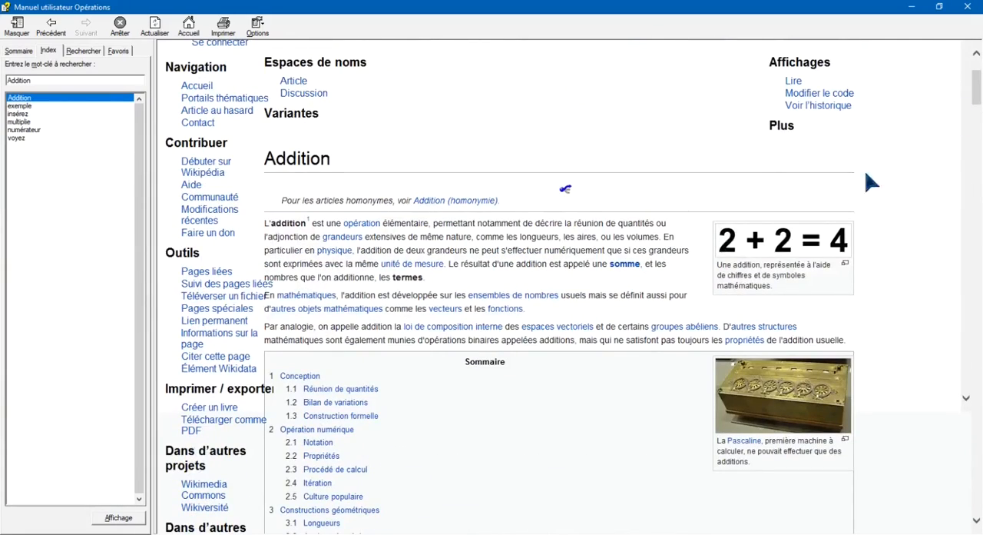
left_click(939, 6)
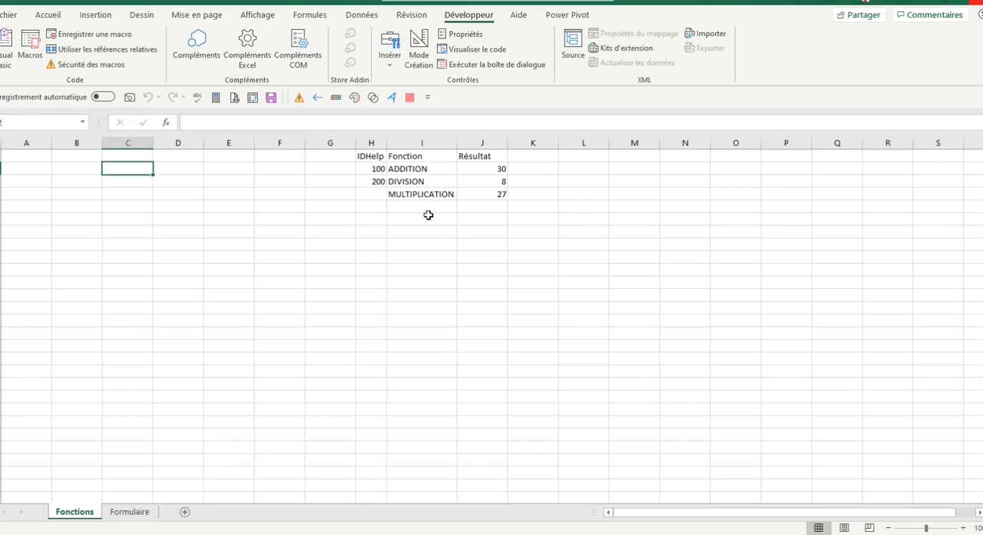
Switch to Excel and check the ADDITION, DIVISION and MULTIPLICATION formulas in the Résultat column of the Fonctions sheet
left_click(502, 171)
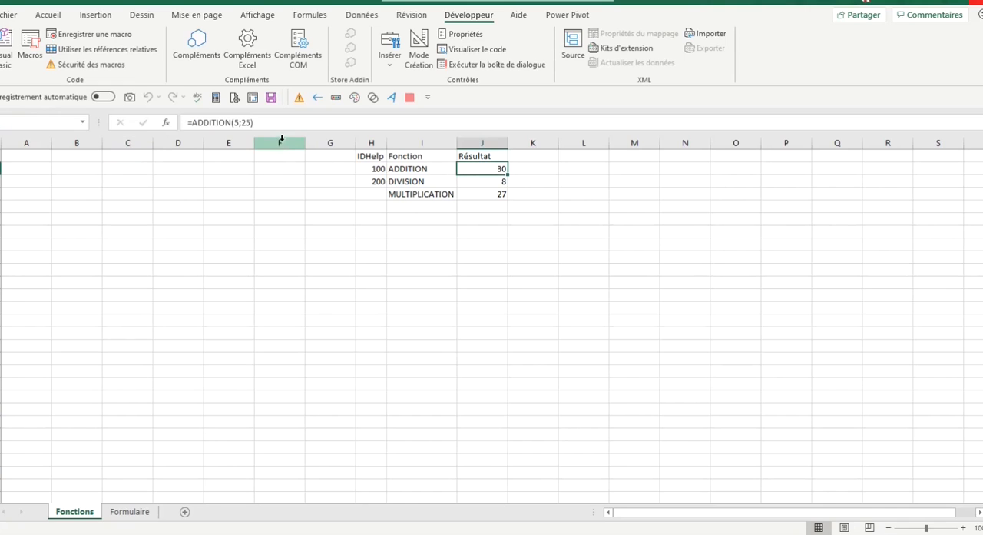
left_click(467, 180)
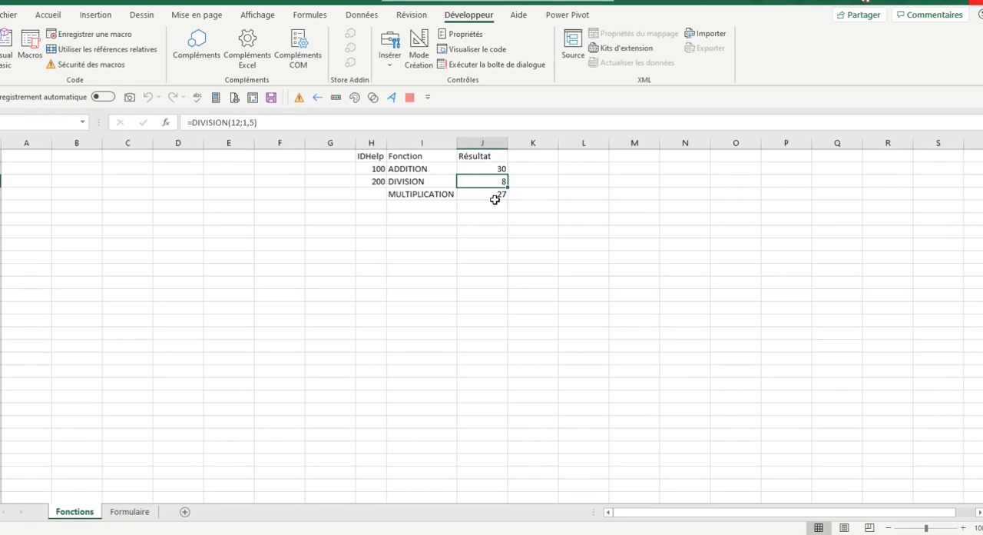
left_click(497, 198)
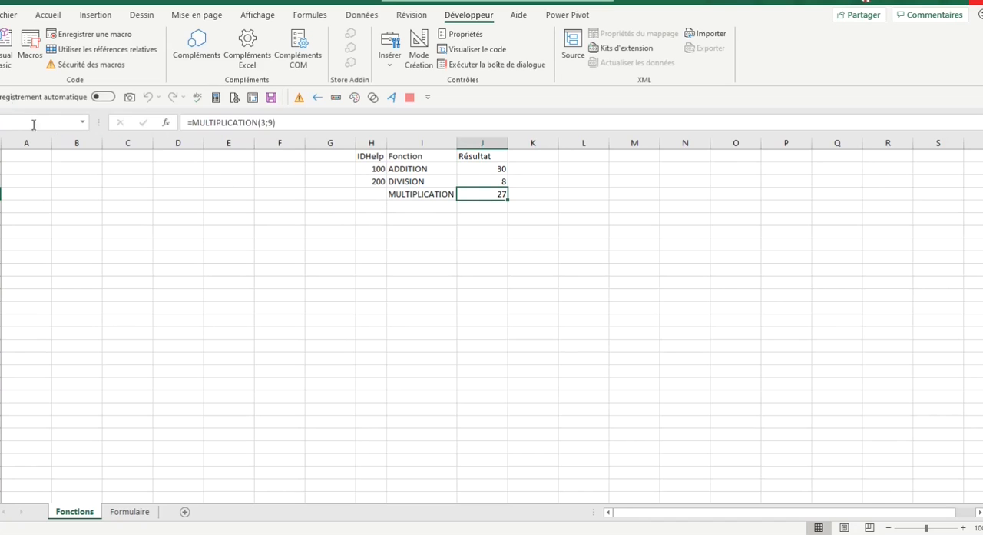
In the Visual Basic editor, open the project properties of the Exemple_Aide_Chm workbook's VBAProject
left_click(7, 54)
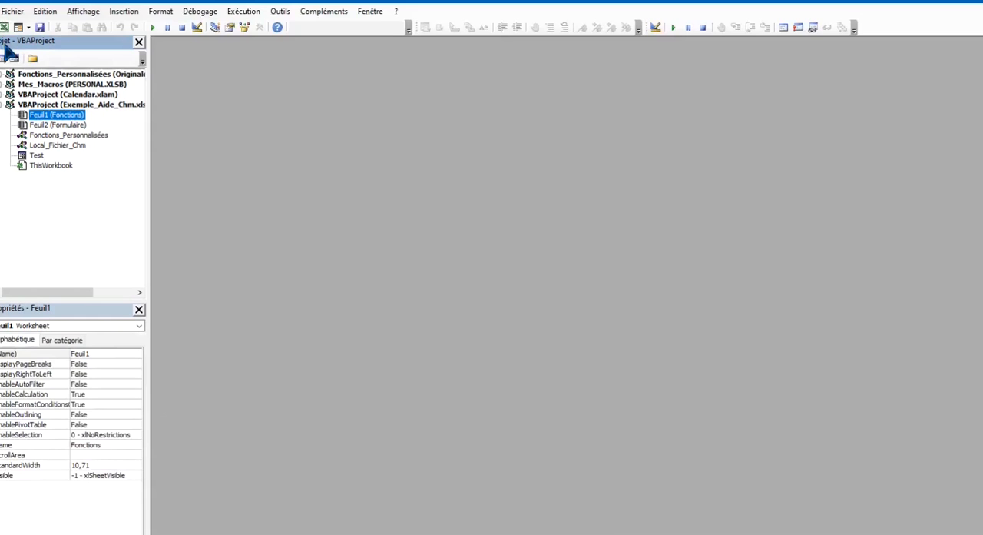
left_click(51, 106)
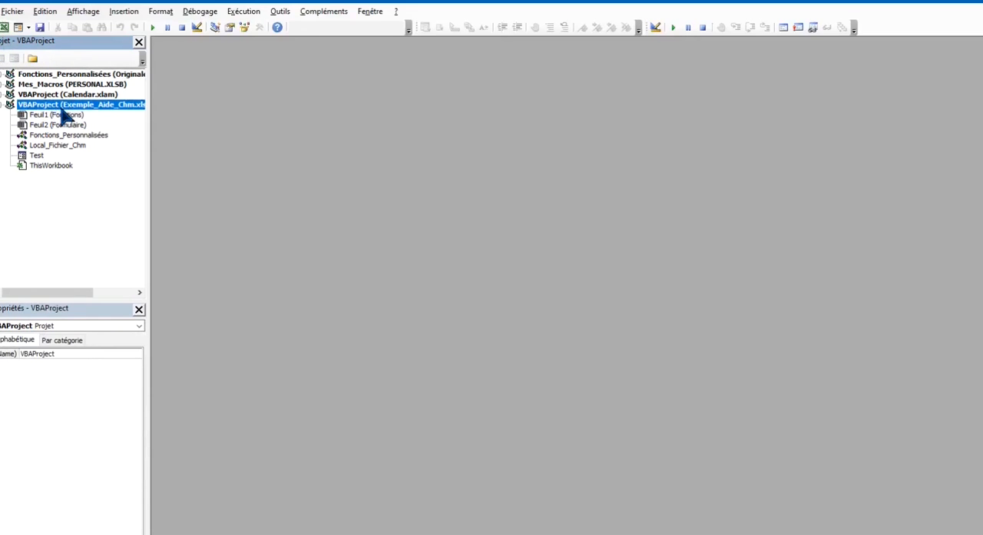
right_click(123, 112)
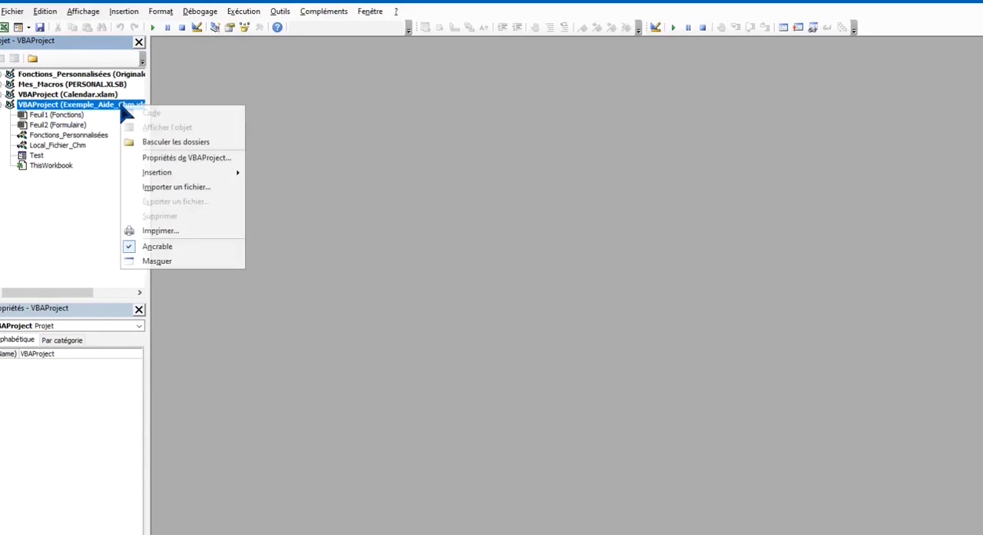
left_click(192, 159)
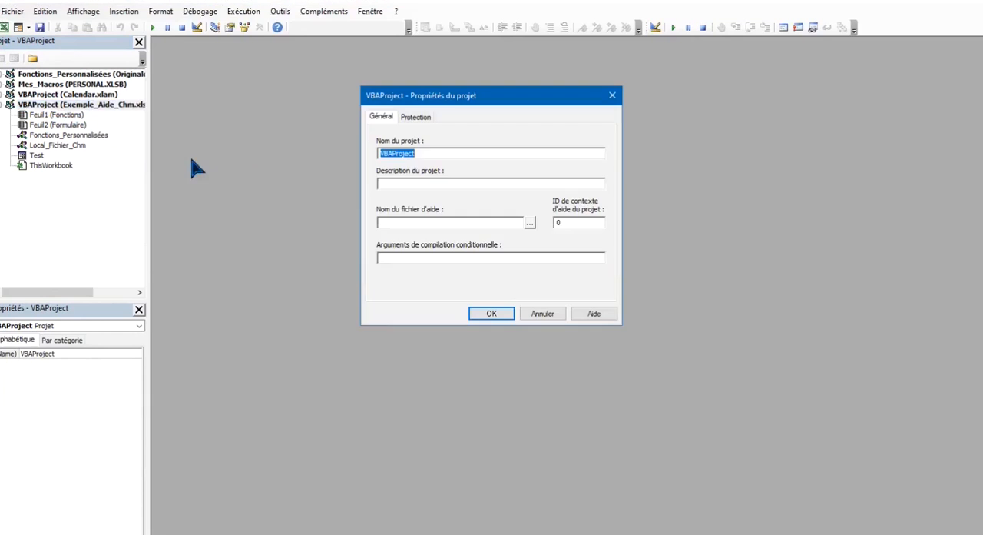
Assign Aide_Opérations.chm from the desktop's Travail folder as the VBA project's help file, keeping the help context ID at 0
left_click(463, 222)
left_click(530, 222)
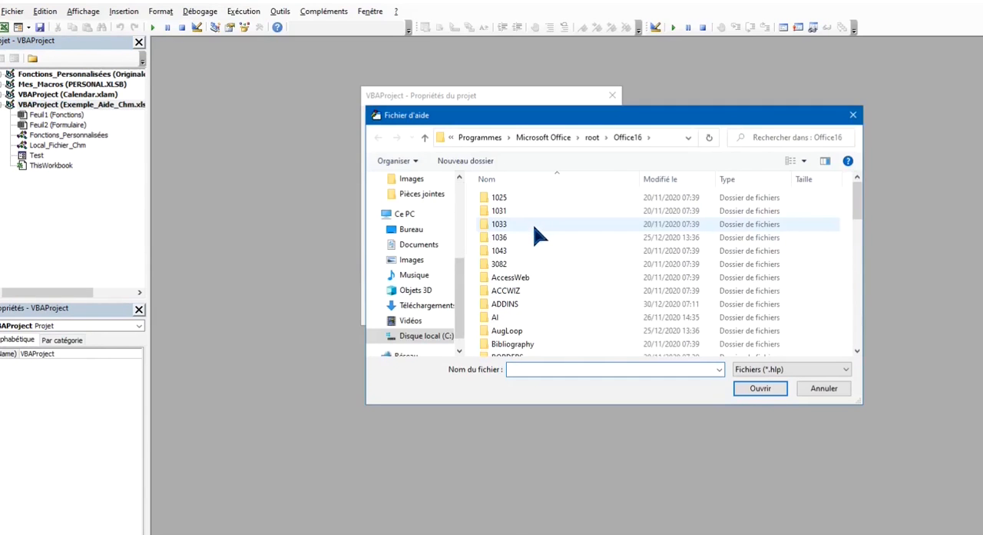
left_click(419, 231)
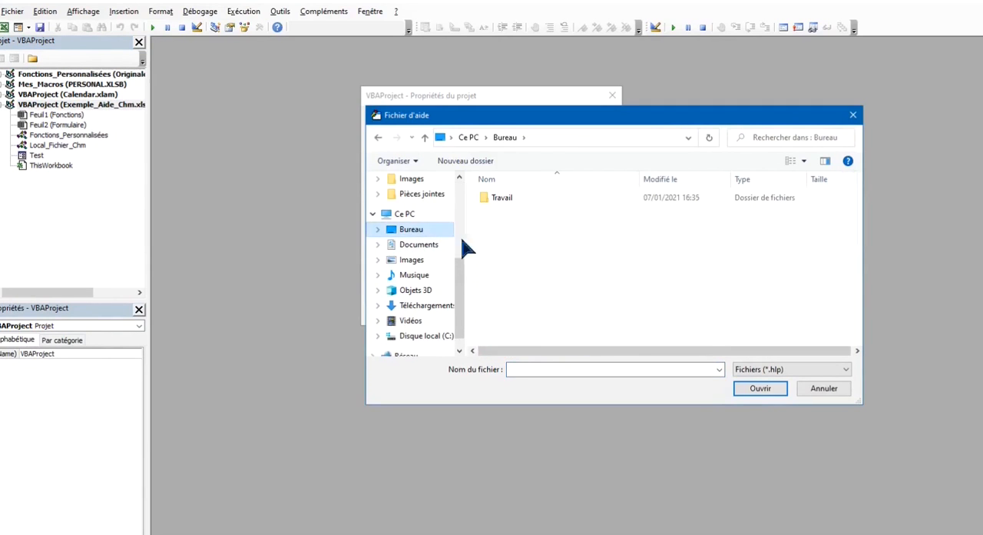
double_click(504, 202)
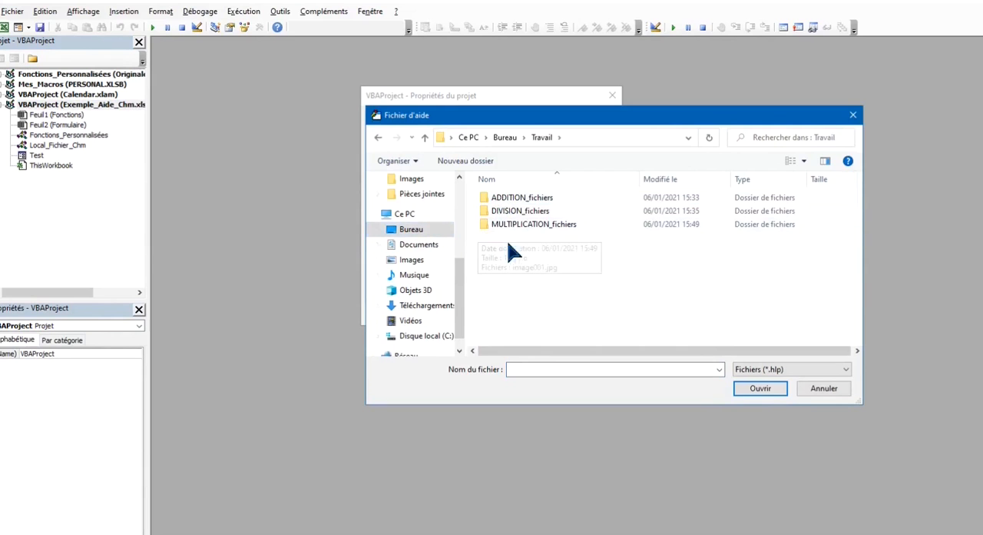
left_click(760, 369)
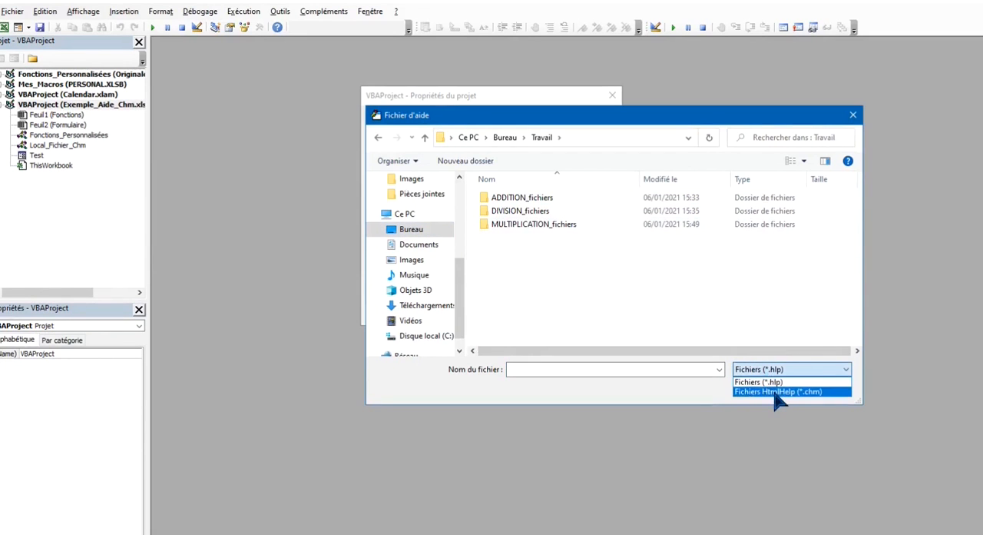
left_click(768, 390)
left_click(522, 237)
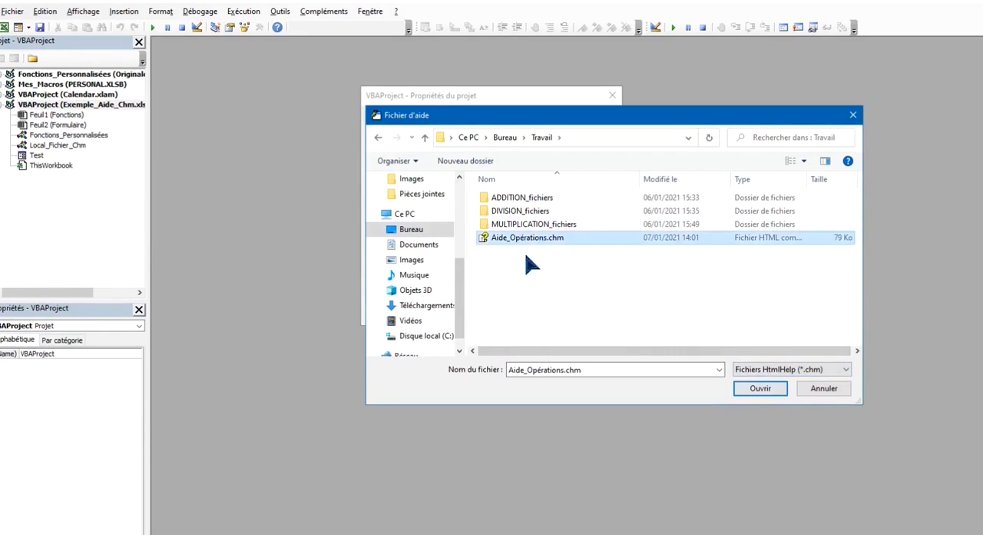
left_click(754, 390)
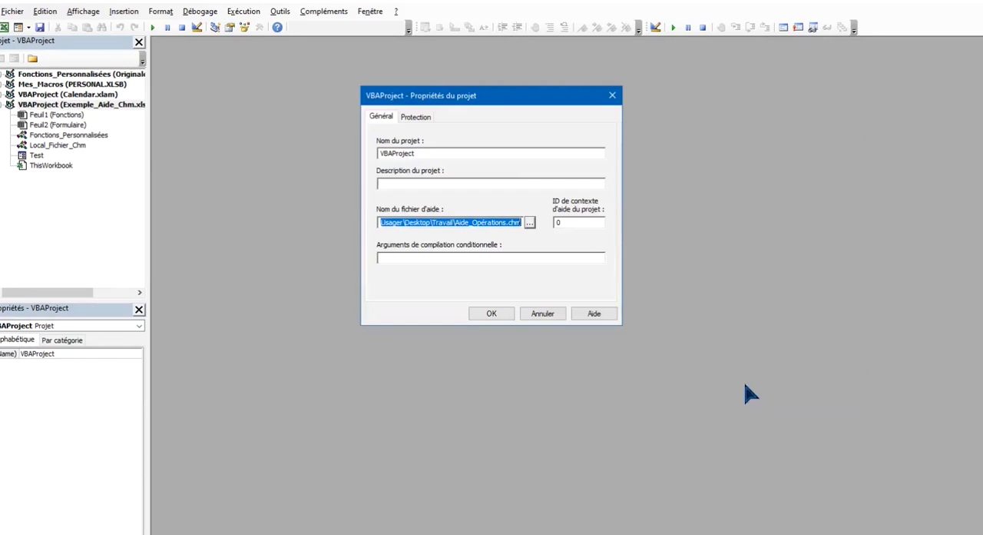
double_click(573, 223)
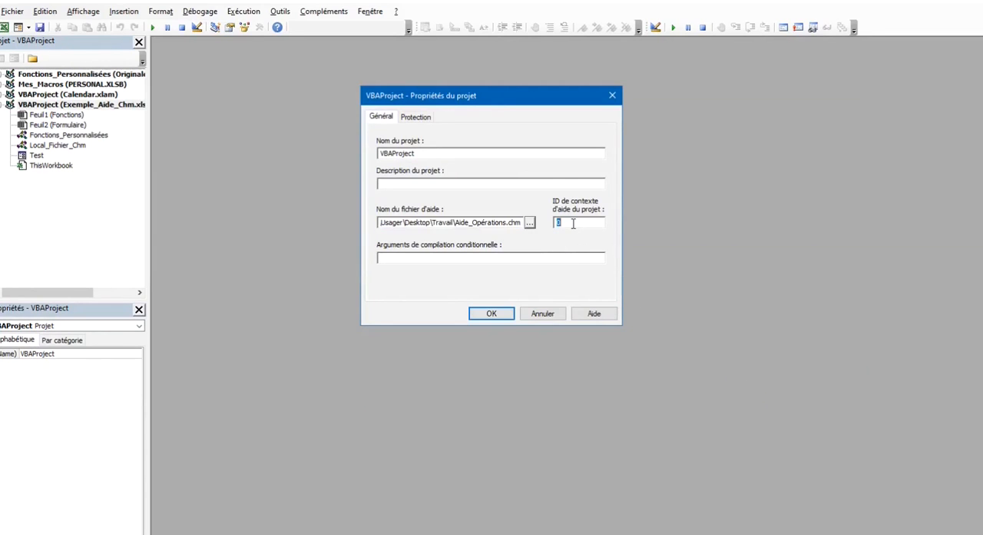
left_click(493, 313)
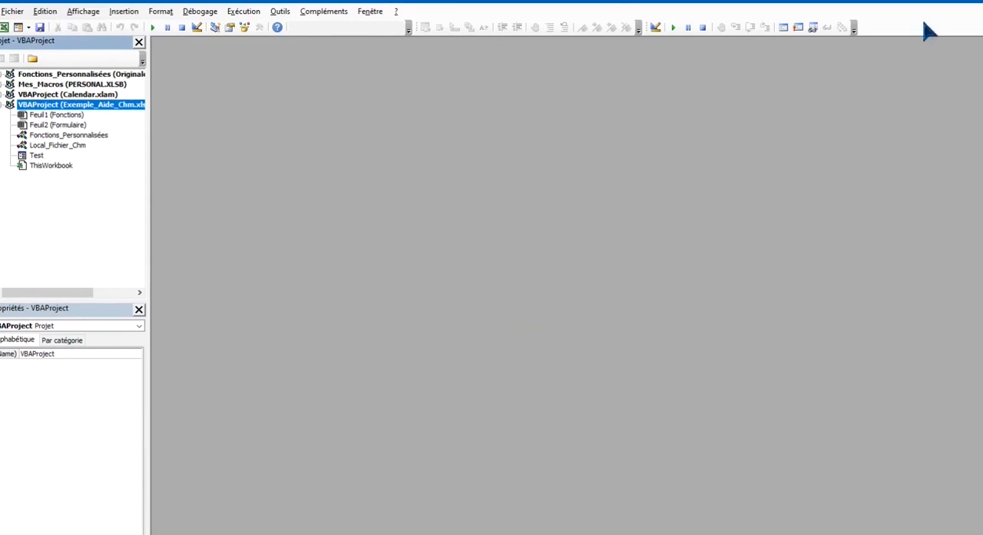
Back in Excel, open the function help for the ADDITION formula from its function arguments and move the help window clear of the dialog
left_click(980, 1)
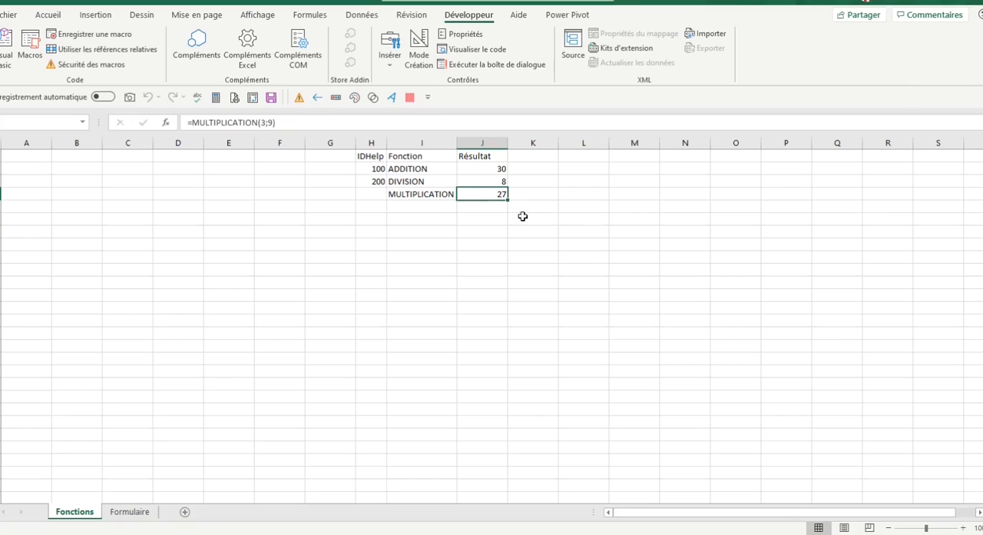
left_click(483, 170)
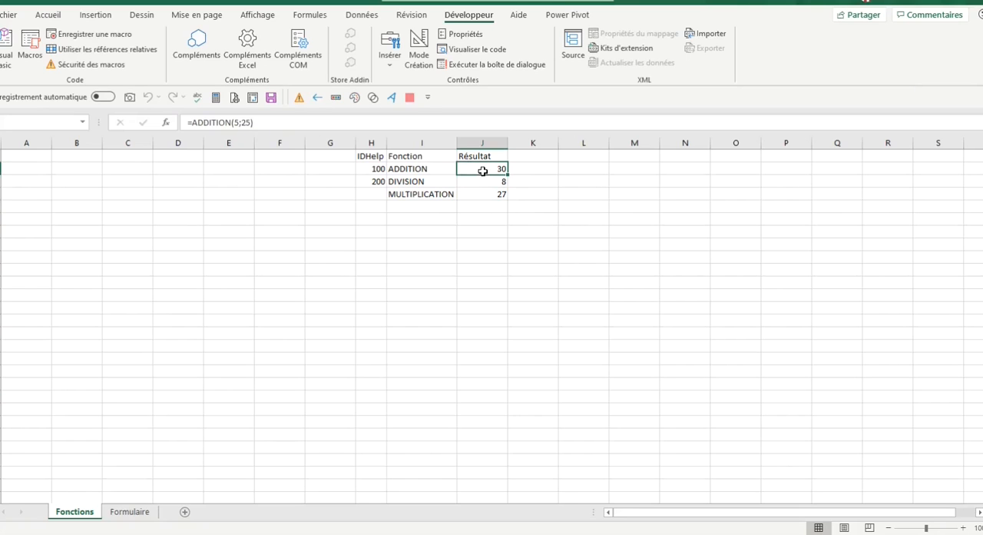
left_click(165, 123)
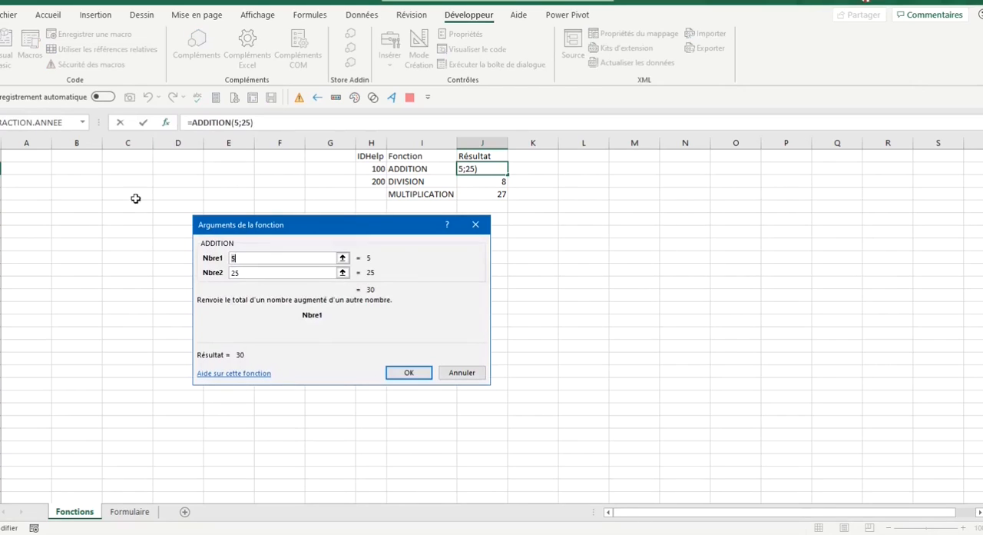
left_click(252, 380)
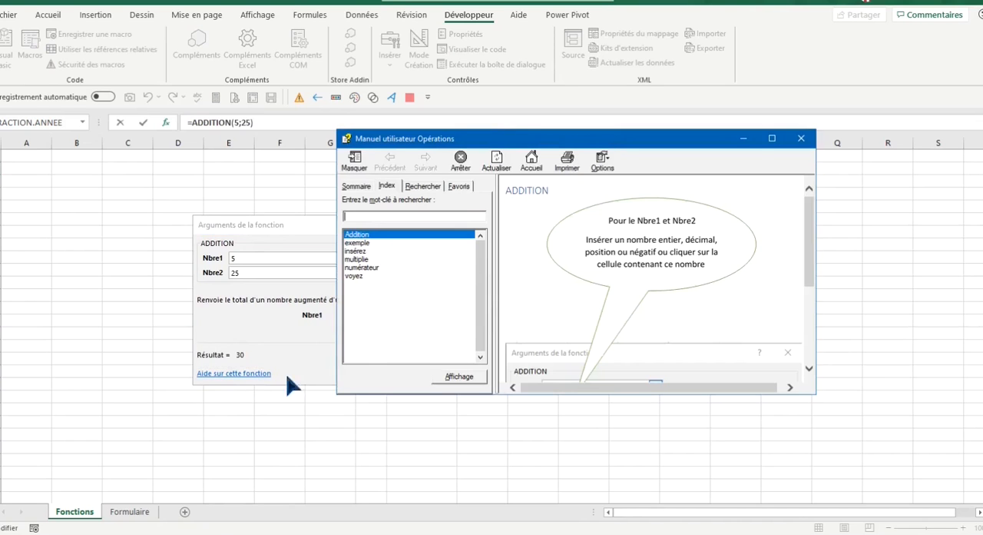
left_click_drag(499, 144, 640, 94)
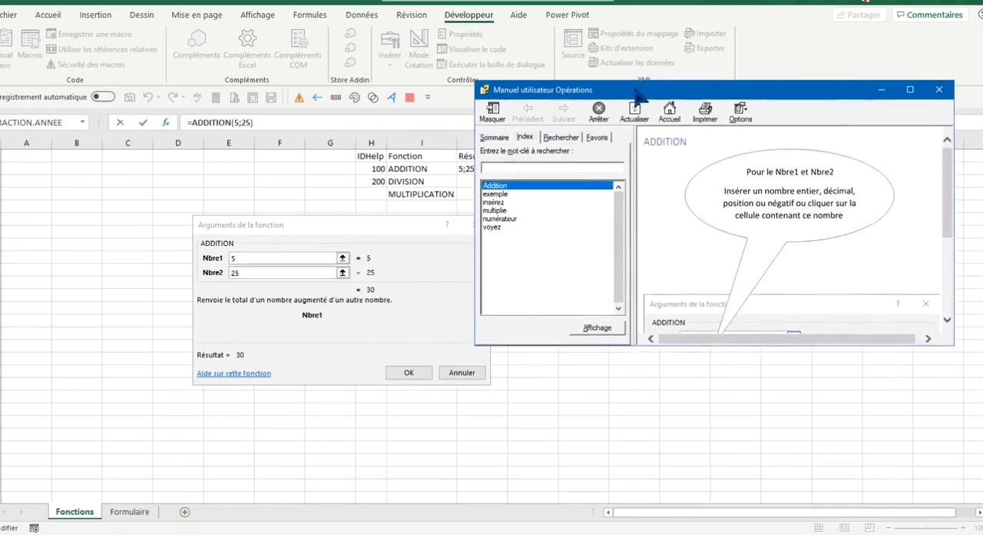
Expand Manuel Utilisateur in the help contents and select the Additions topic, closing the help and the function arguments dialog when done
left_click(494, 136)
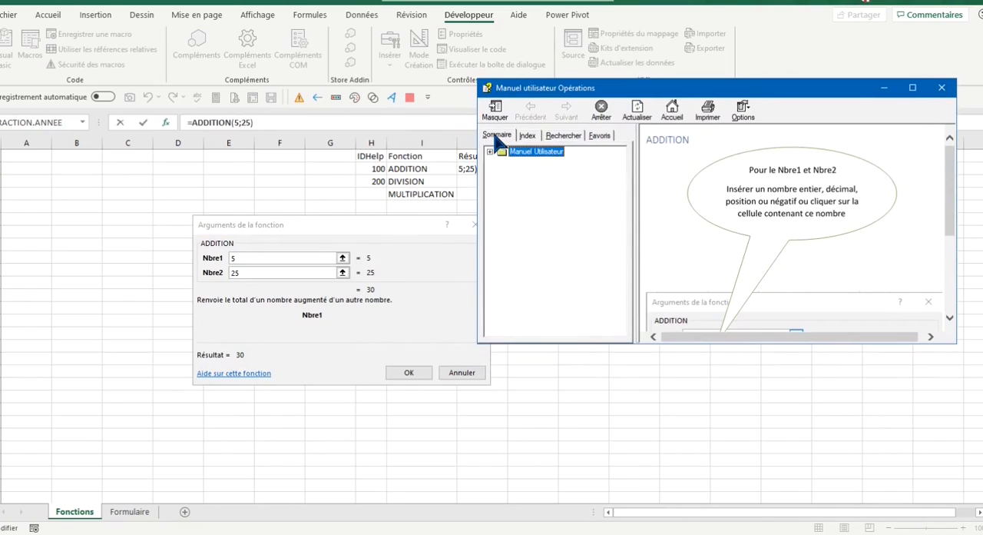
left_click(490, 152)
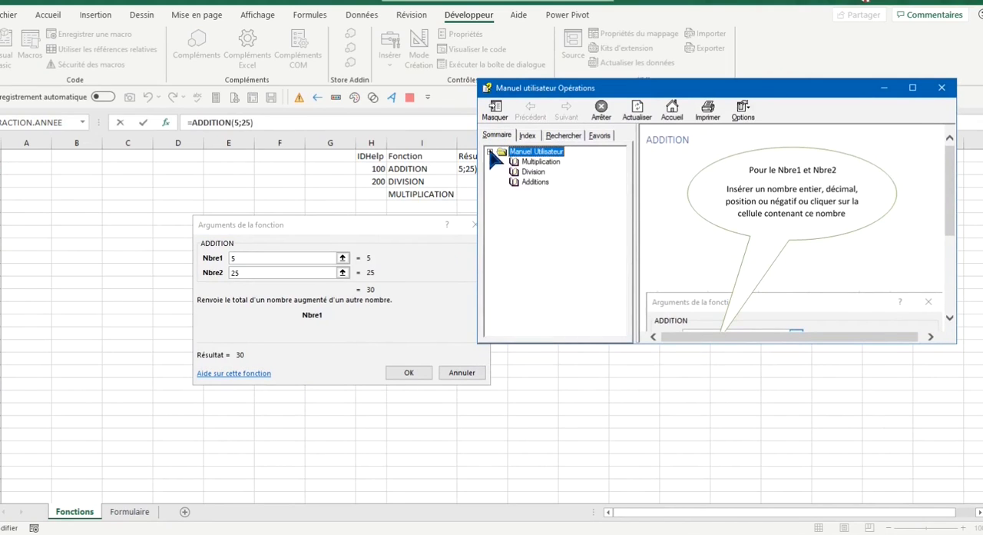
left_click(525, 182)
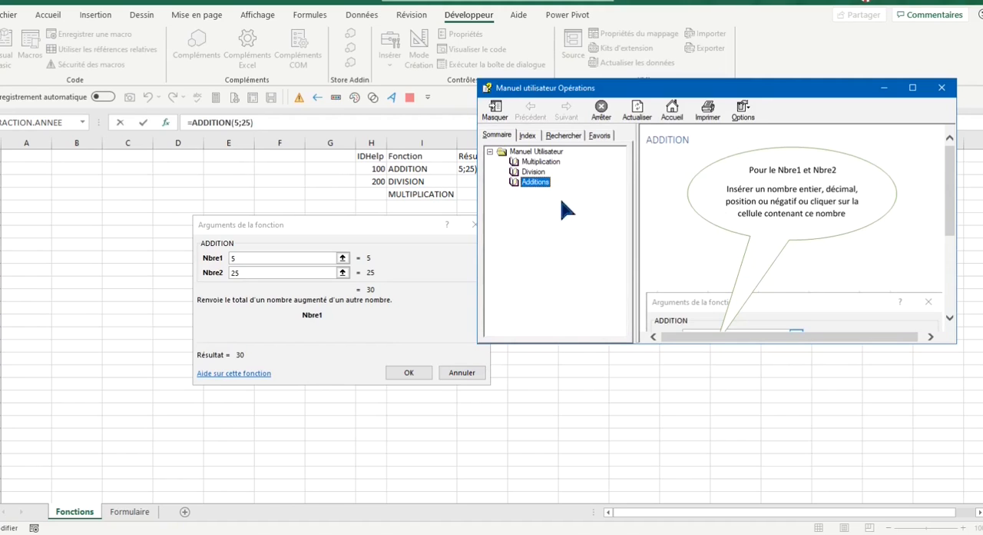
left_click(942, 87)
left_click(475, 224)
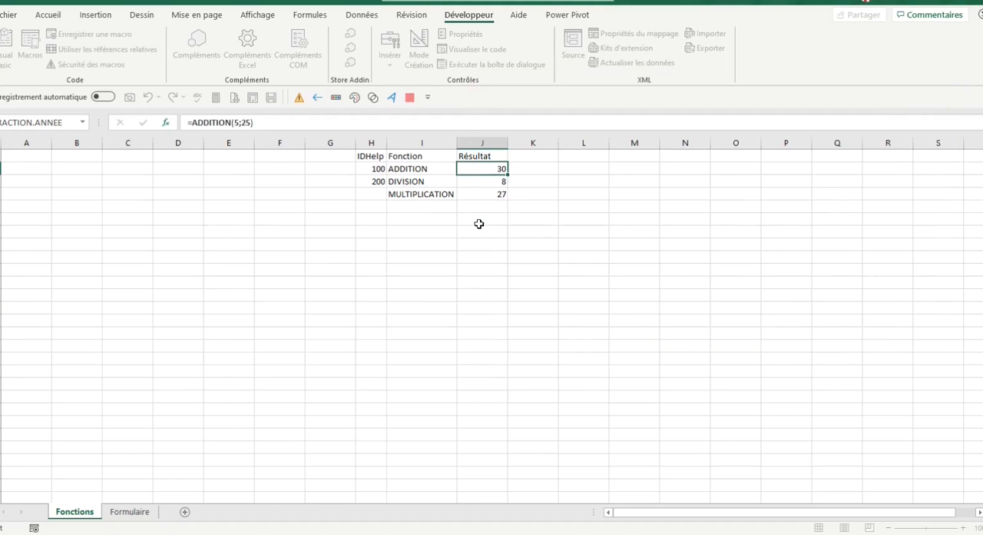
Open the function help for the DIVISION formula from its function arguments and display the Additions topic from the contents
left_click(486, 183)
left_click(167, 123)
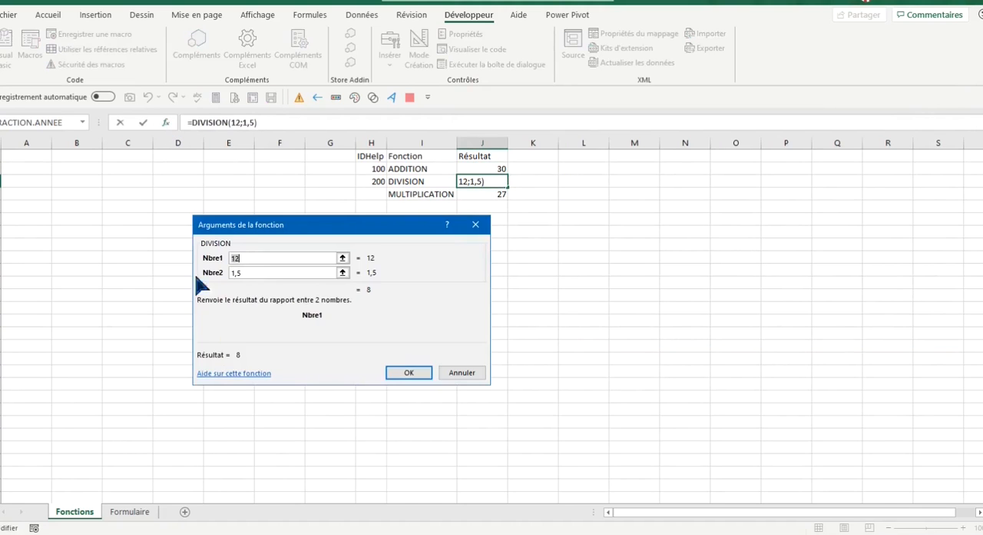
left_click(235, 374)
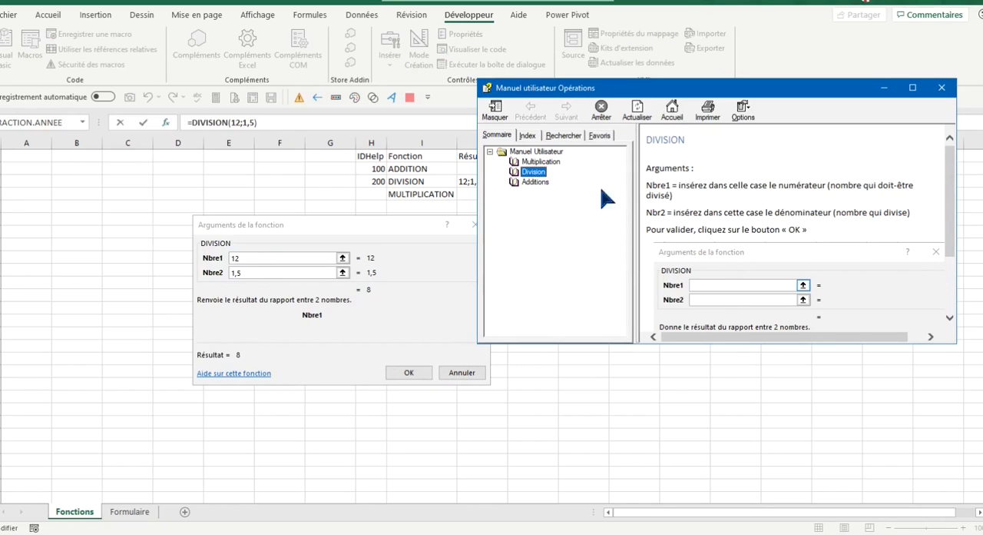
left_click(535, 182)
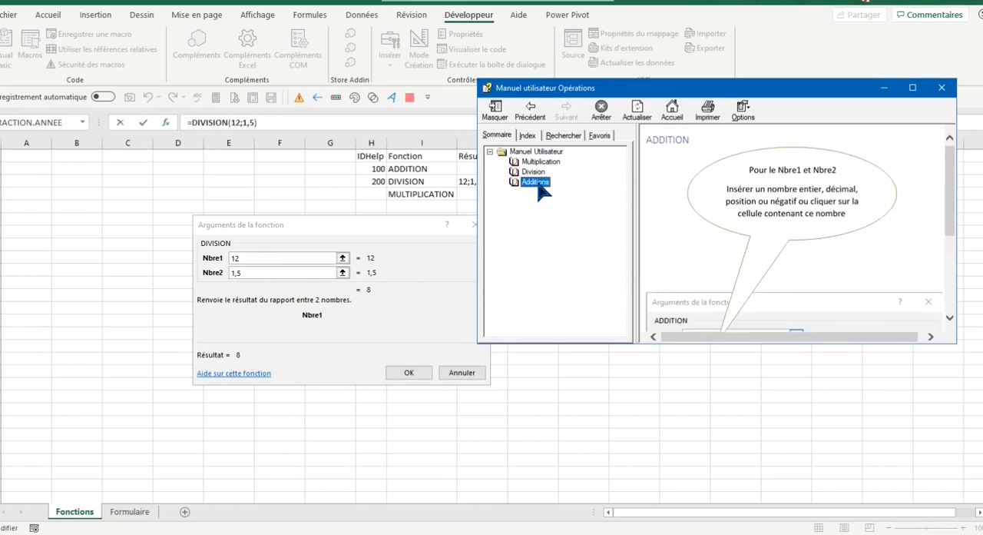
Display the Division topic in the help contents, and close the help and the DIVISION function arguments dialog
left_click(538, 175)
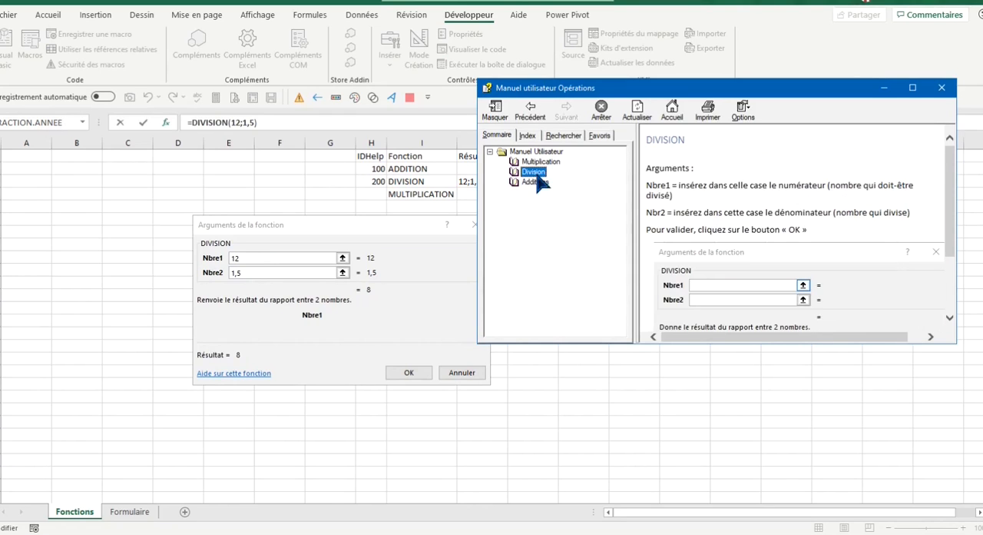
left_click(941, 88)
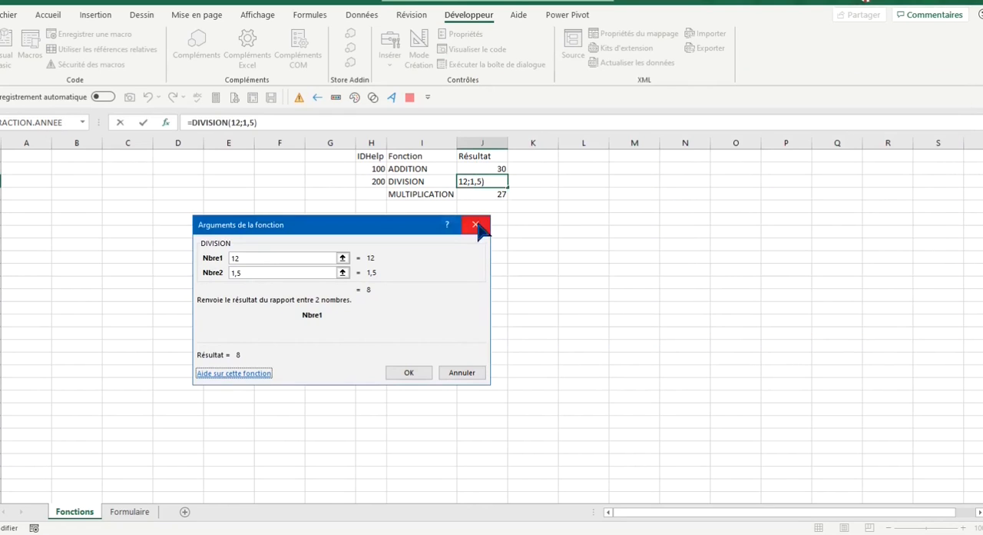
left_click(473, 224)
Open the function help for the ADDITION formula from its function arguments, and close both the help and the dialog
left_click(487, 167)
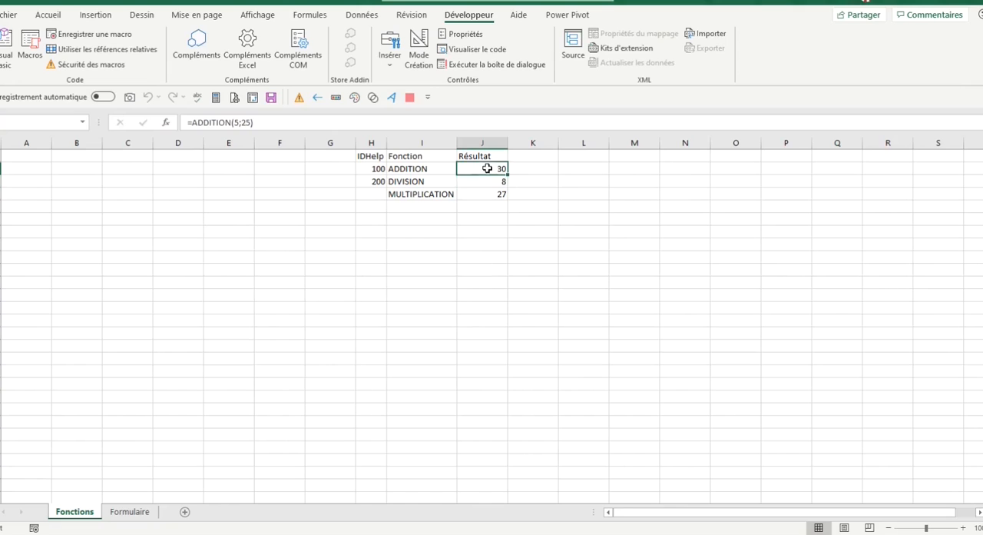
left_click(165, 122)
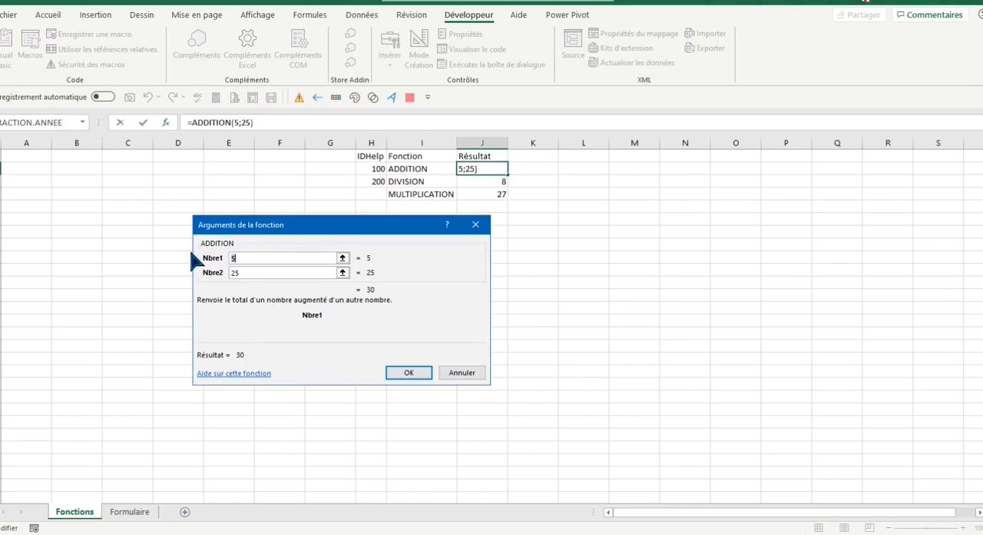
left_click(253, 375)
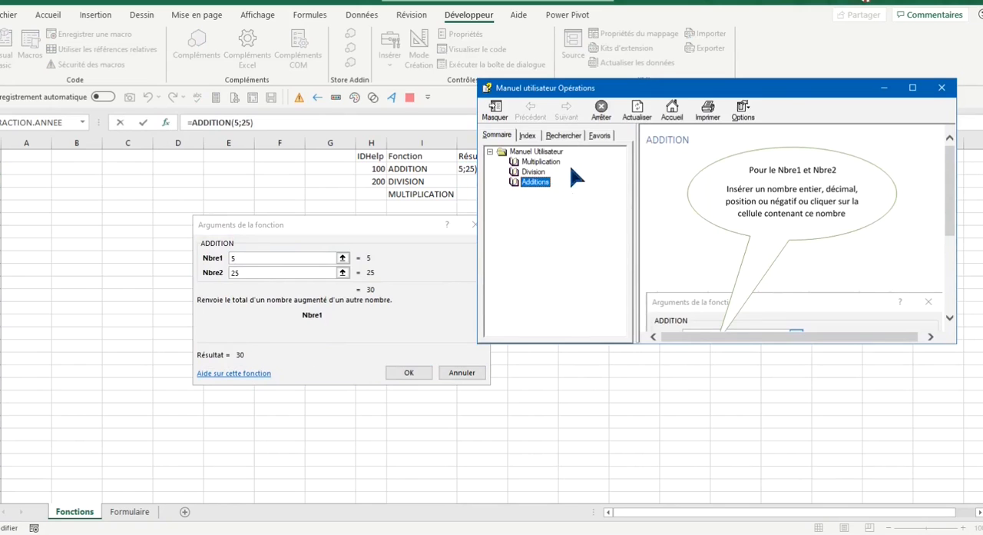
left_click(942, 87)
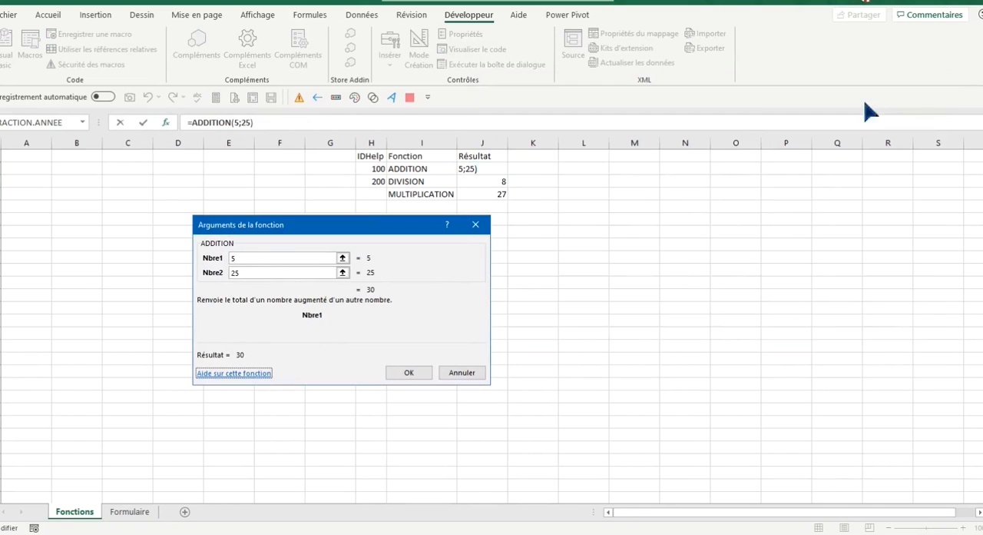
left_click(476, 225)
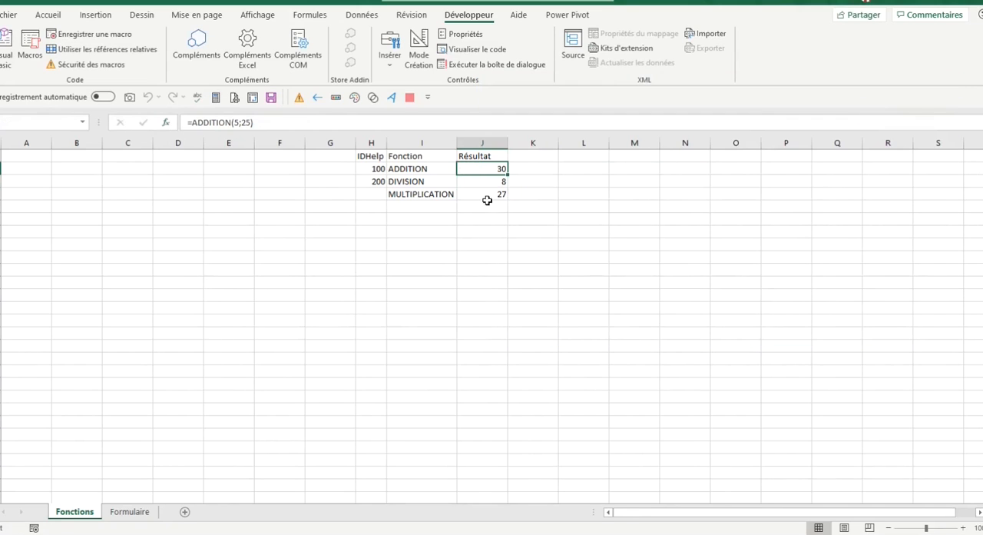
Open the function help for the MULTIPLICATION formula from its function arguments and collapse and re-expand Manuel Utilisateur in the contents
left_click(488, 193)
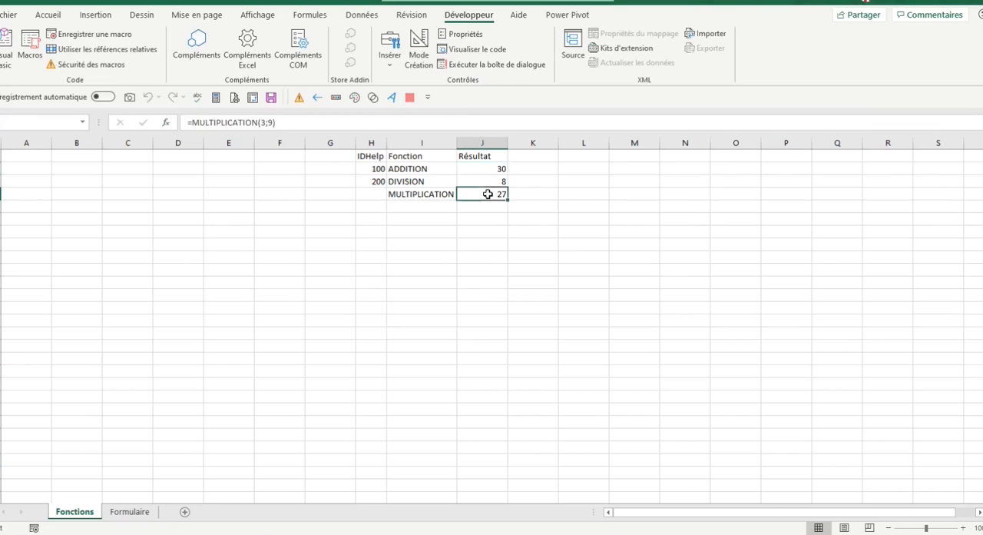
left_click(164, 123)
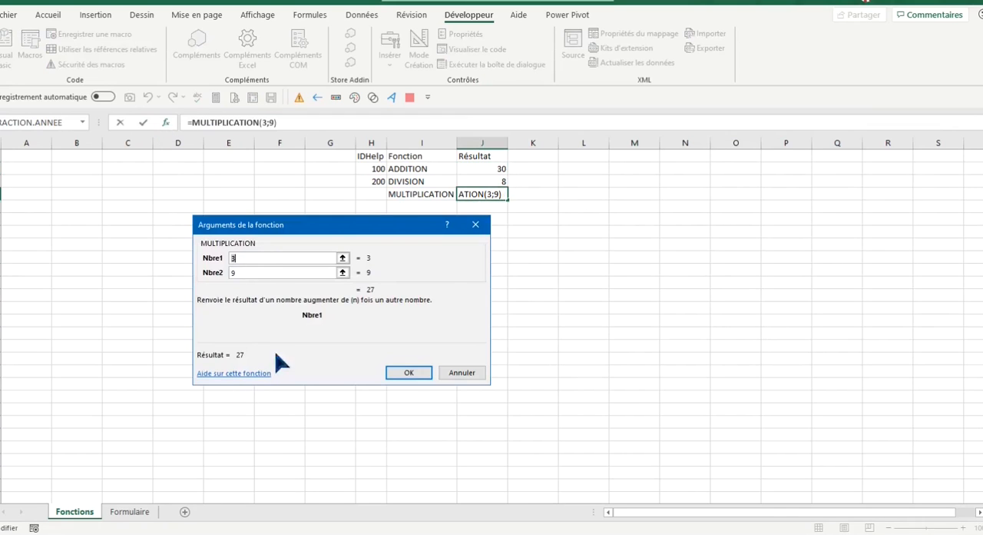
left_click(257, 376)
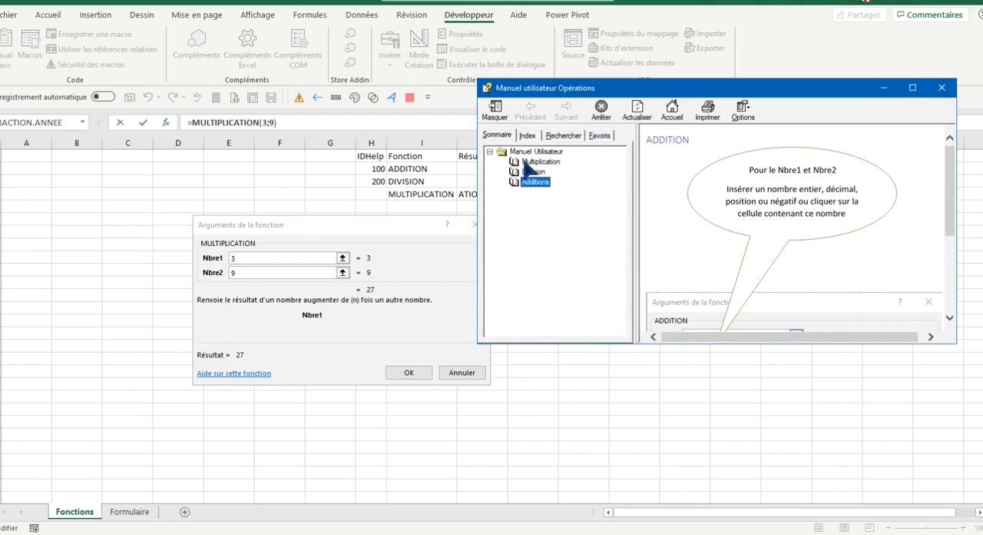
left_click(490, 152)
left_click(490, 152)
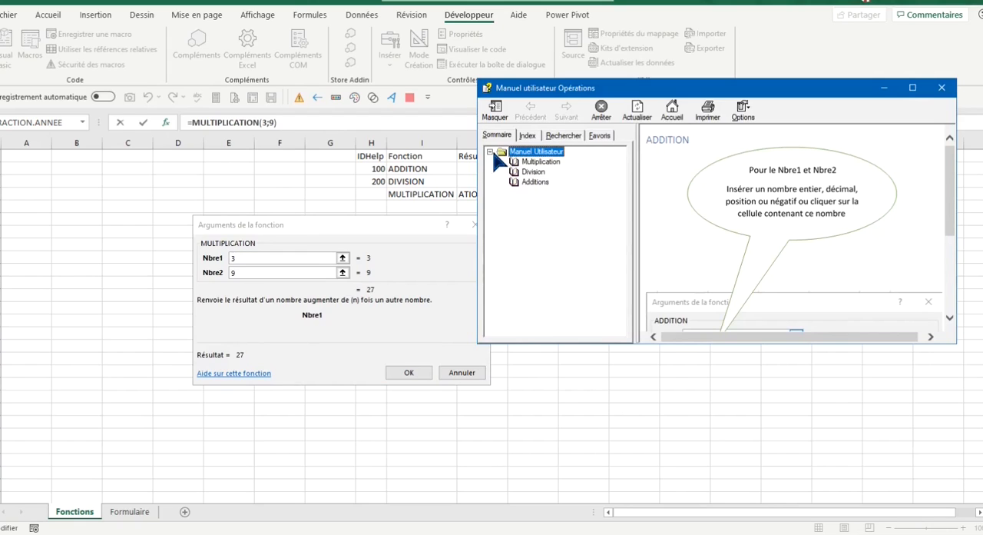
Read the Multiplication help topic through to its example, and close the help and the function arguments dialog
left_click(539, 162)
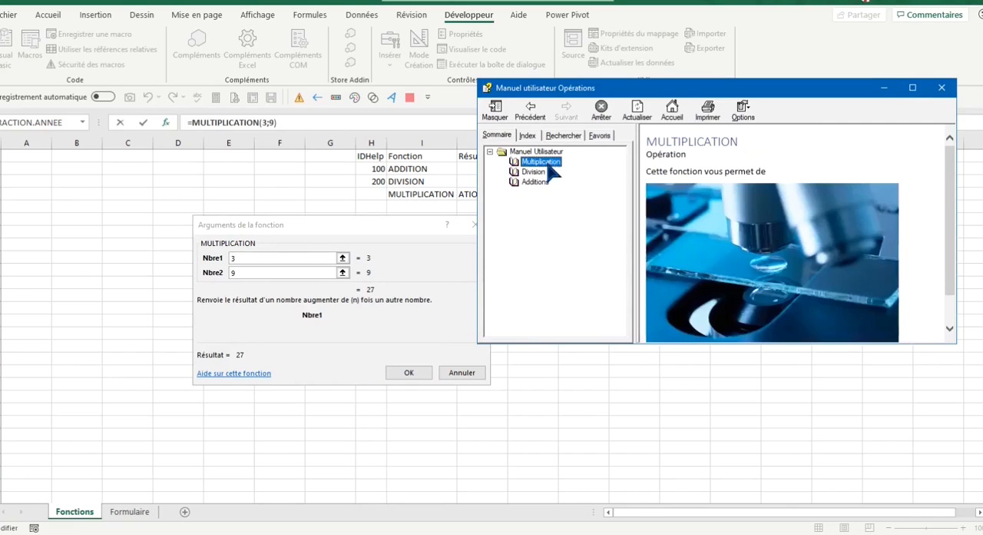
scroll(713, 265, "down", 3)
scroll(712, 265, "down", 3)
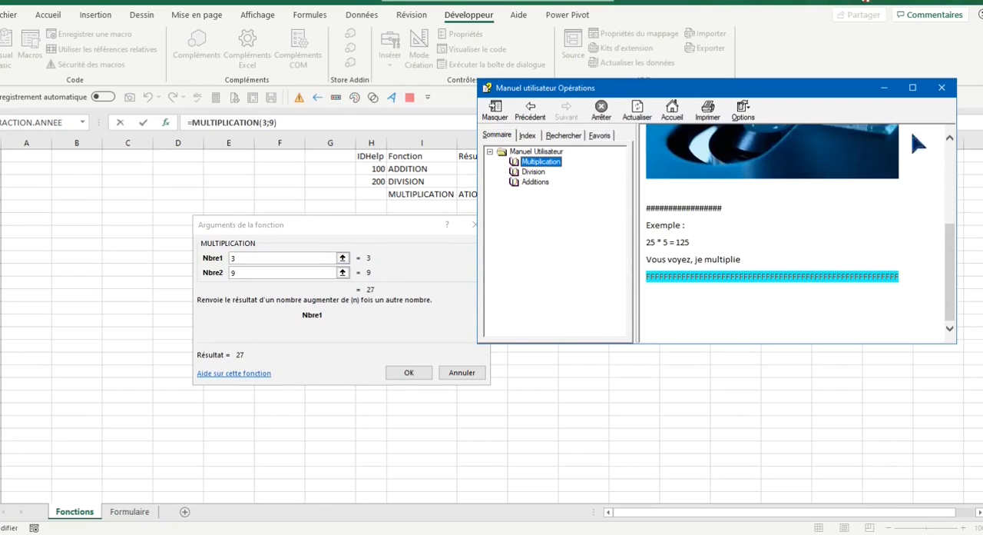
left_click(941, 86)
left_click(476, 225)
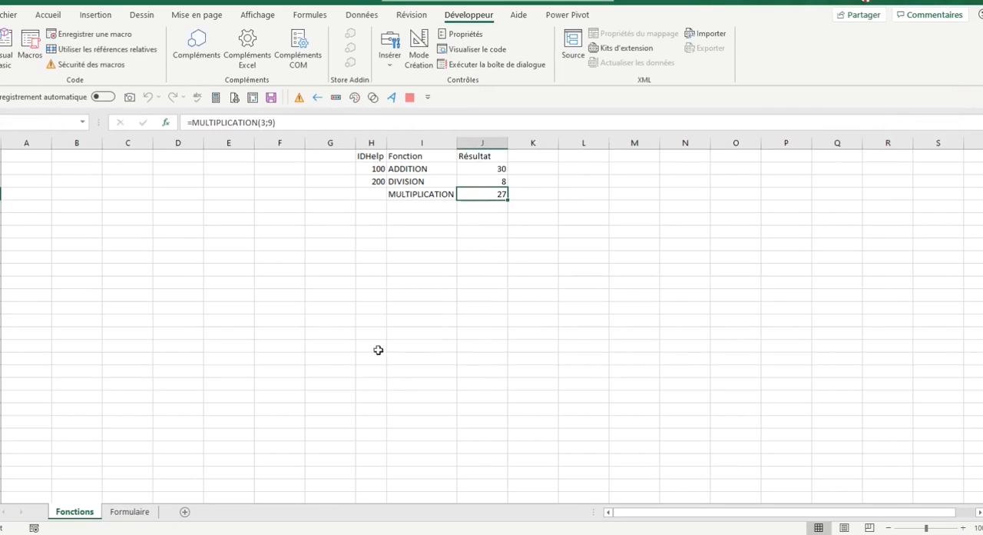
Launch the Test form from the blue ellipse on the Formulaire sheet and close it
left_click(128, 510)
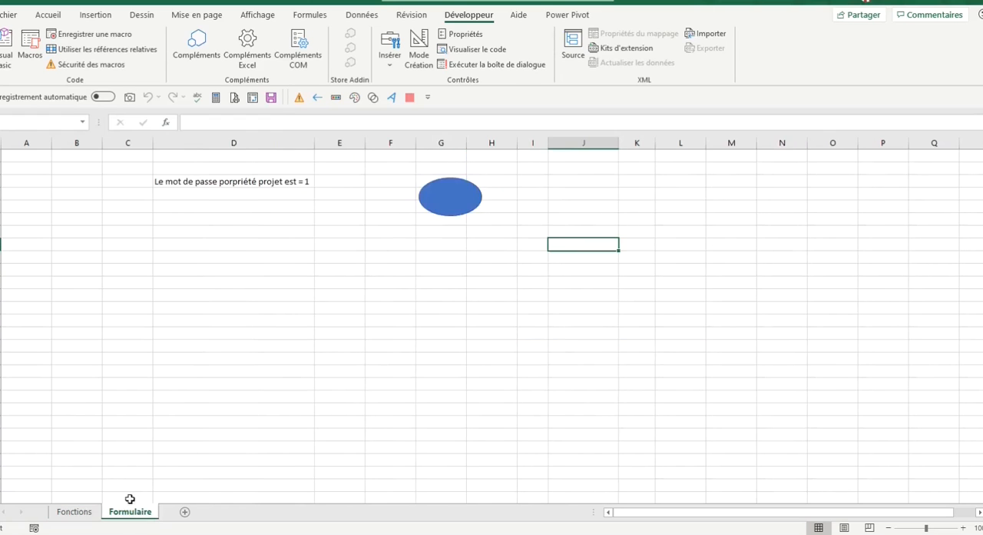
left_click(452, 209)
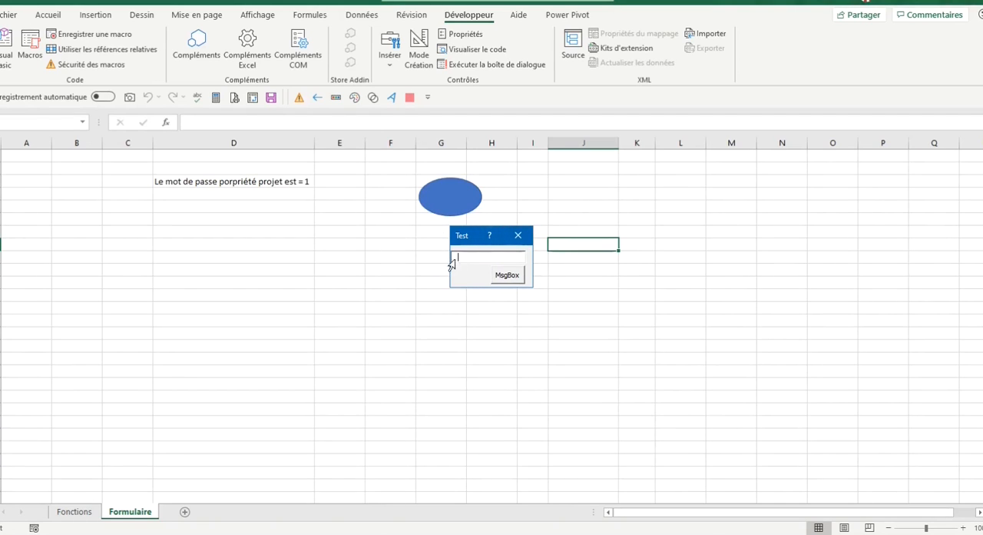
left_click(521, 237)
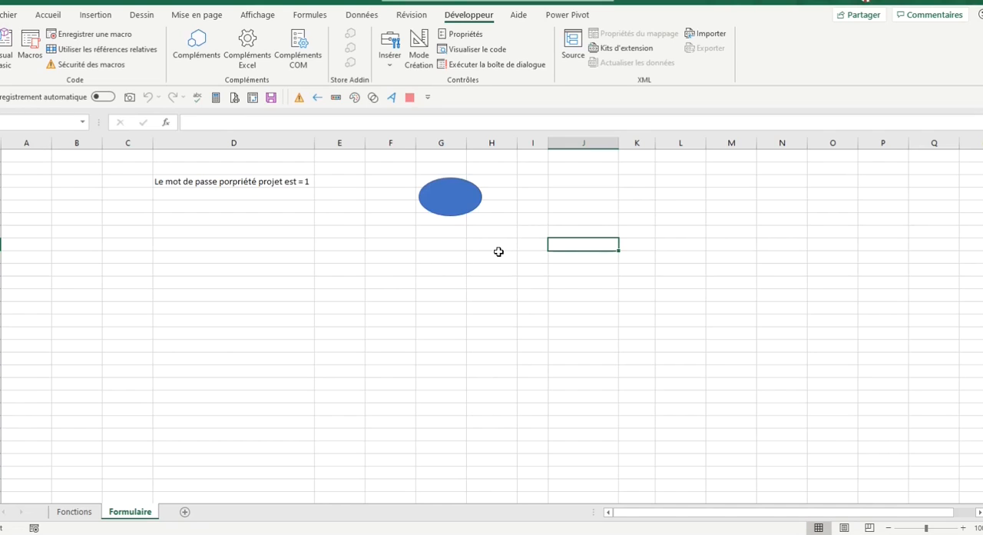